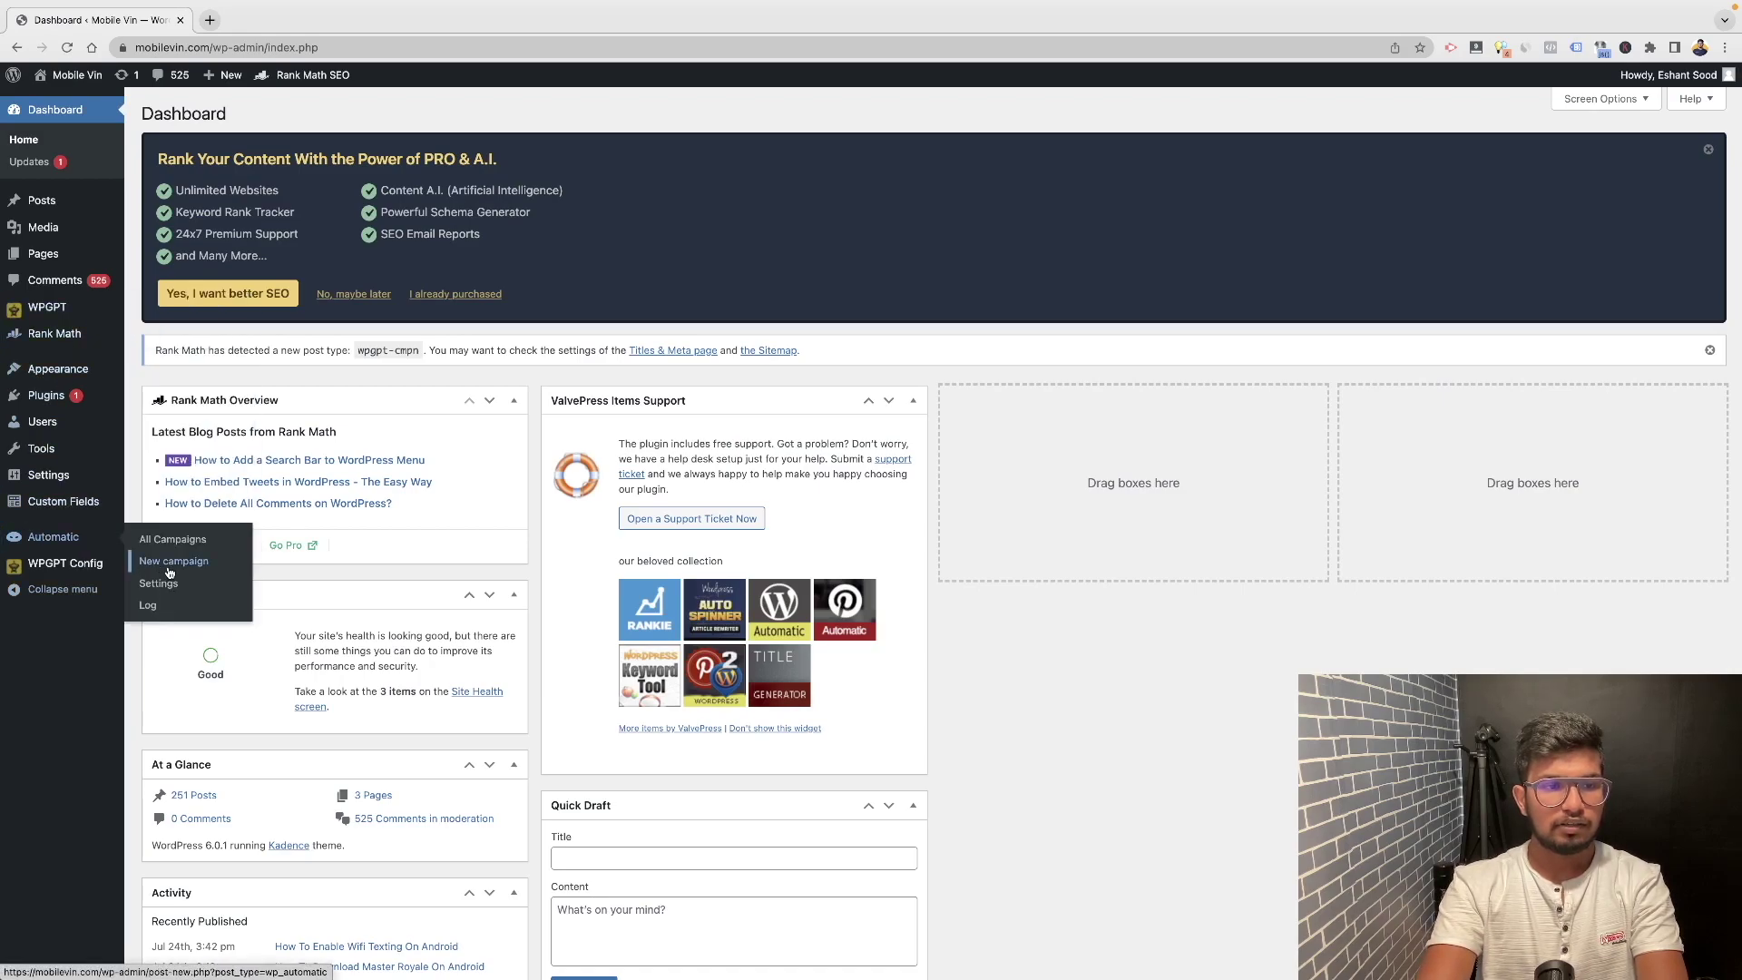
Start a new WP Automatic campaign from the Automatic menu
left_click(169, 568)
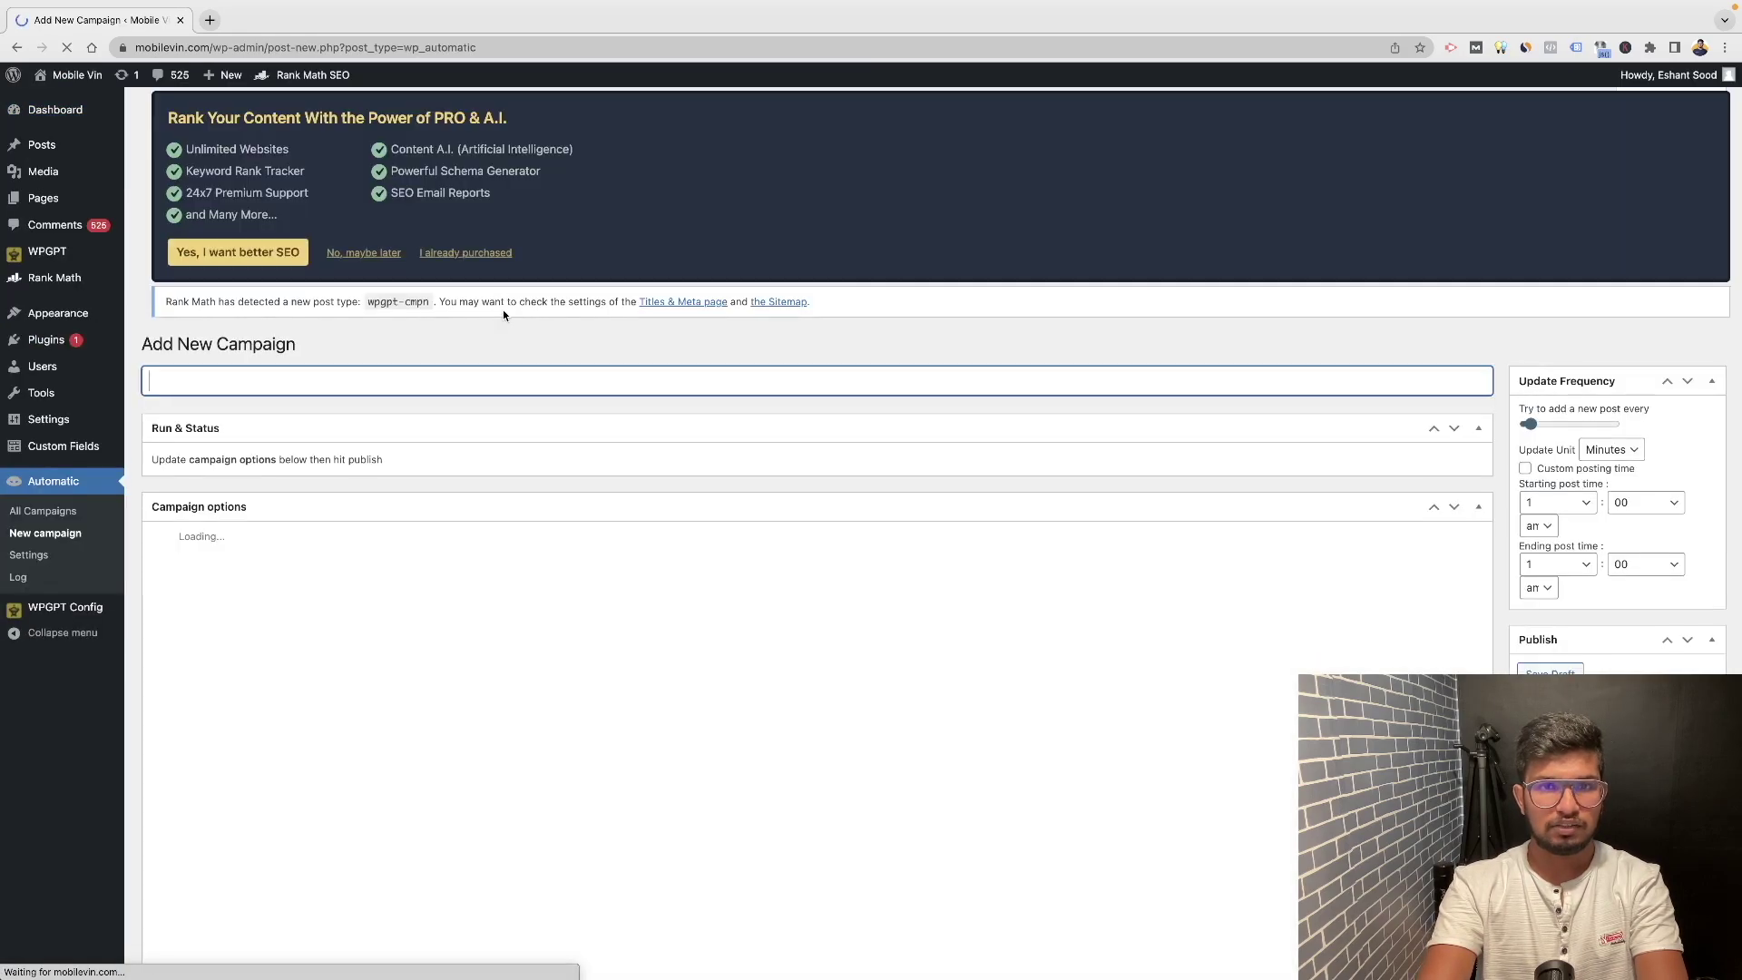
Title the campaign 'Test CAMPAING' and set its type to Multi-page scraper
left_click(486, 381)
type("Test CAMPAING")
left_click(676, 374)
left_click(386, 597)
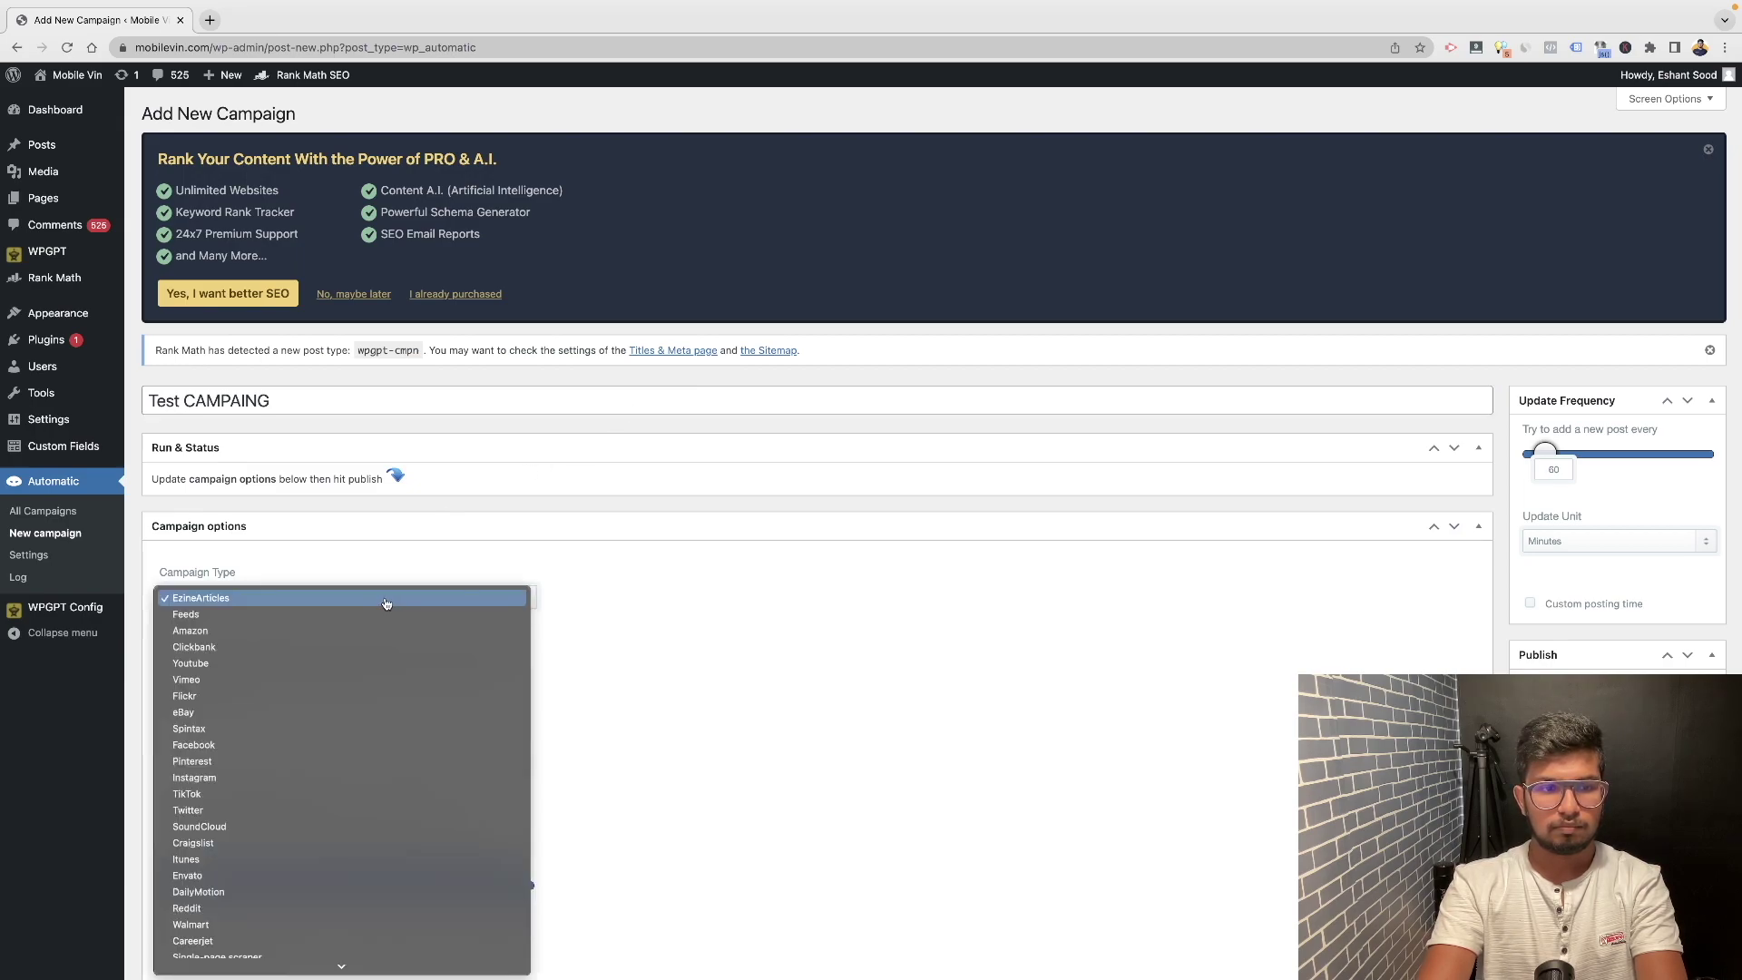
scroll(349, 623, "down", 2)
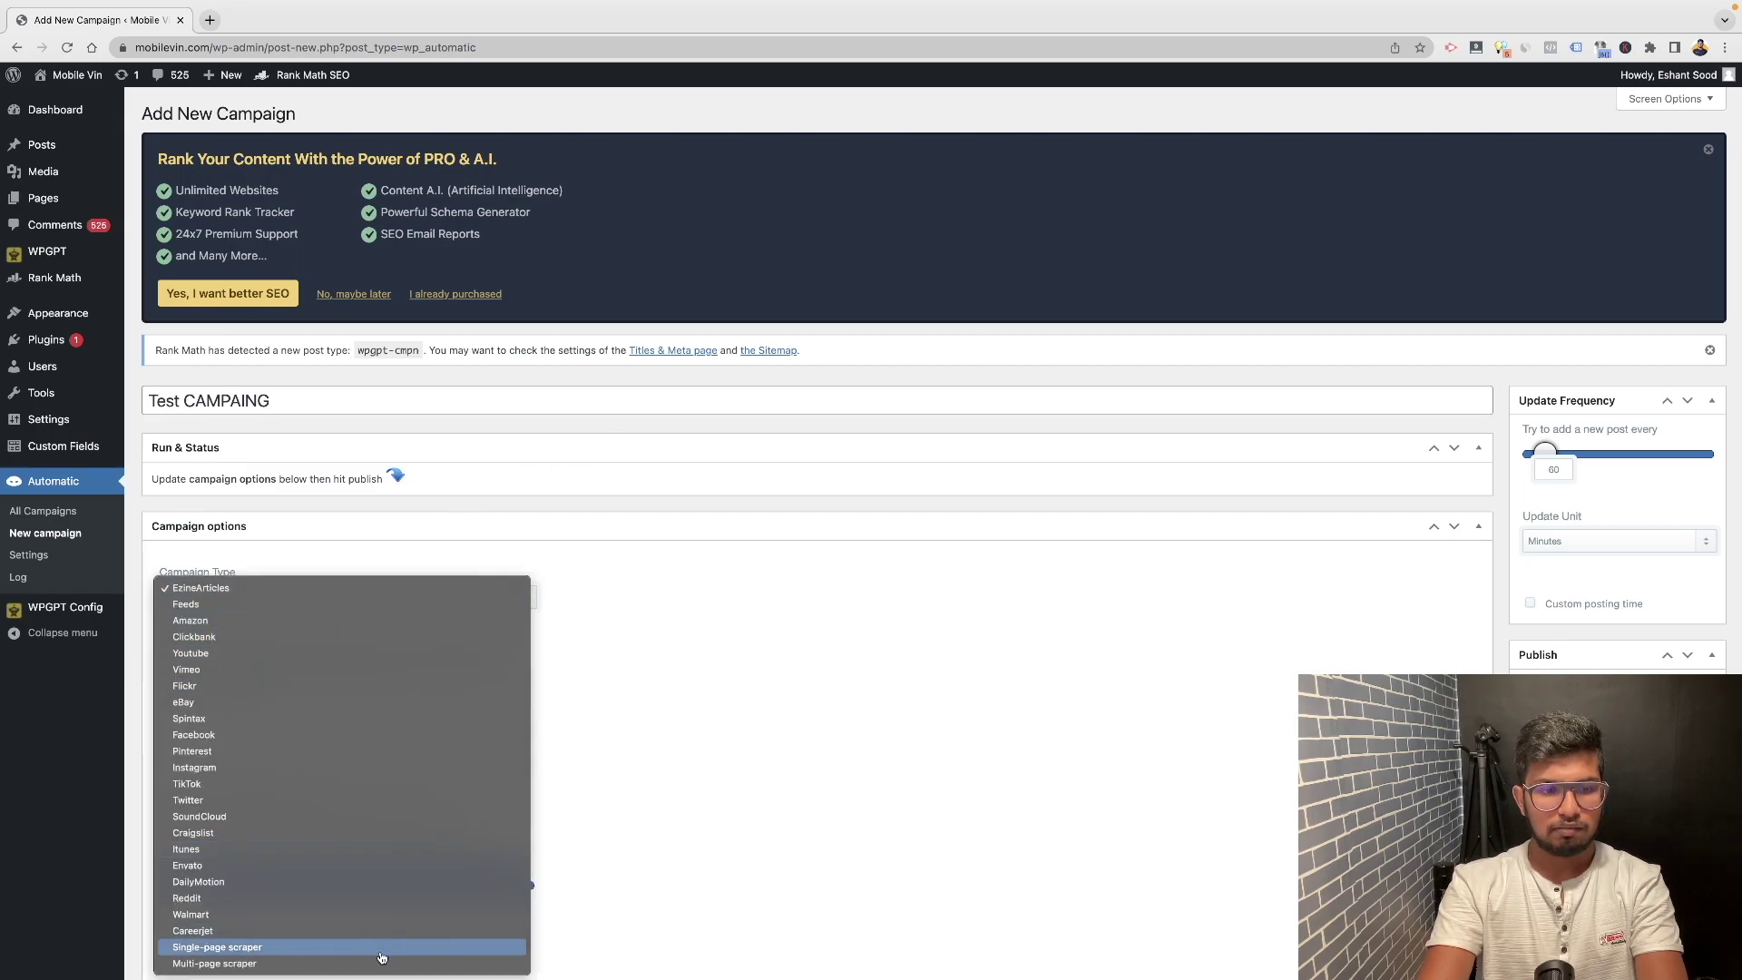
left_click(381, 963)
key("super+Tab")
key("super+Tab")
scroll(539, 461, "down", 3)
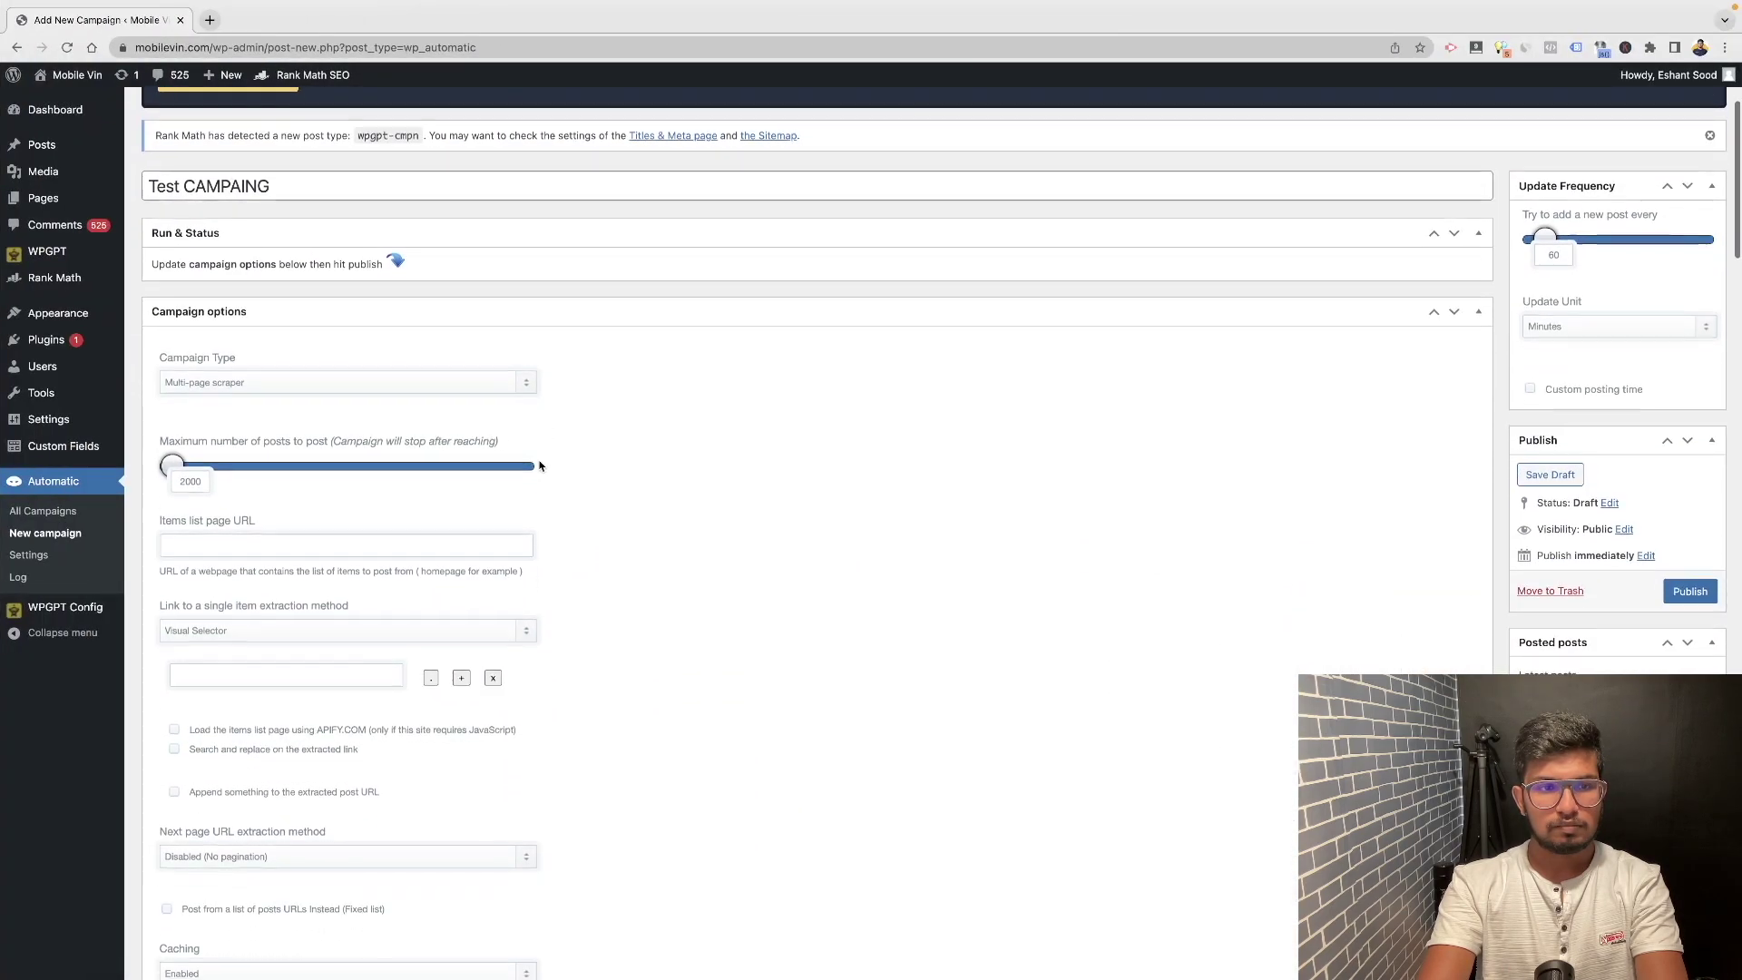
scroll(294, 542, "down", 2)
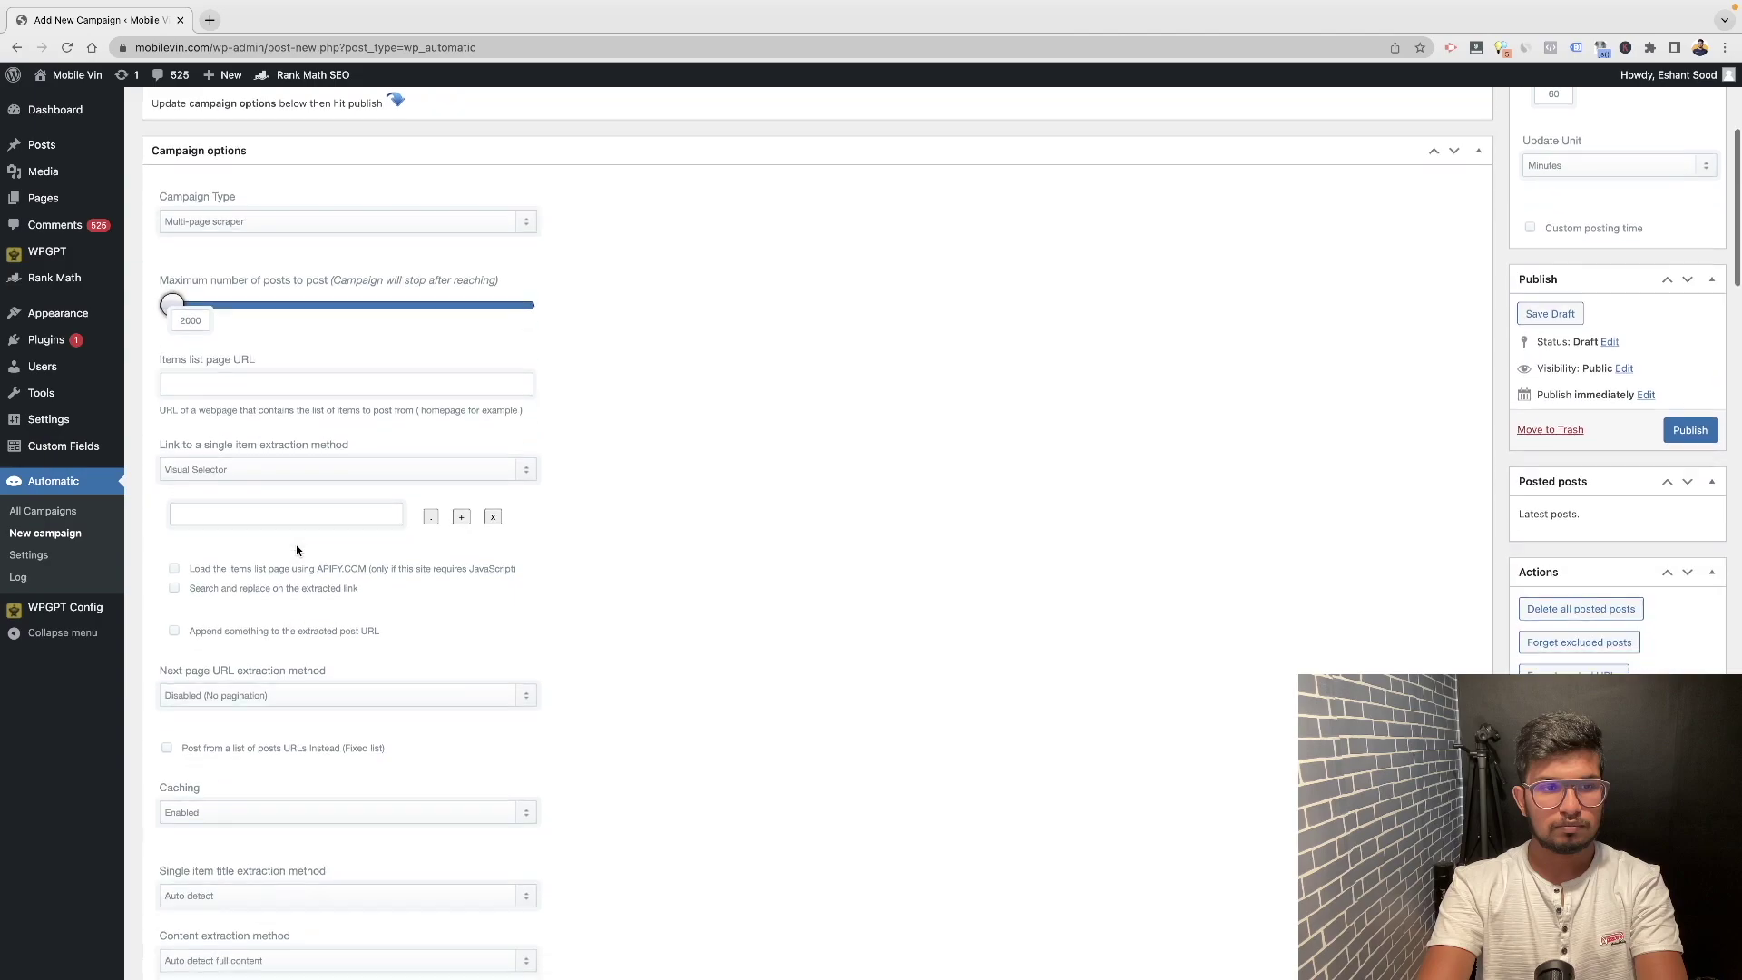
key("super+l")
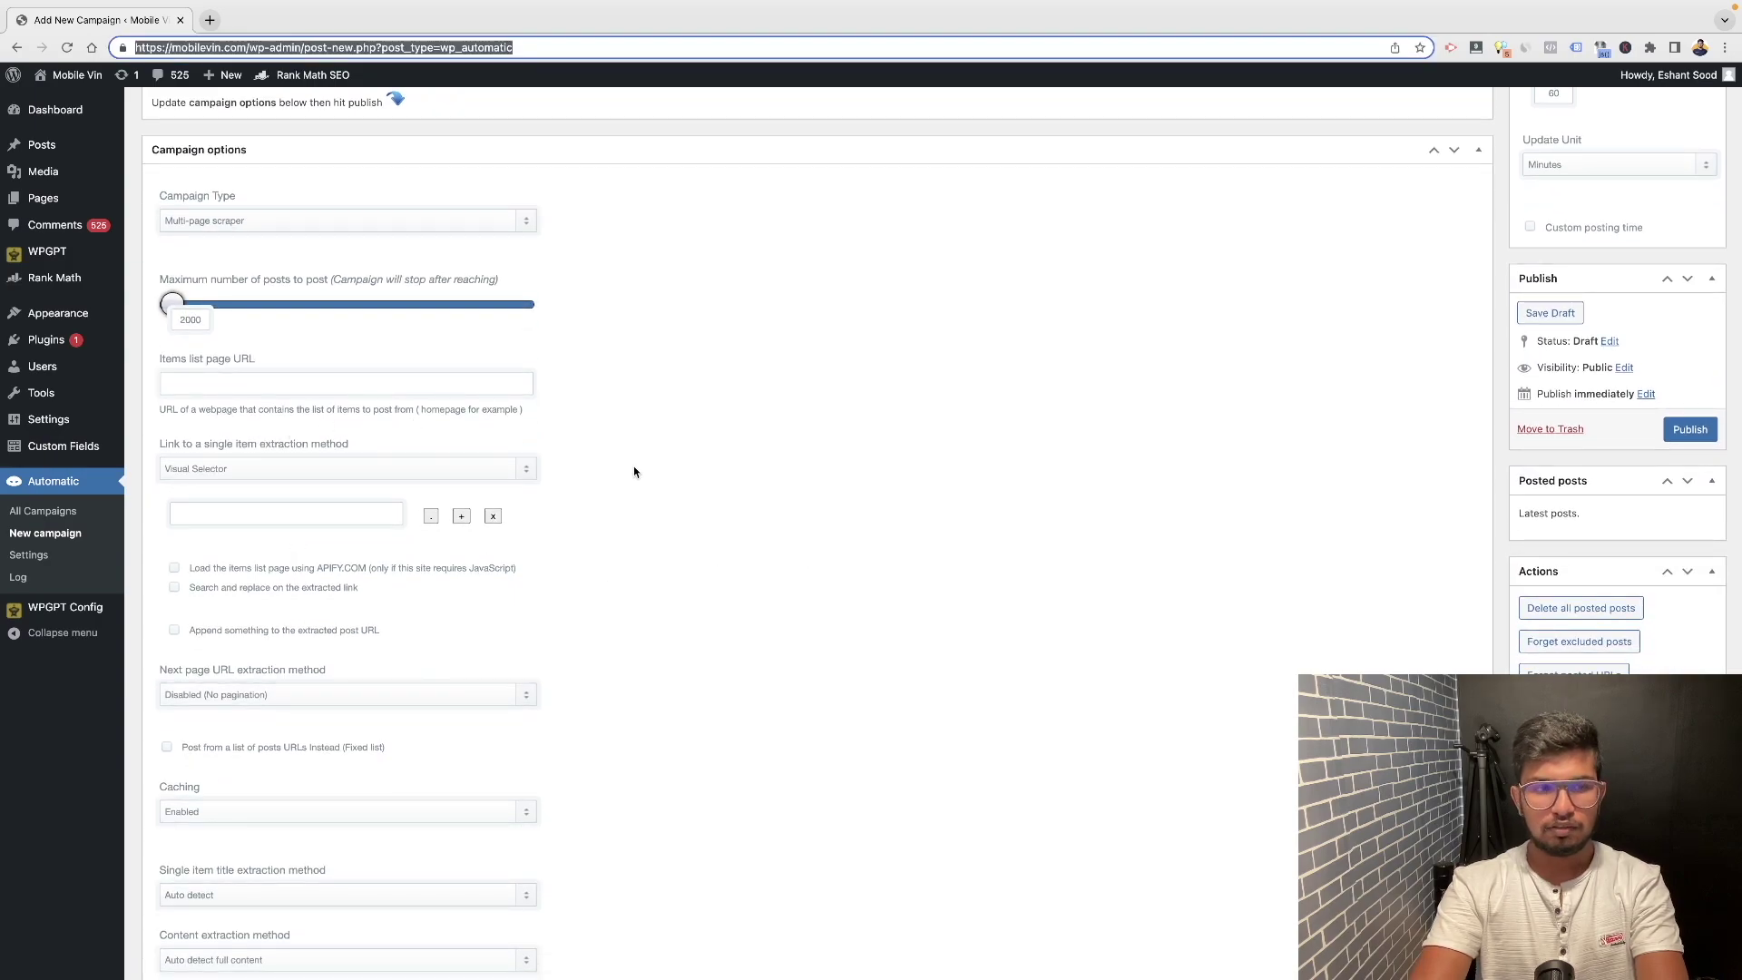
type("gsmarena.com")
key("super+c")
left_click(277, 383)
key("super+v")
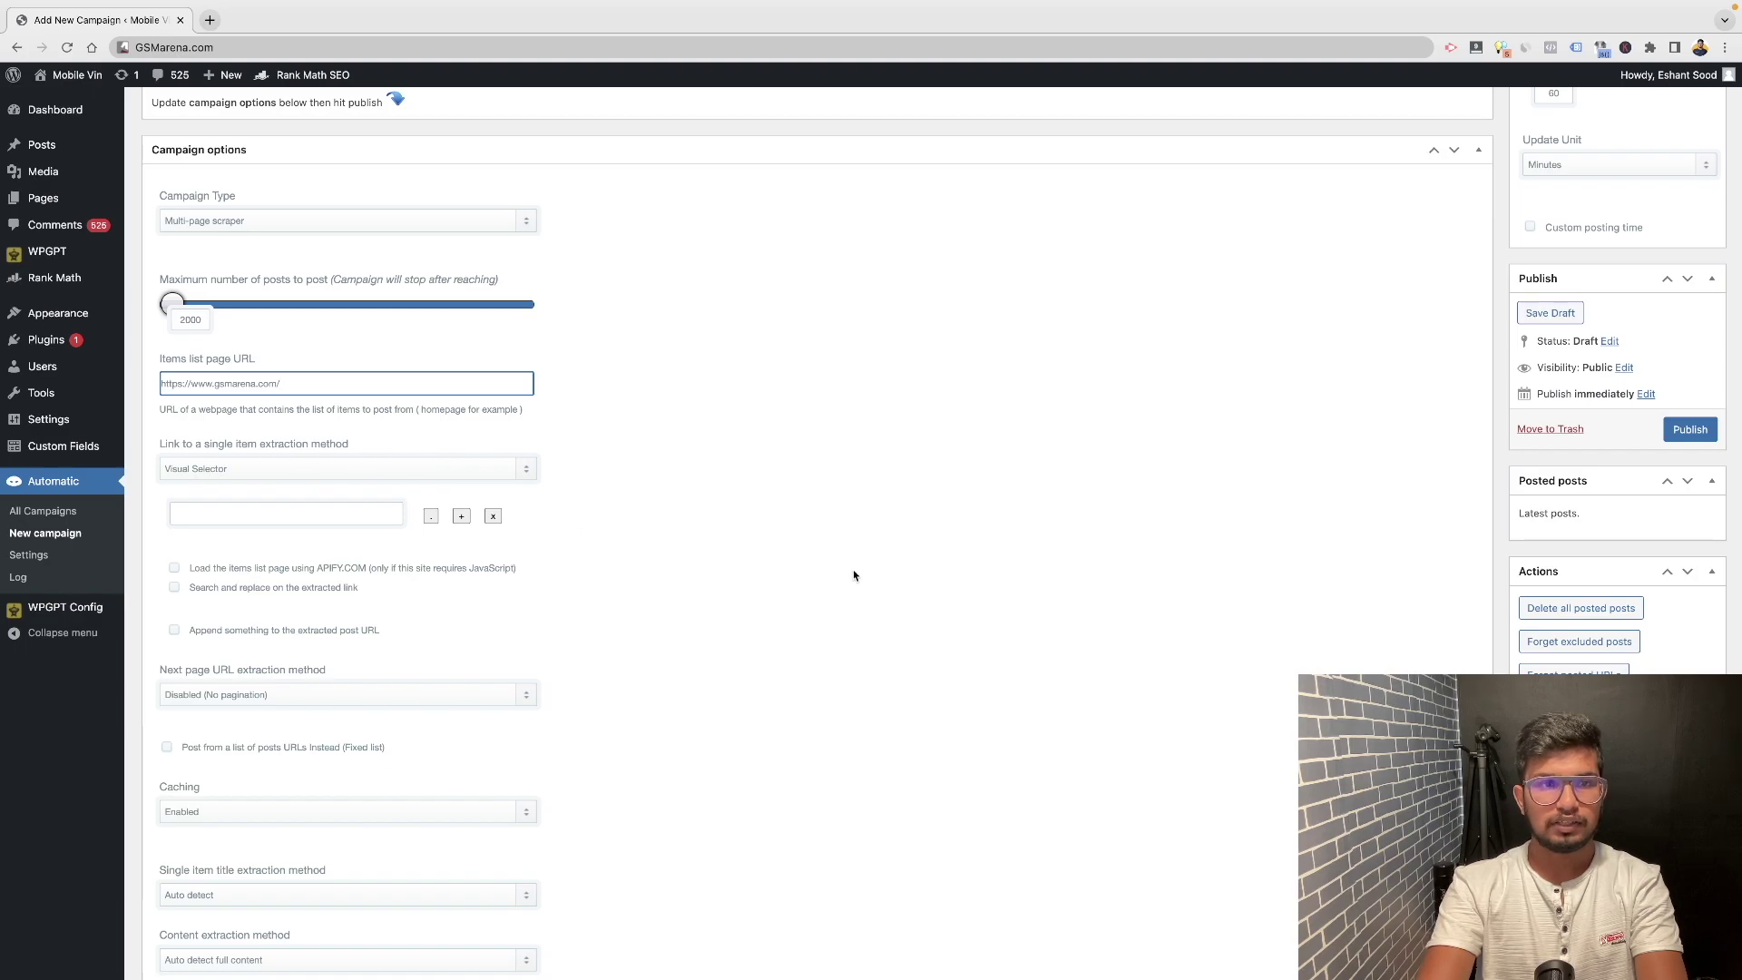
left_click(773, 557)
Visually pick the Xiaomi Mix Fold 2 Latest Devices link as the post link pattern
left_click(431, 517)
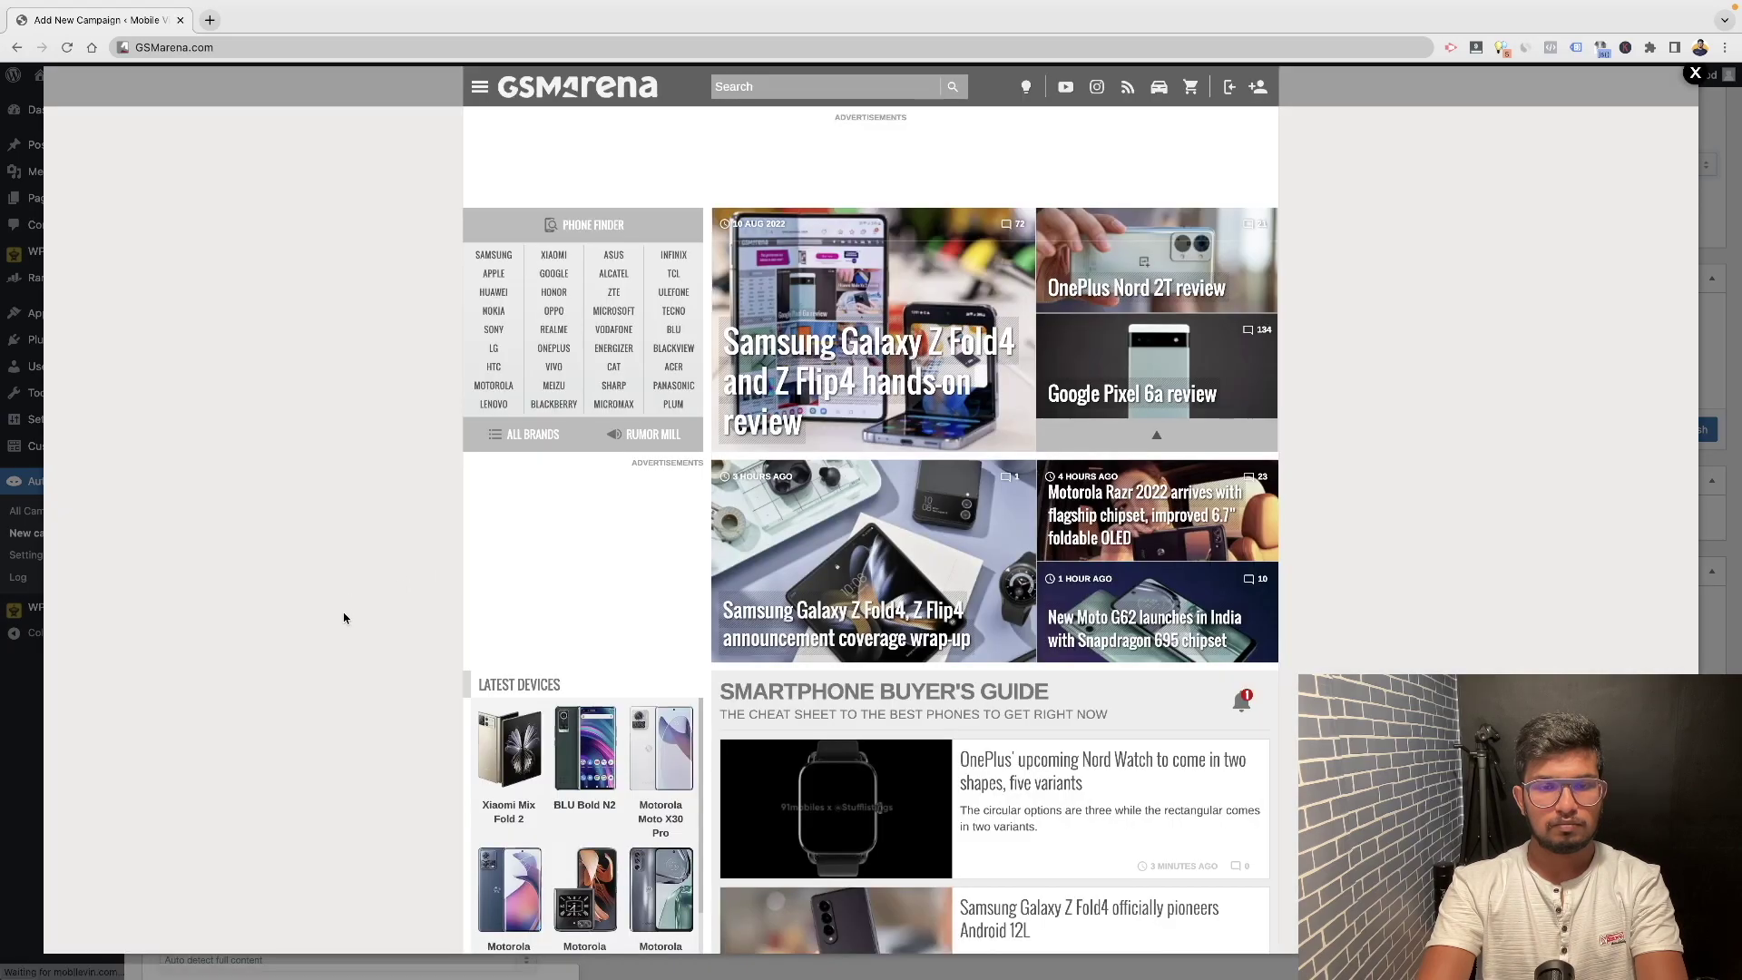
scroll(527, 544, "down", 4)
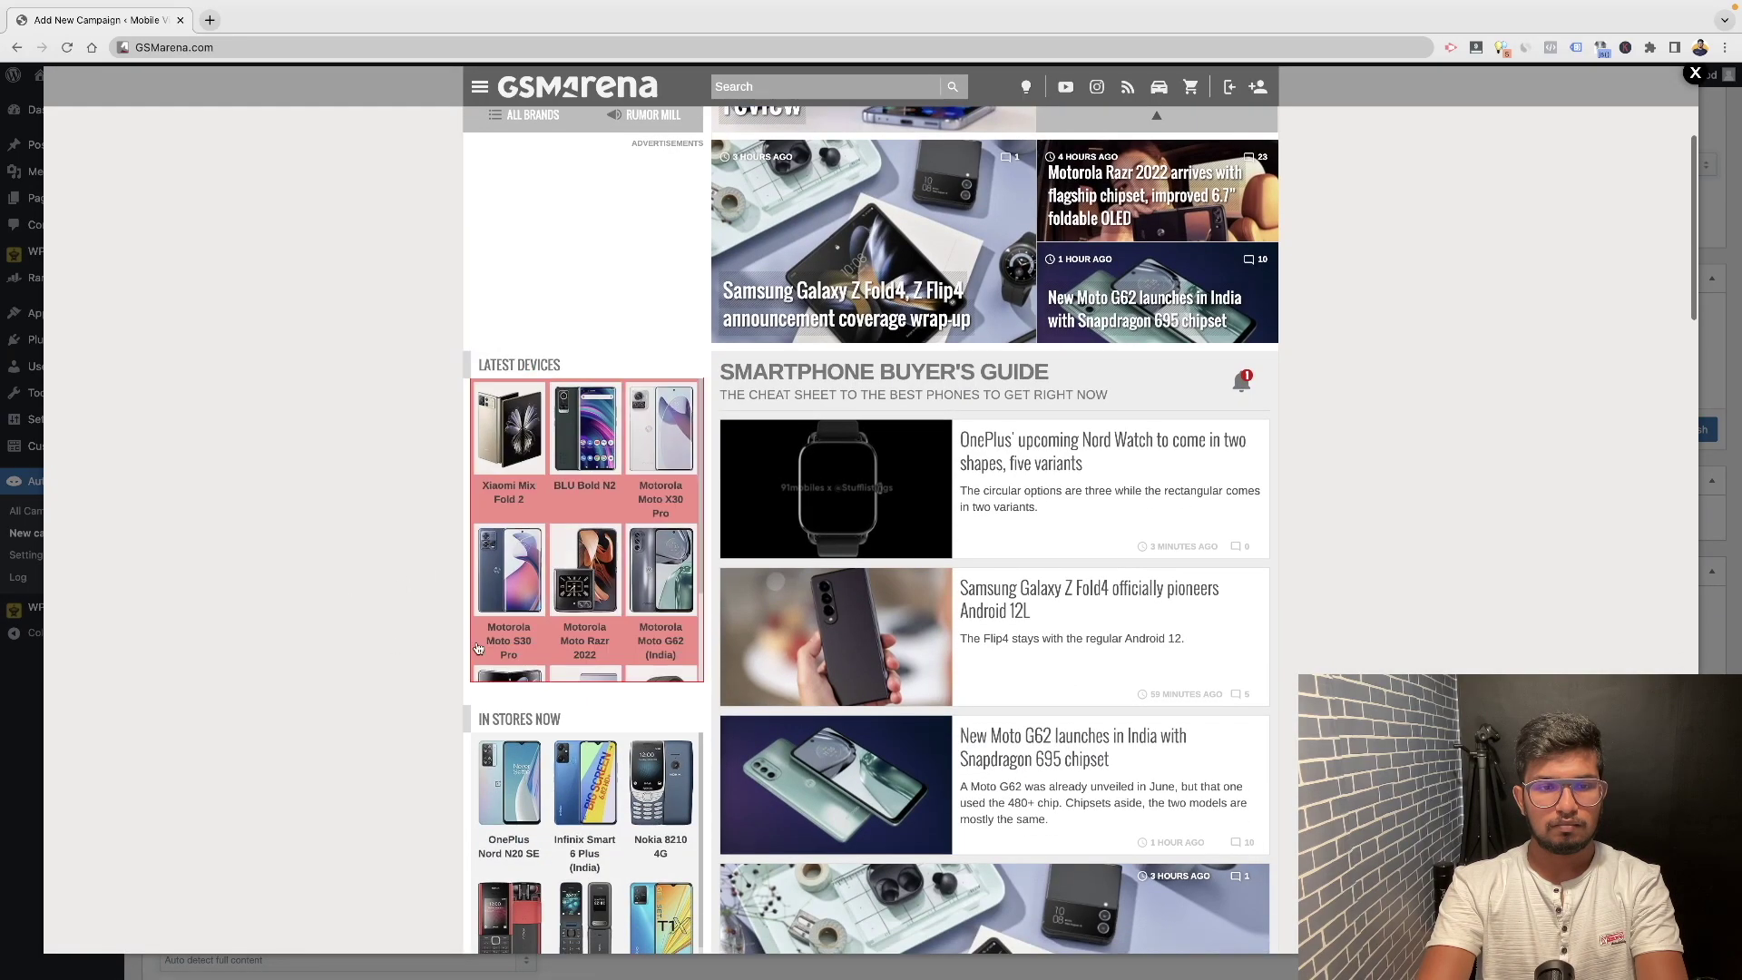
left_click(501, 497)
scroll(590, 632, "down", 3)
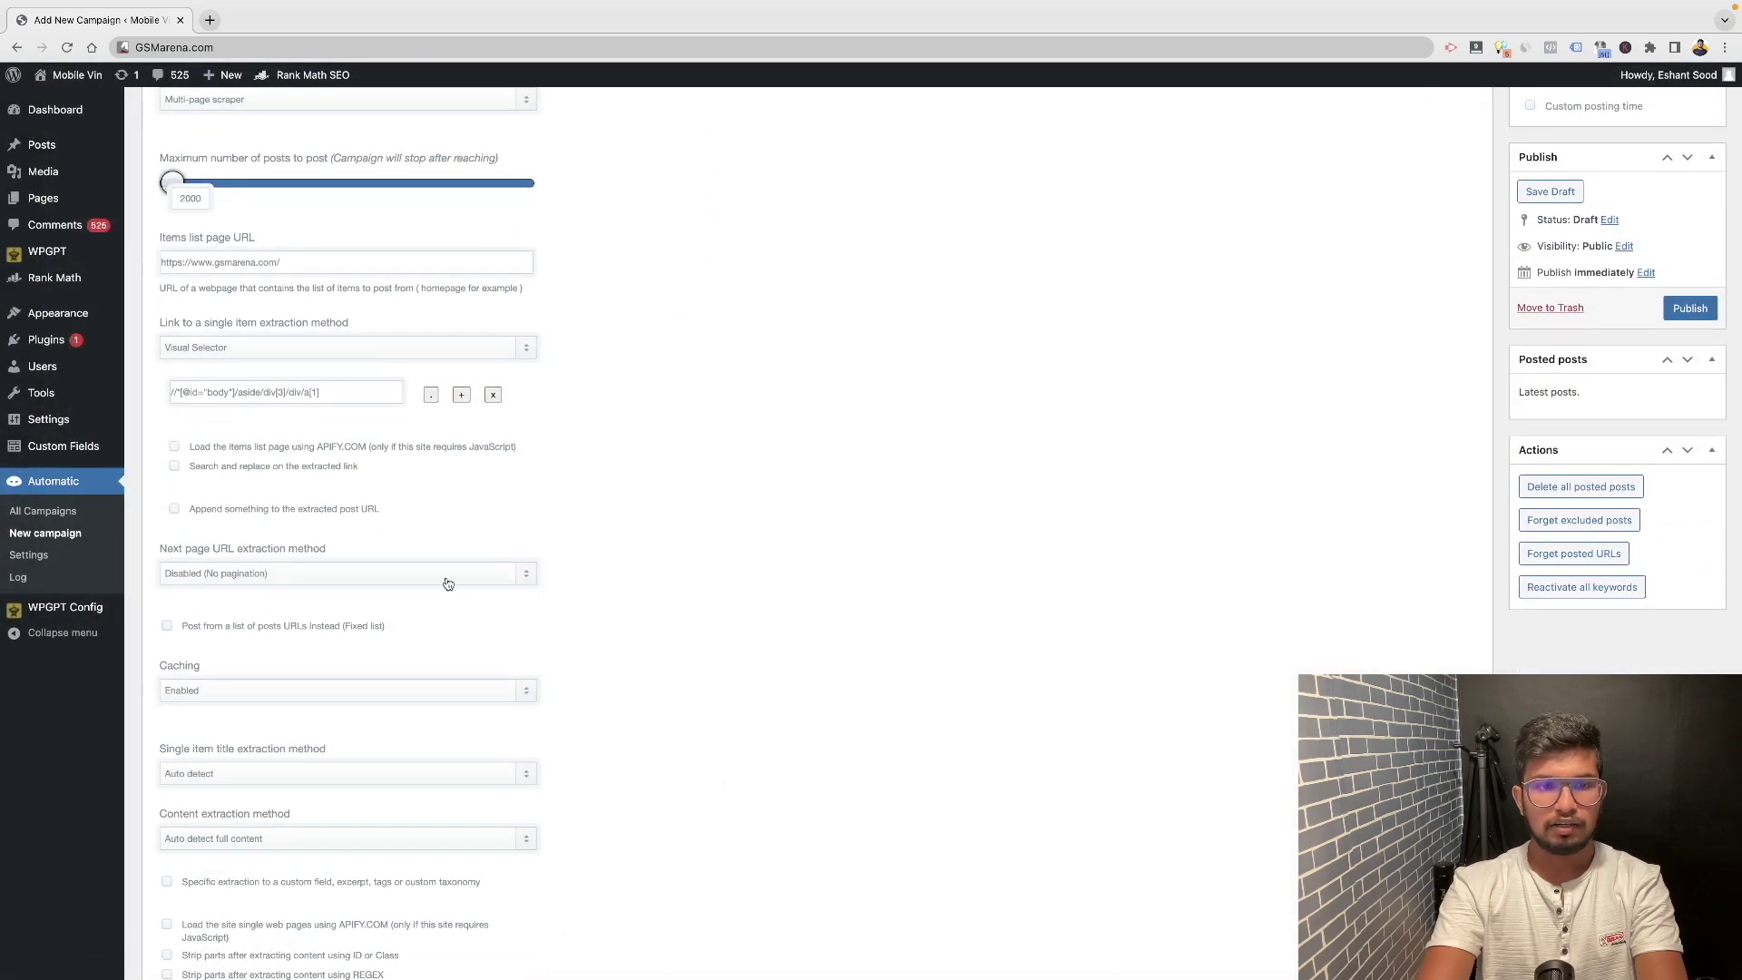
scroll(615, 592, "down", 4)
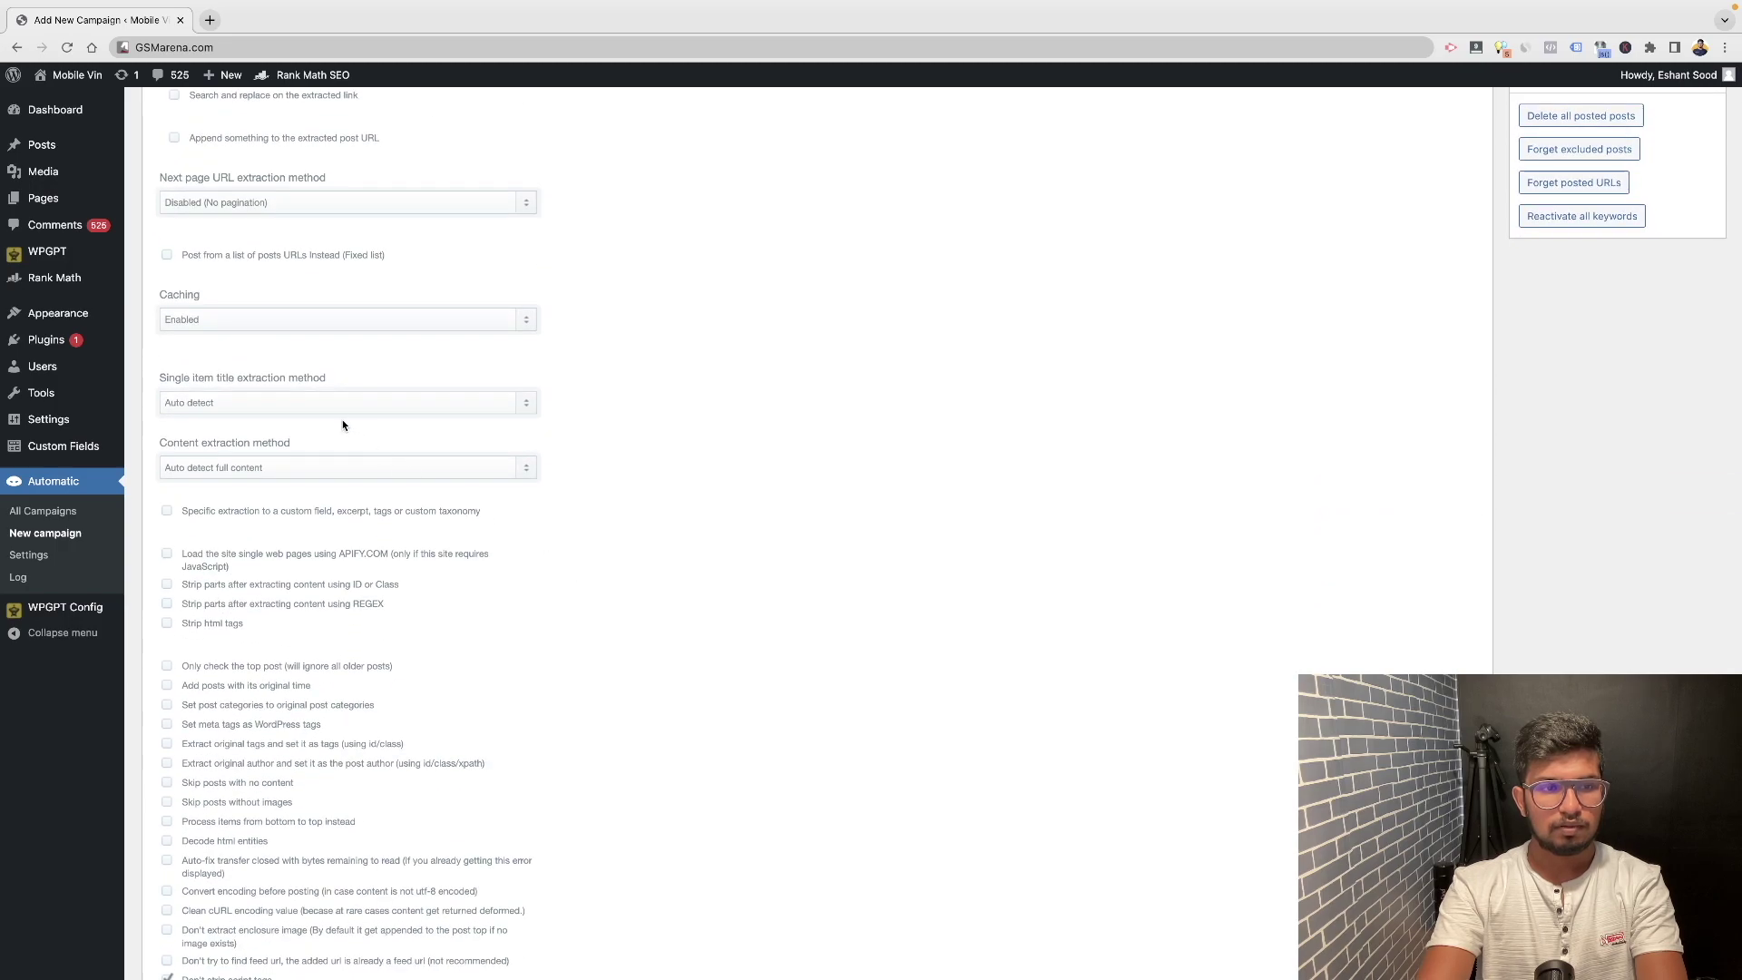
Set title extraction to Visual Selector using the Xiaomi Mix Fold 2 page headline
left_click(344, 408)
left_click(348, 423)
left_click(431, 527)
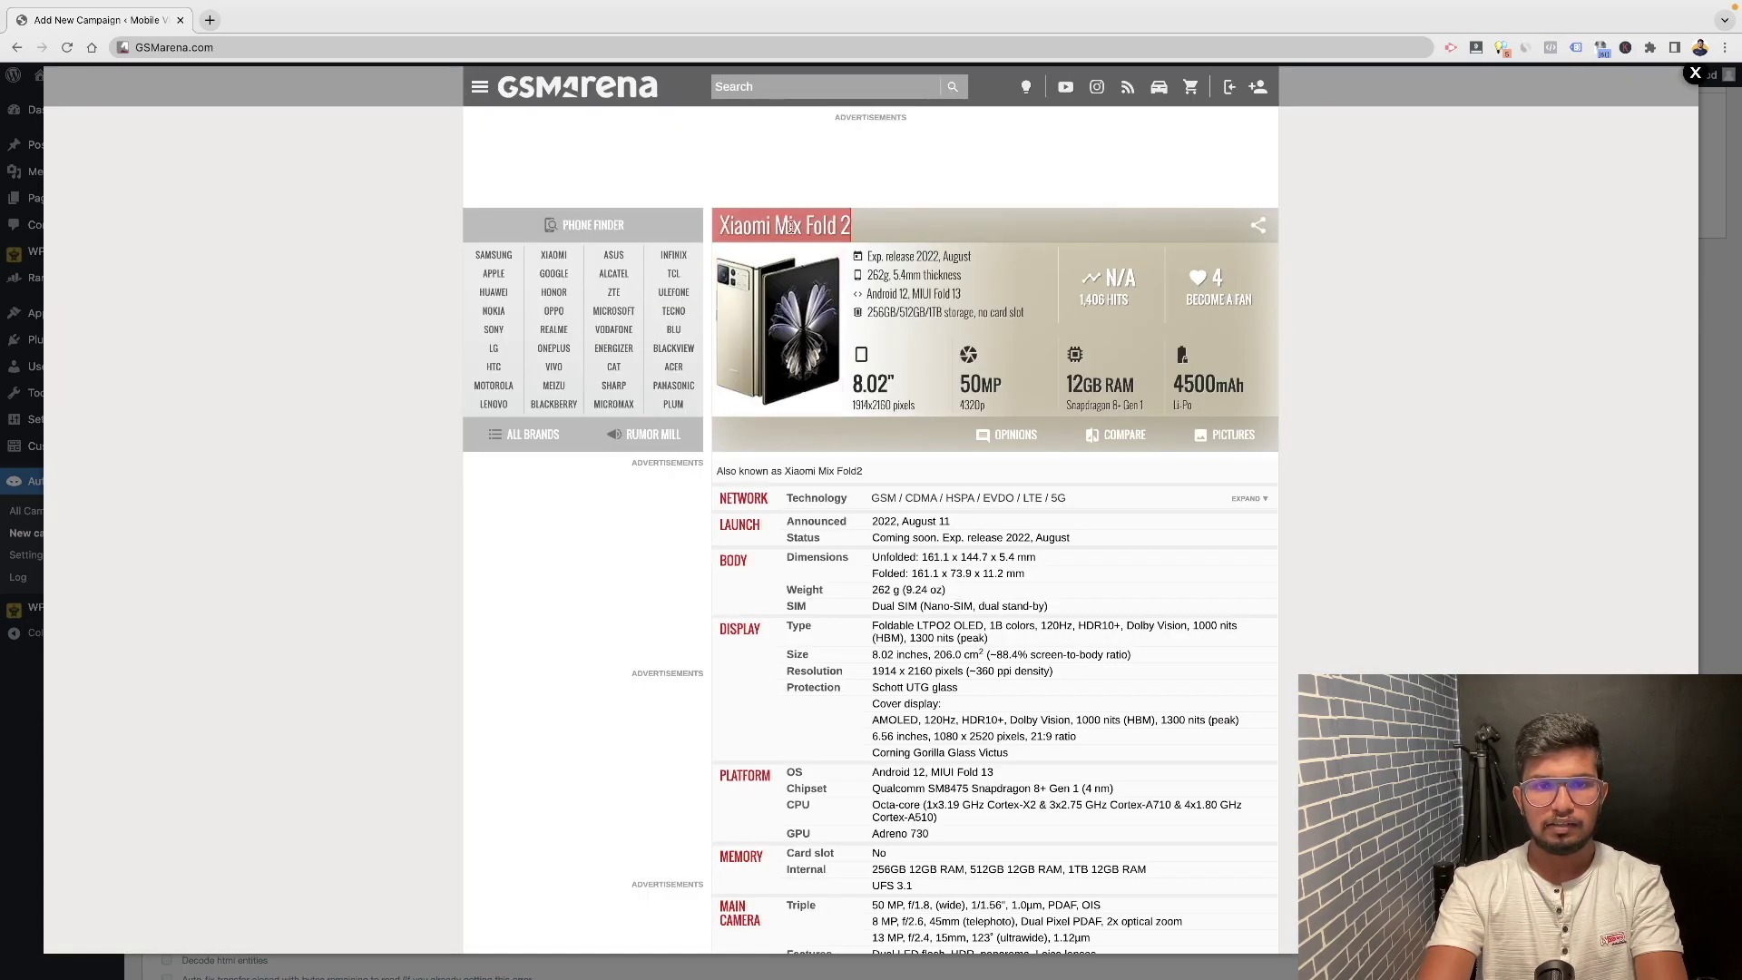
left_click(781, 225)
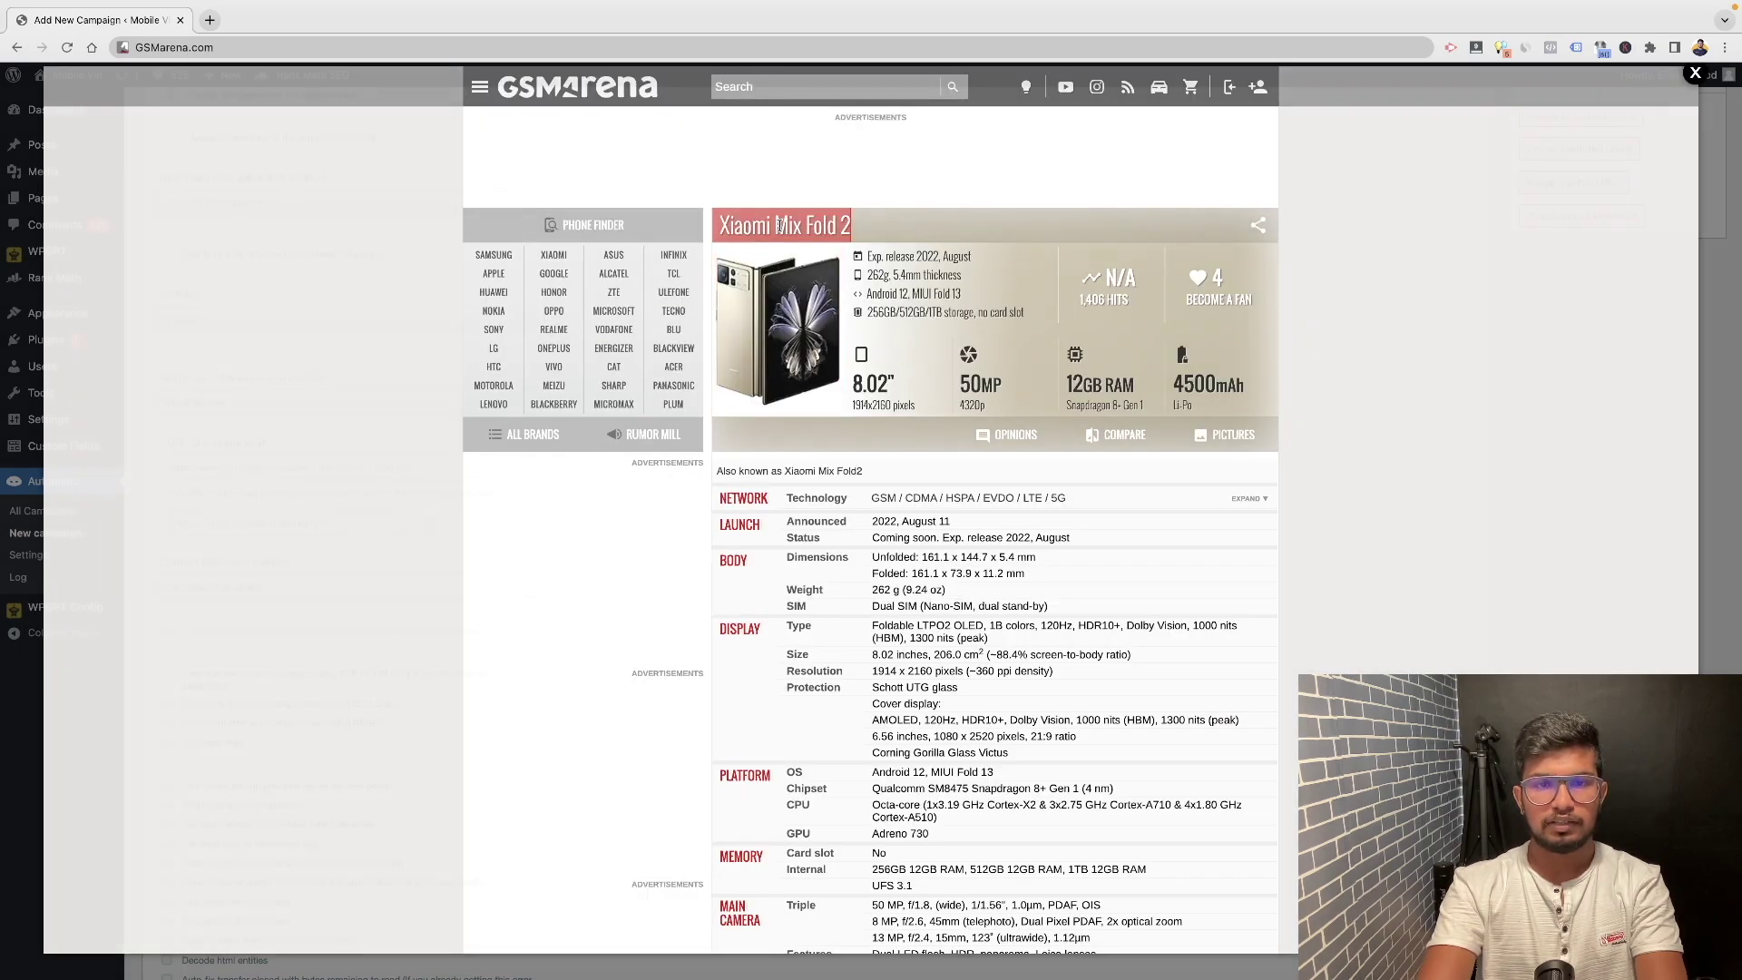
Keep content extraction on Auto detect full content
left_click(310, 486)
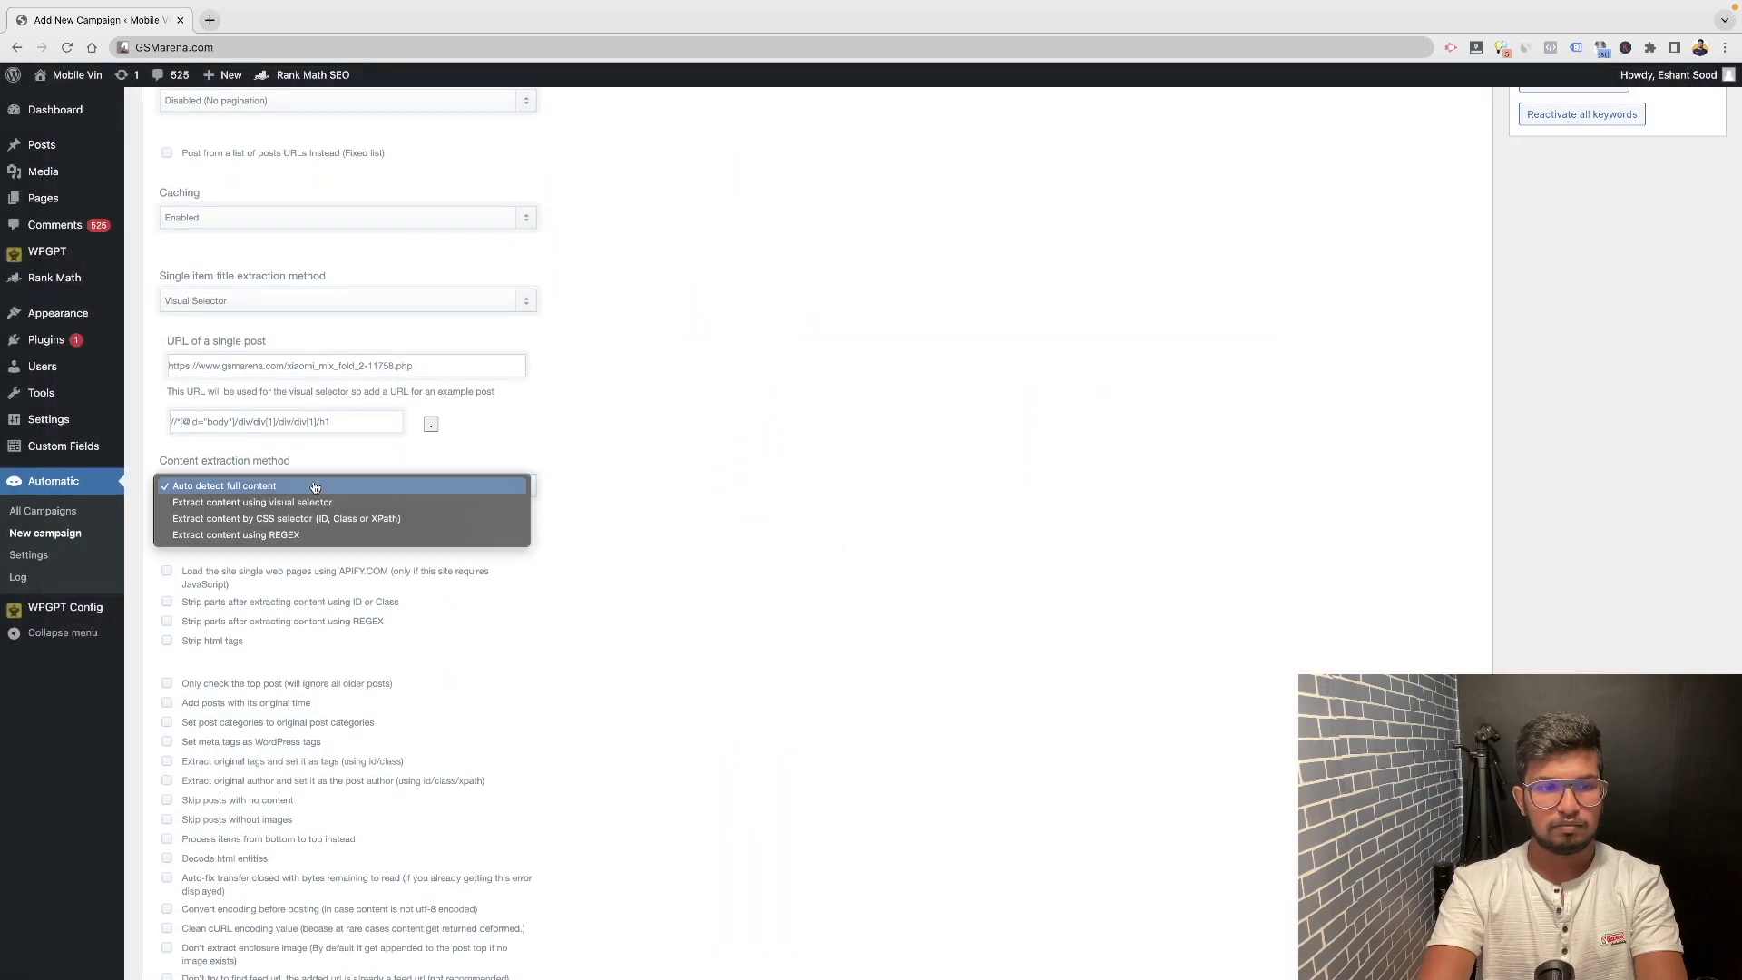
left_click(309, 504)
left_click(307, 487)
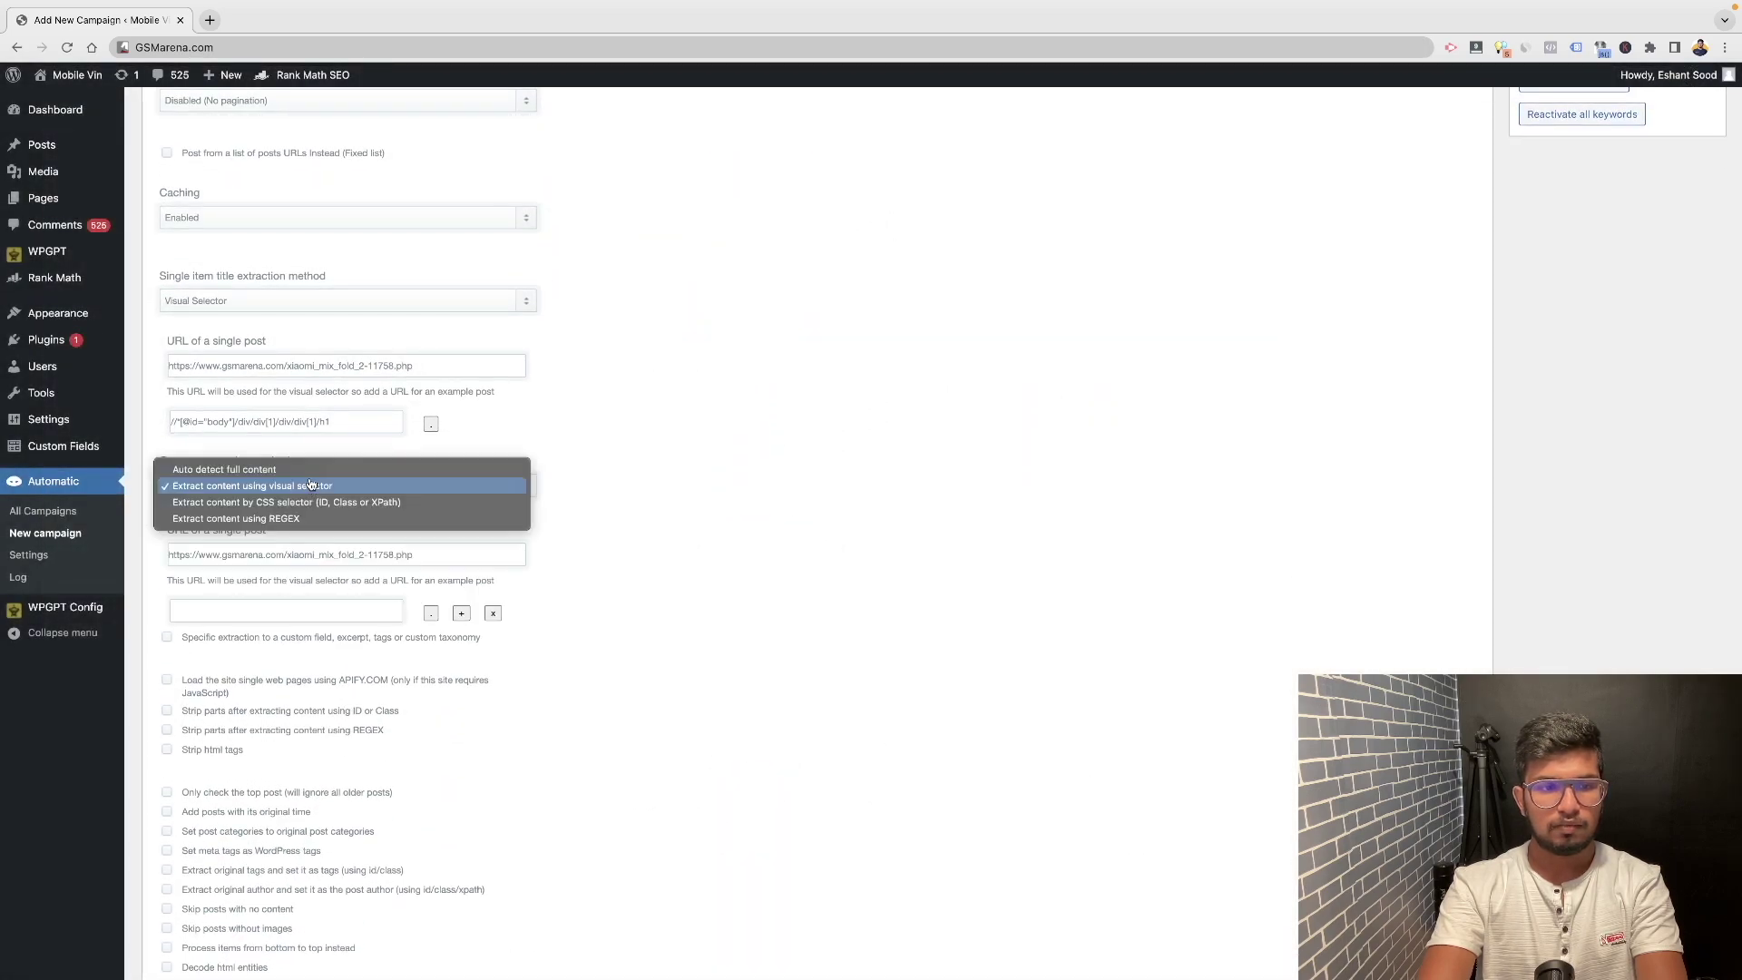
left_click(311, 468)
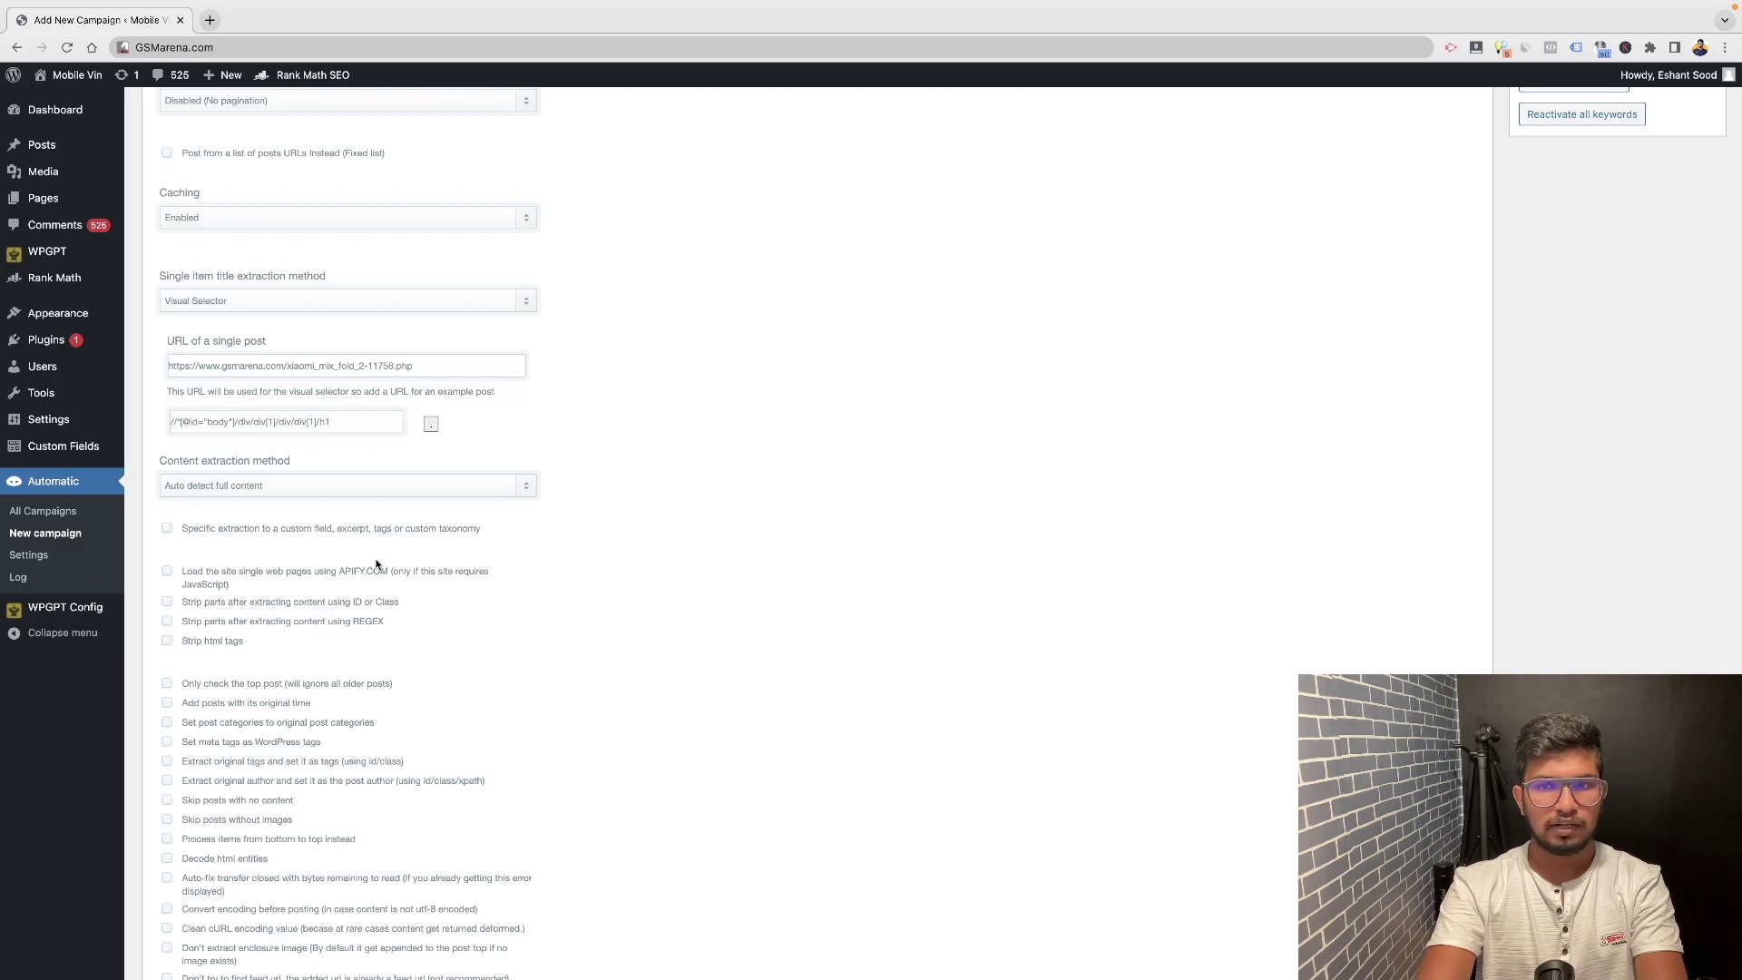
Append ' Reviews, features, specs' to the post title template and submit the campaign
scroll(376, 565, "down", 8)
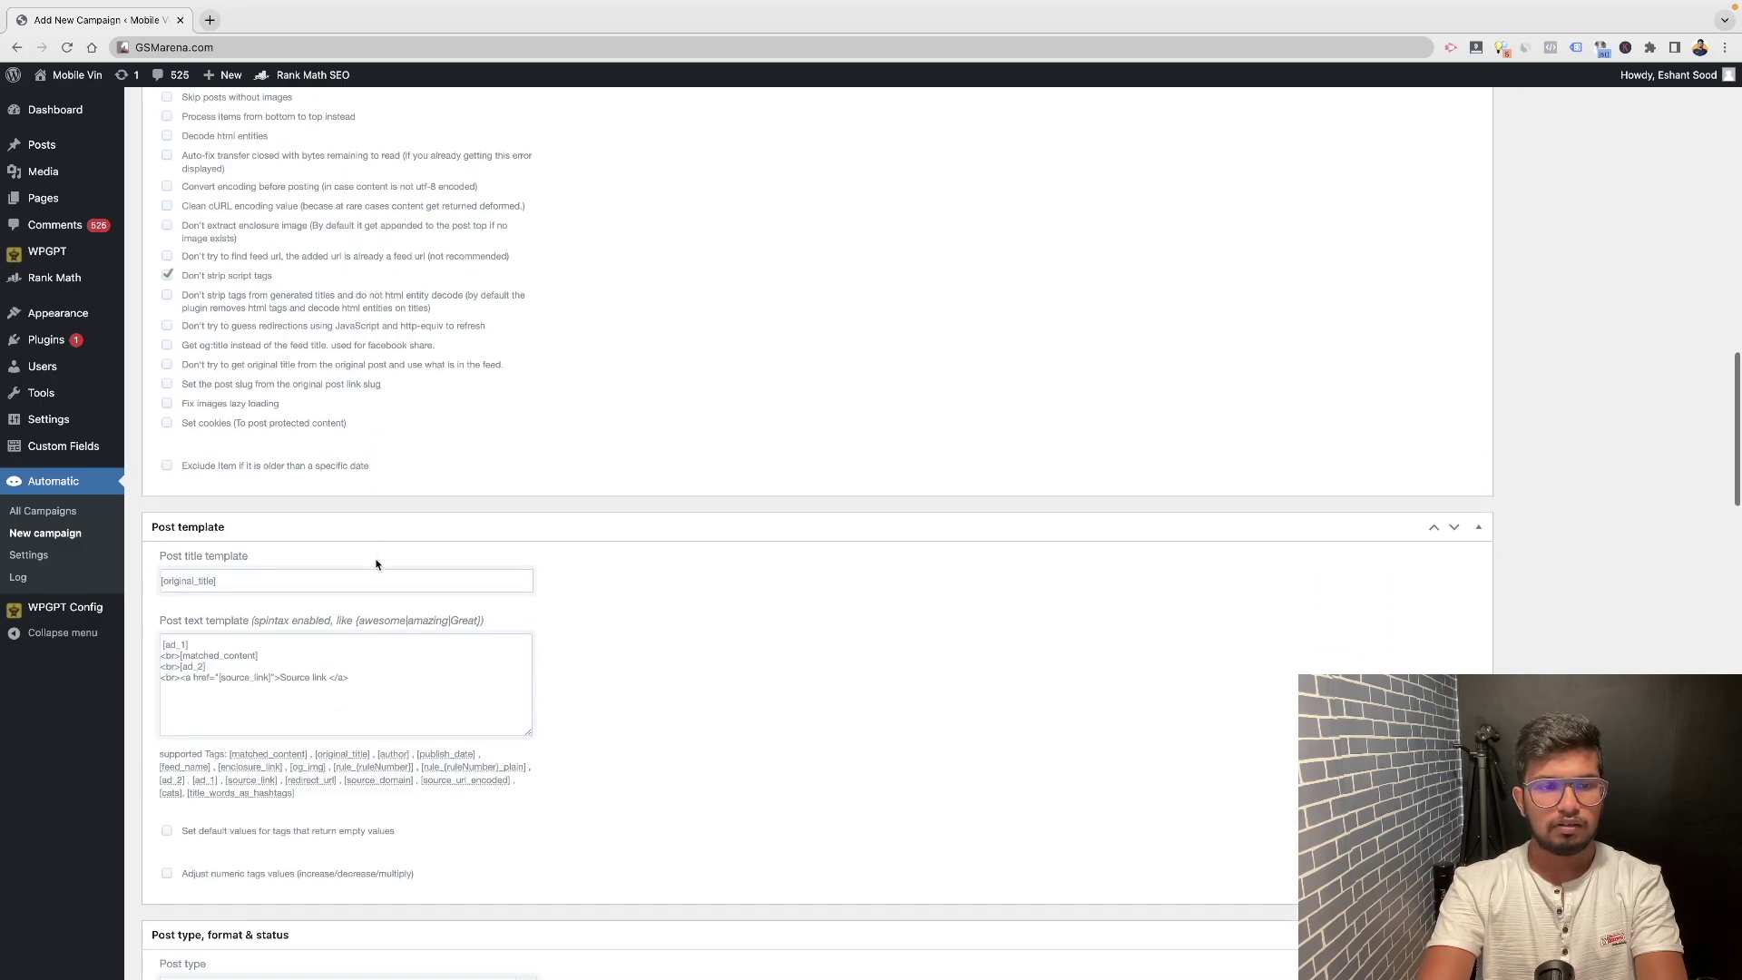
scroll(377, 564, "down", 1)
left_click(370, 547)
type("Reviews, features, specs")
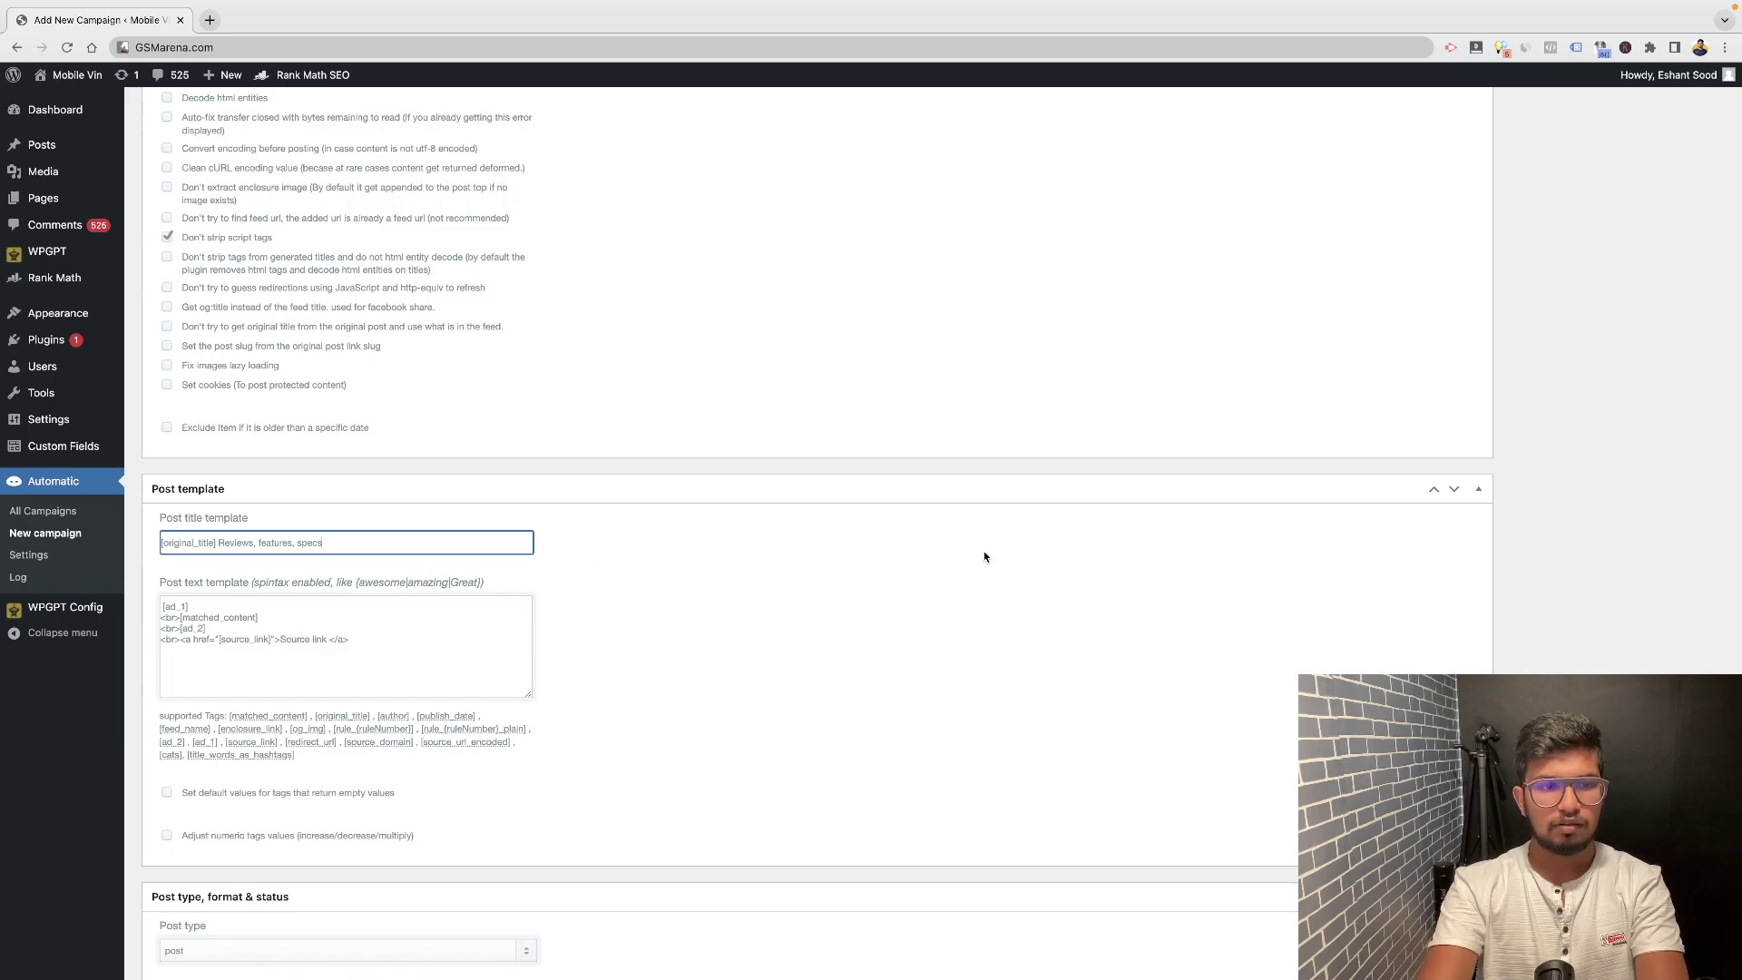
key("Return")
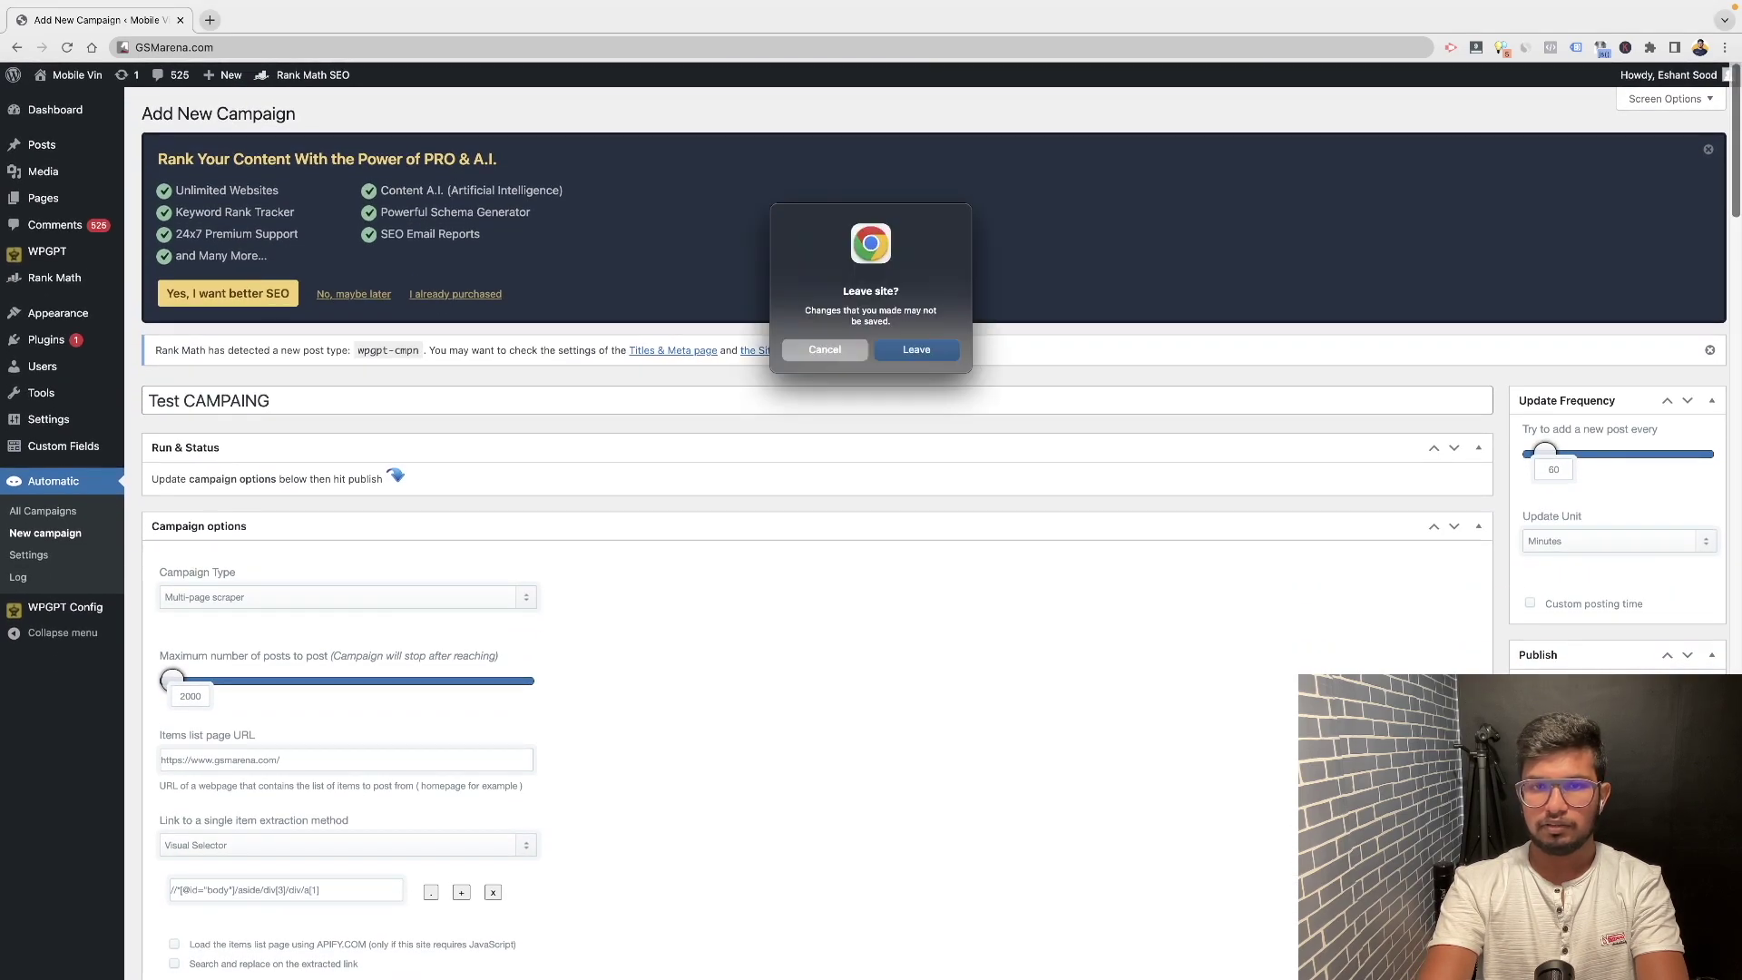
Publish and run Test CAMPAING, then open its new Xiaomi Mix Fold 2 post
left_click(935, 352)
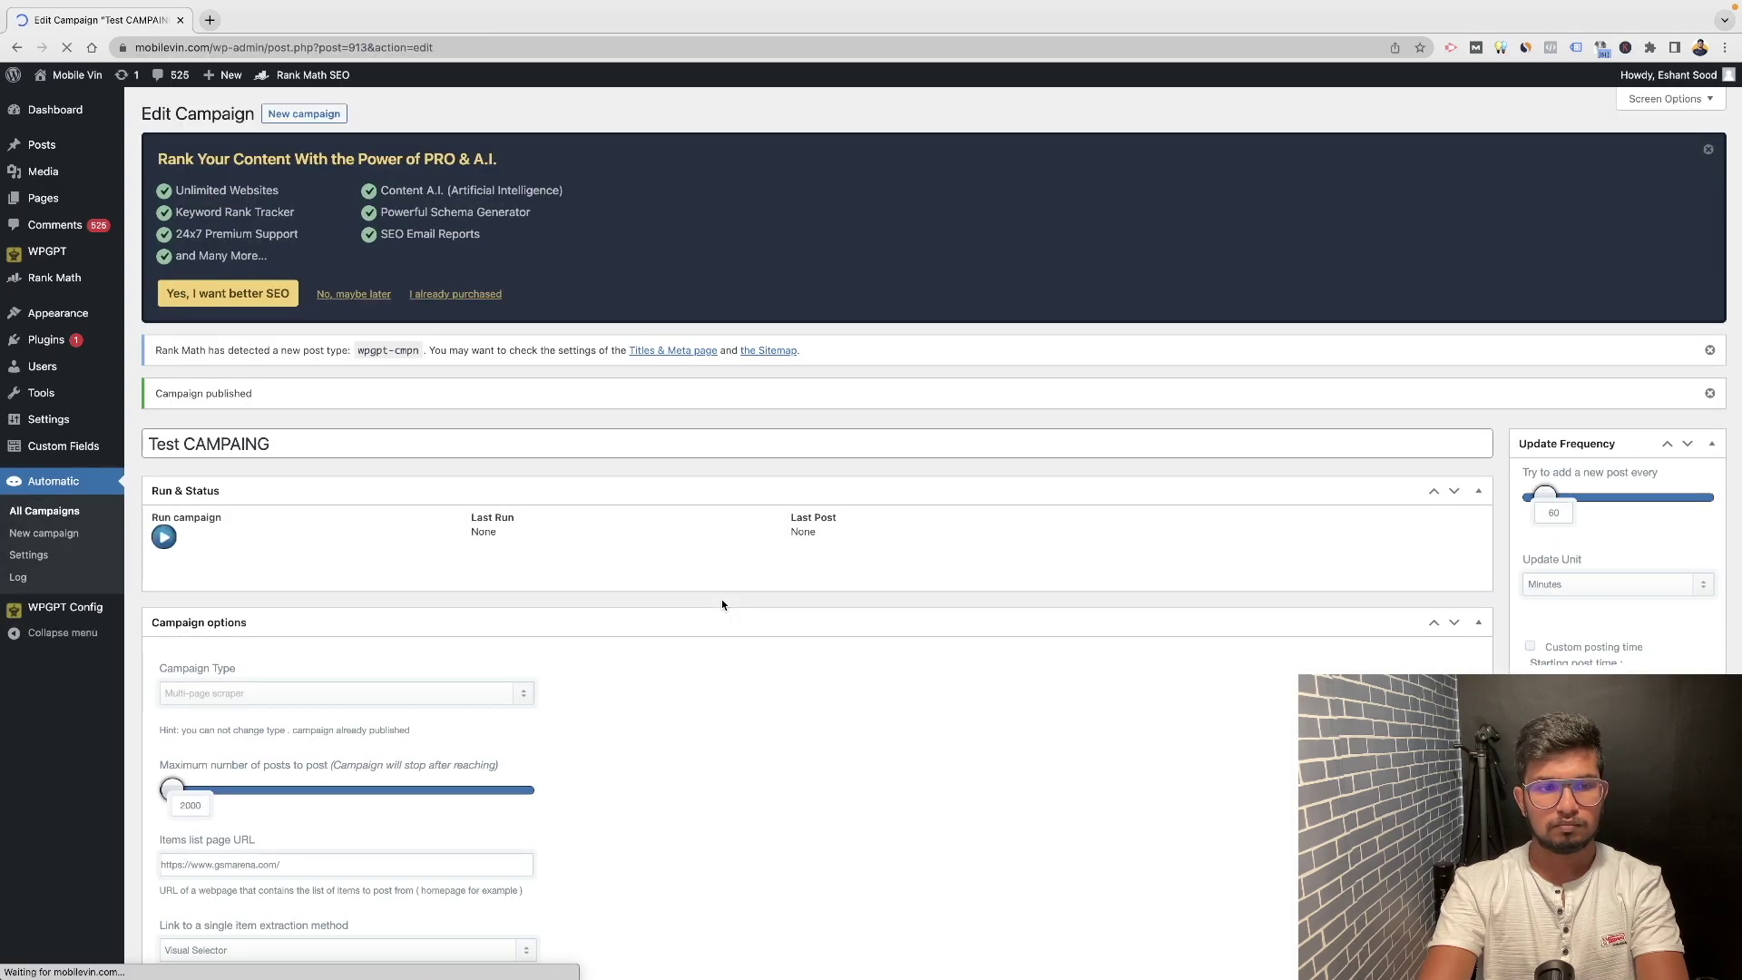
left_click(156, 548)
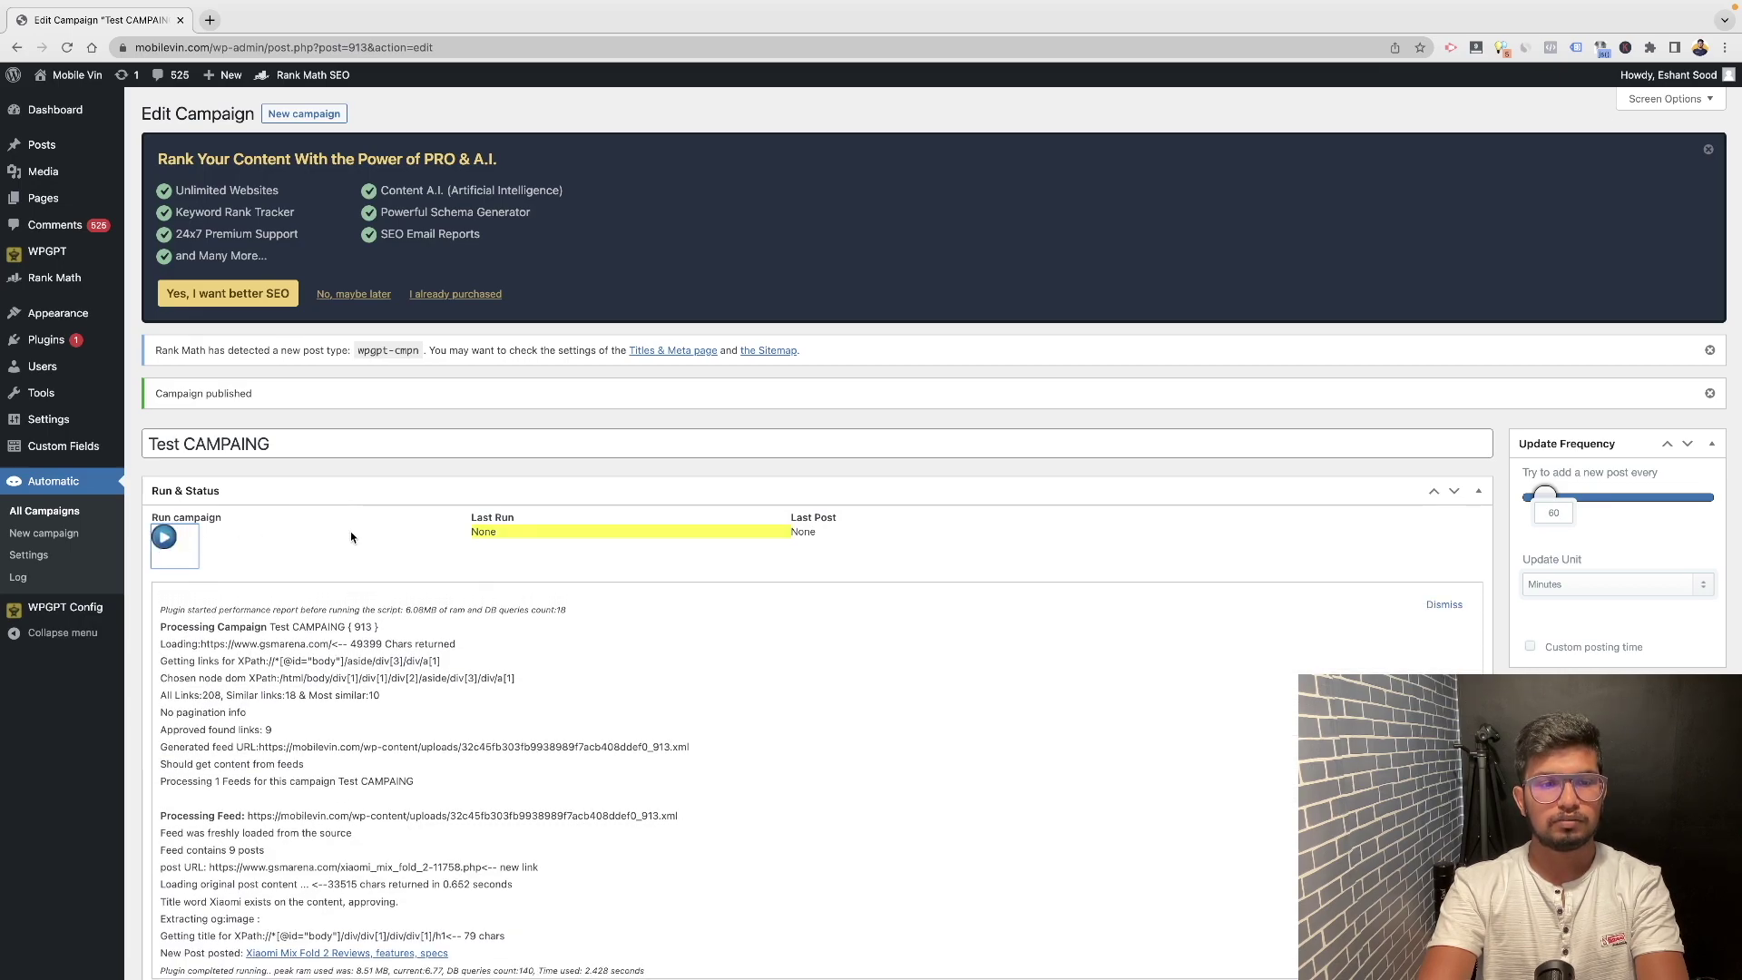
scroll(350, 531, "down", 3)
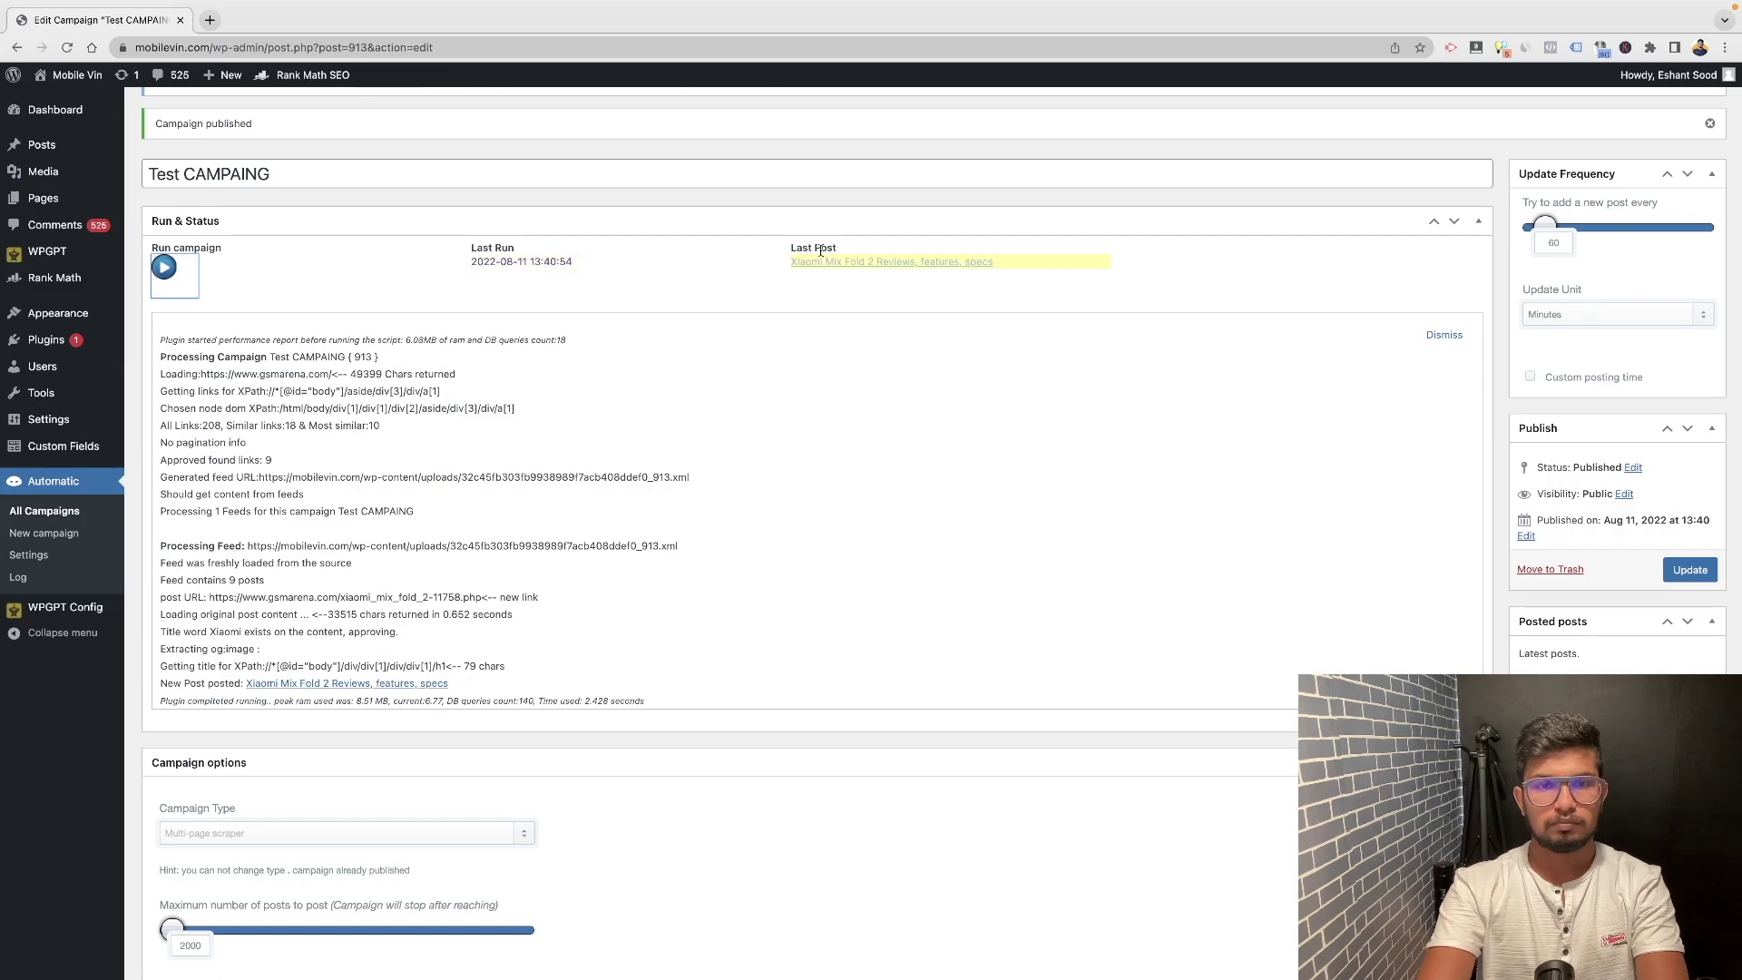
left_click(805, 262, "super")
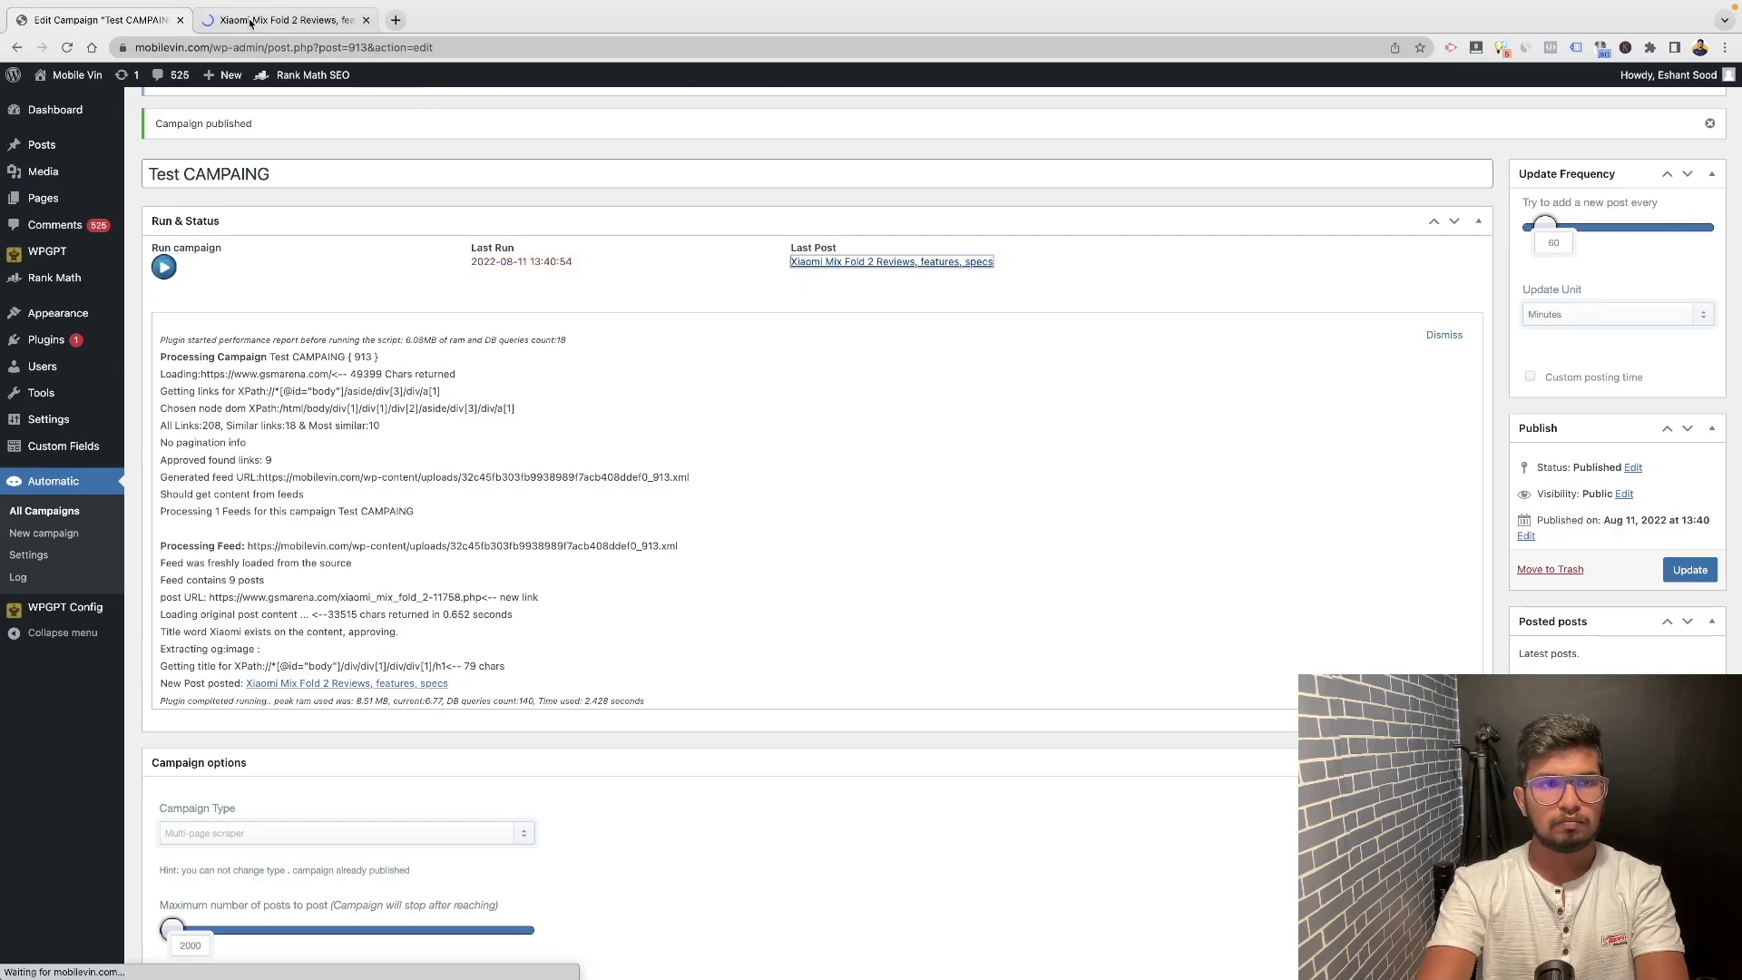
left_click(251, 20)
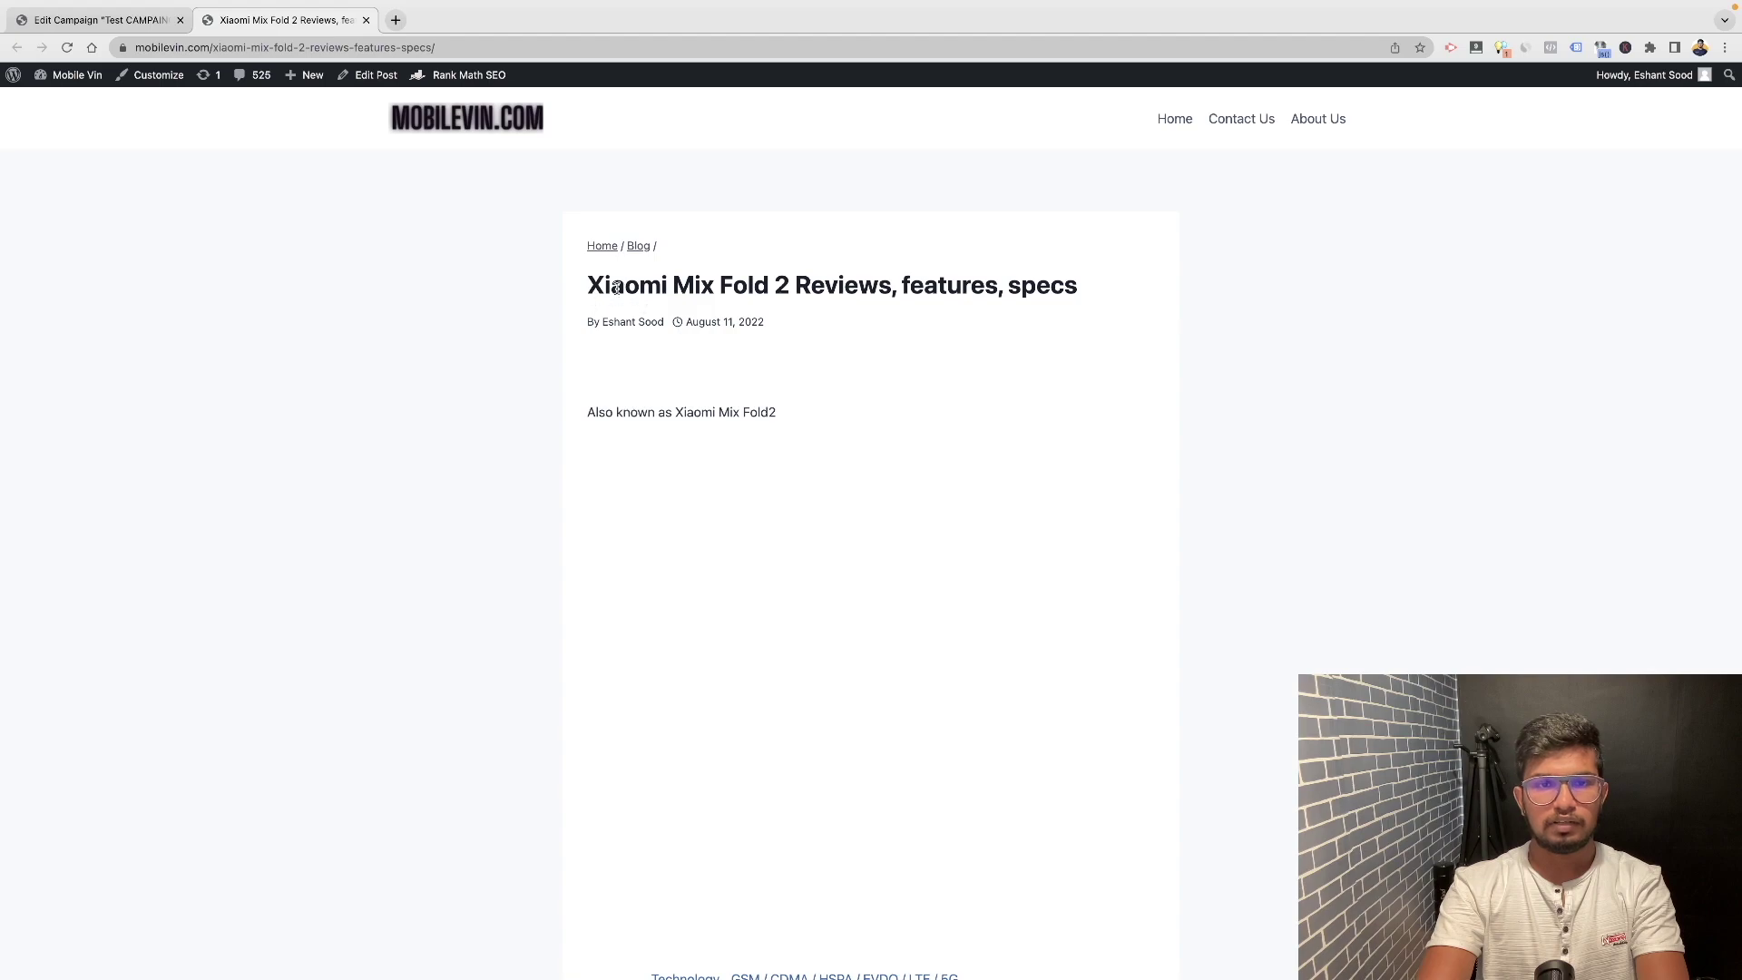
Compare the post title with the slug in the page address
left_click_drag(587, 288, 788, 287)
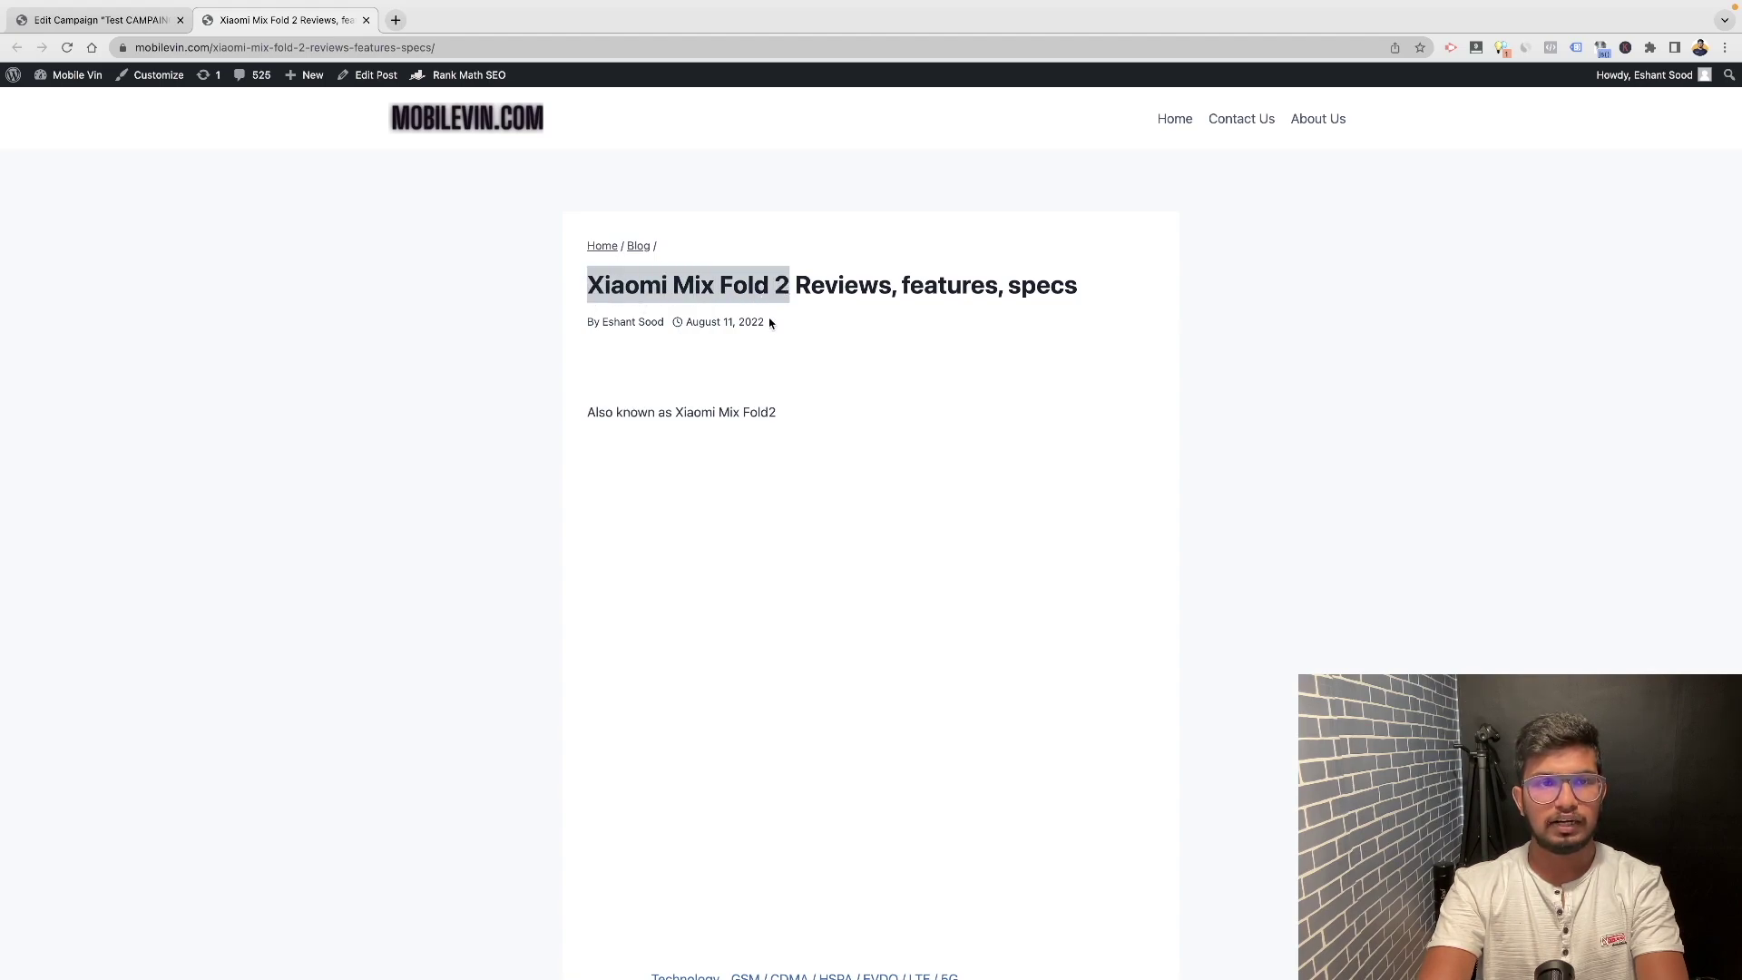
left_click(819, 314)
left_click_drag(794, 289, 1079, 288)
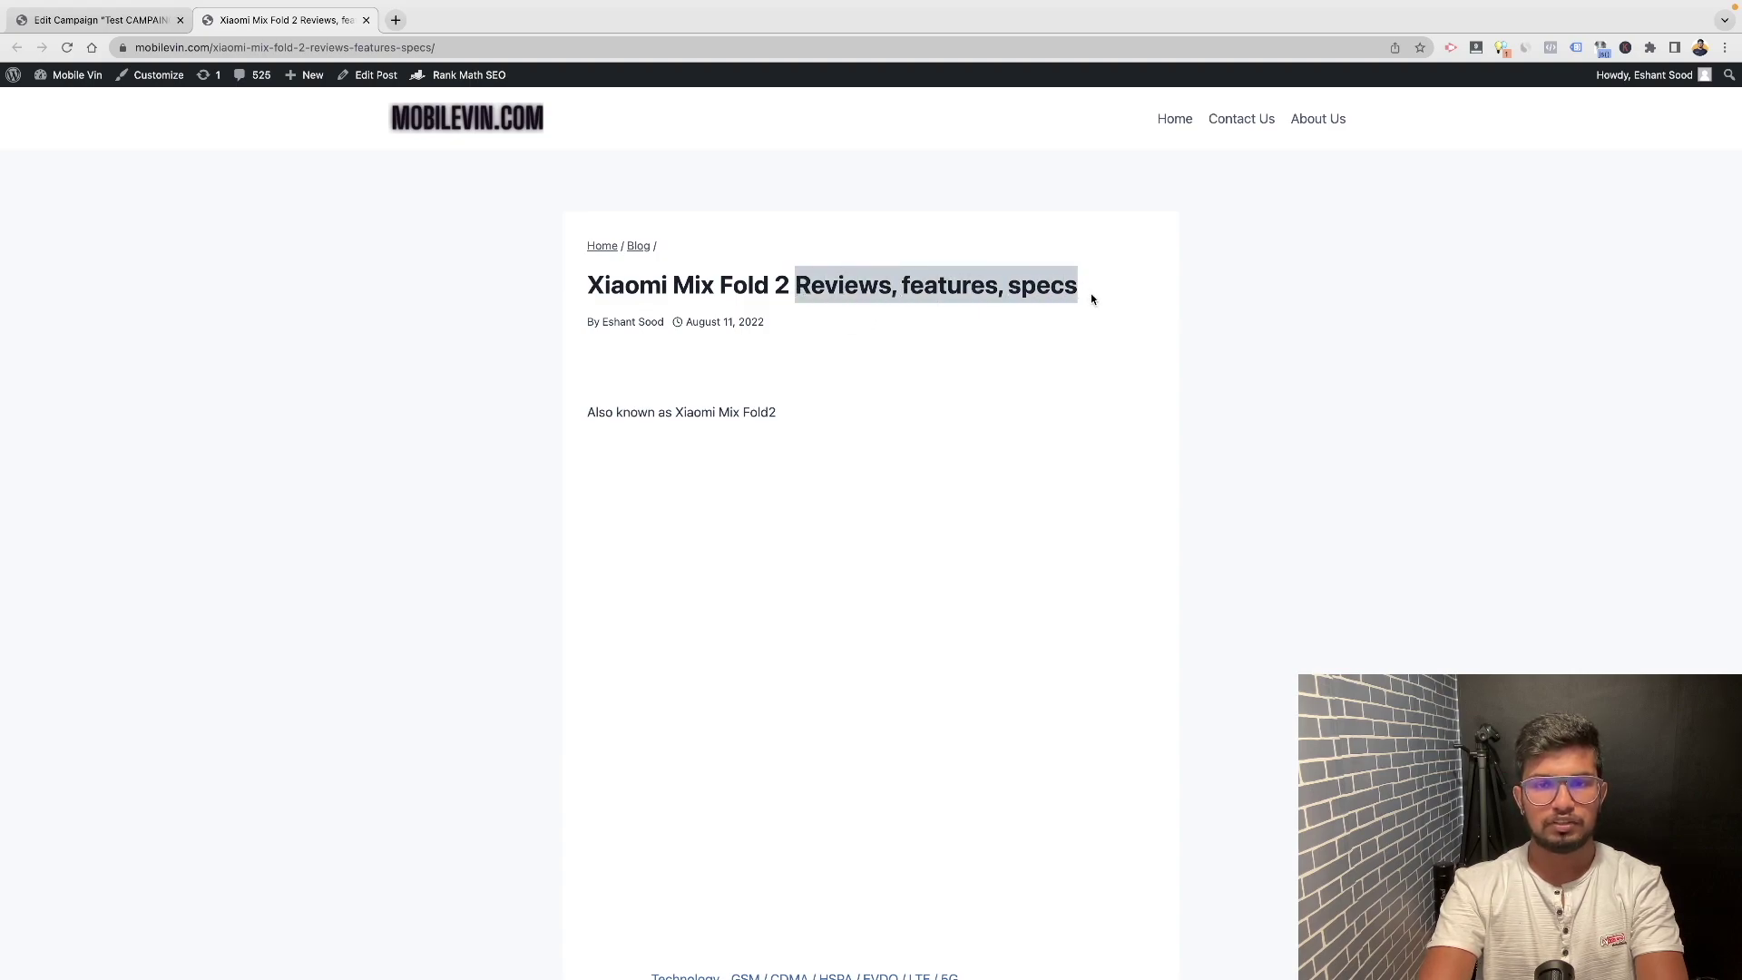
left_click(978, 324)
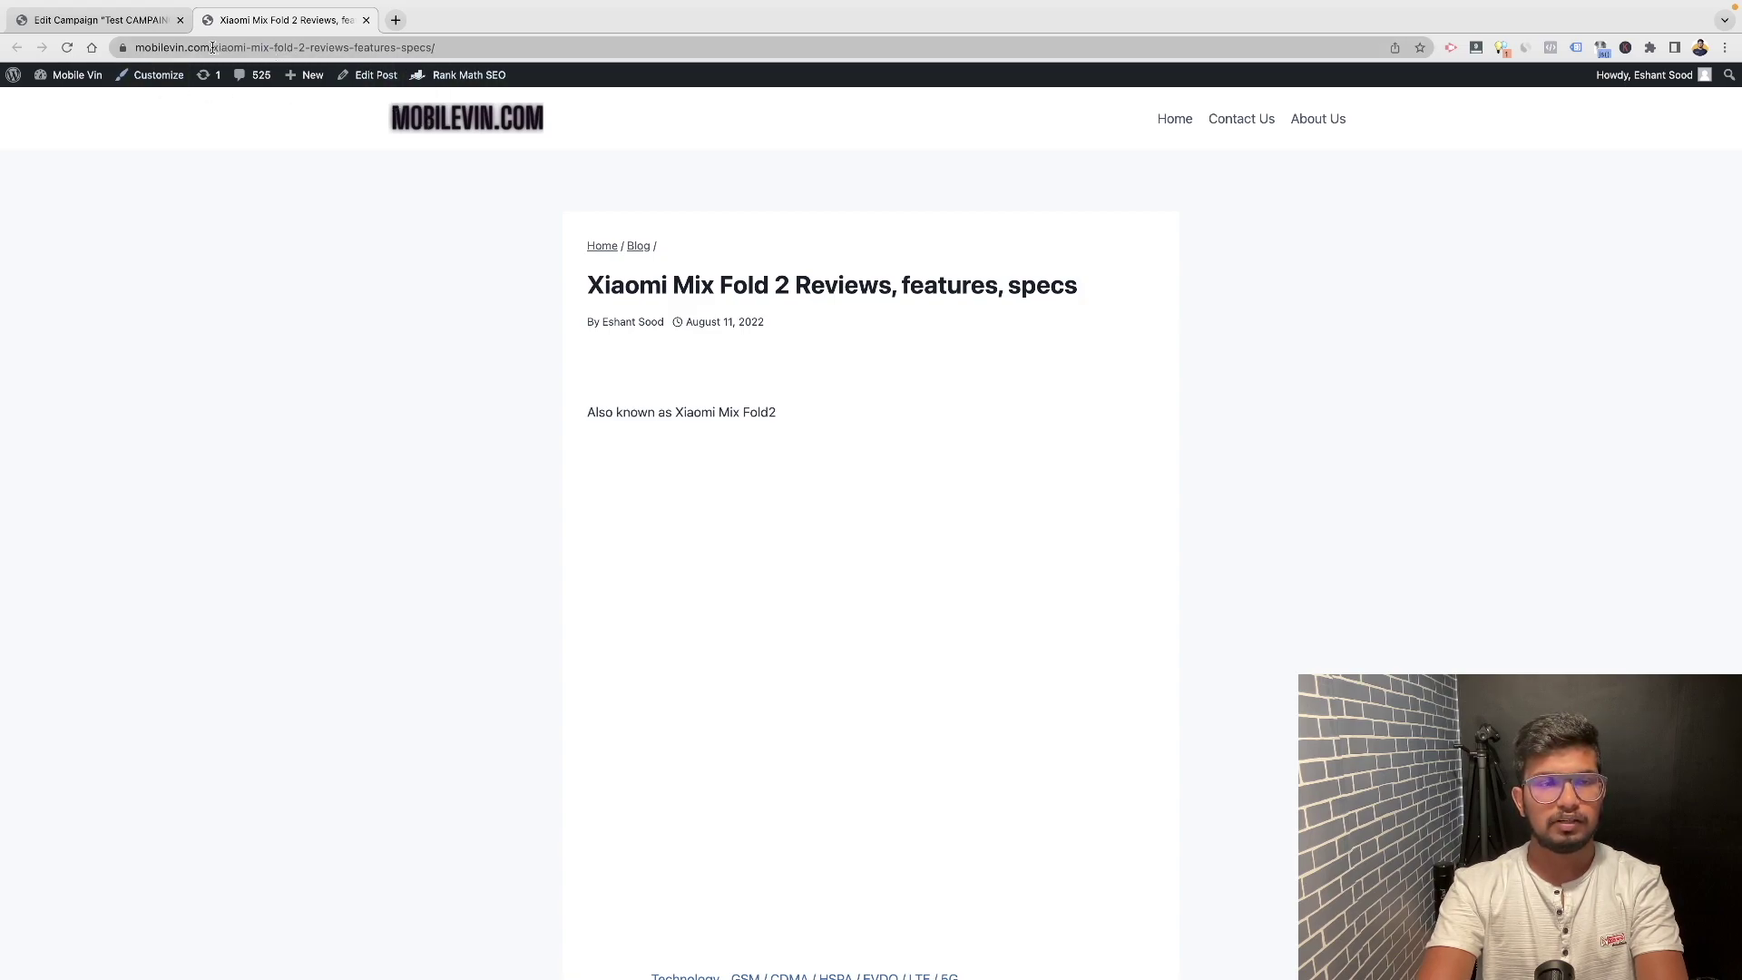
left_click_drag(212, 49, 859, 114)
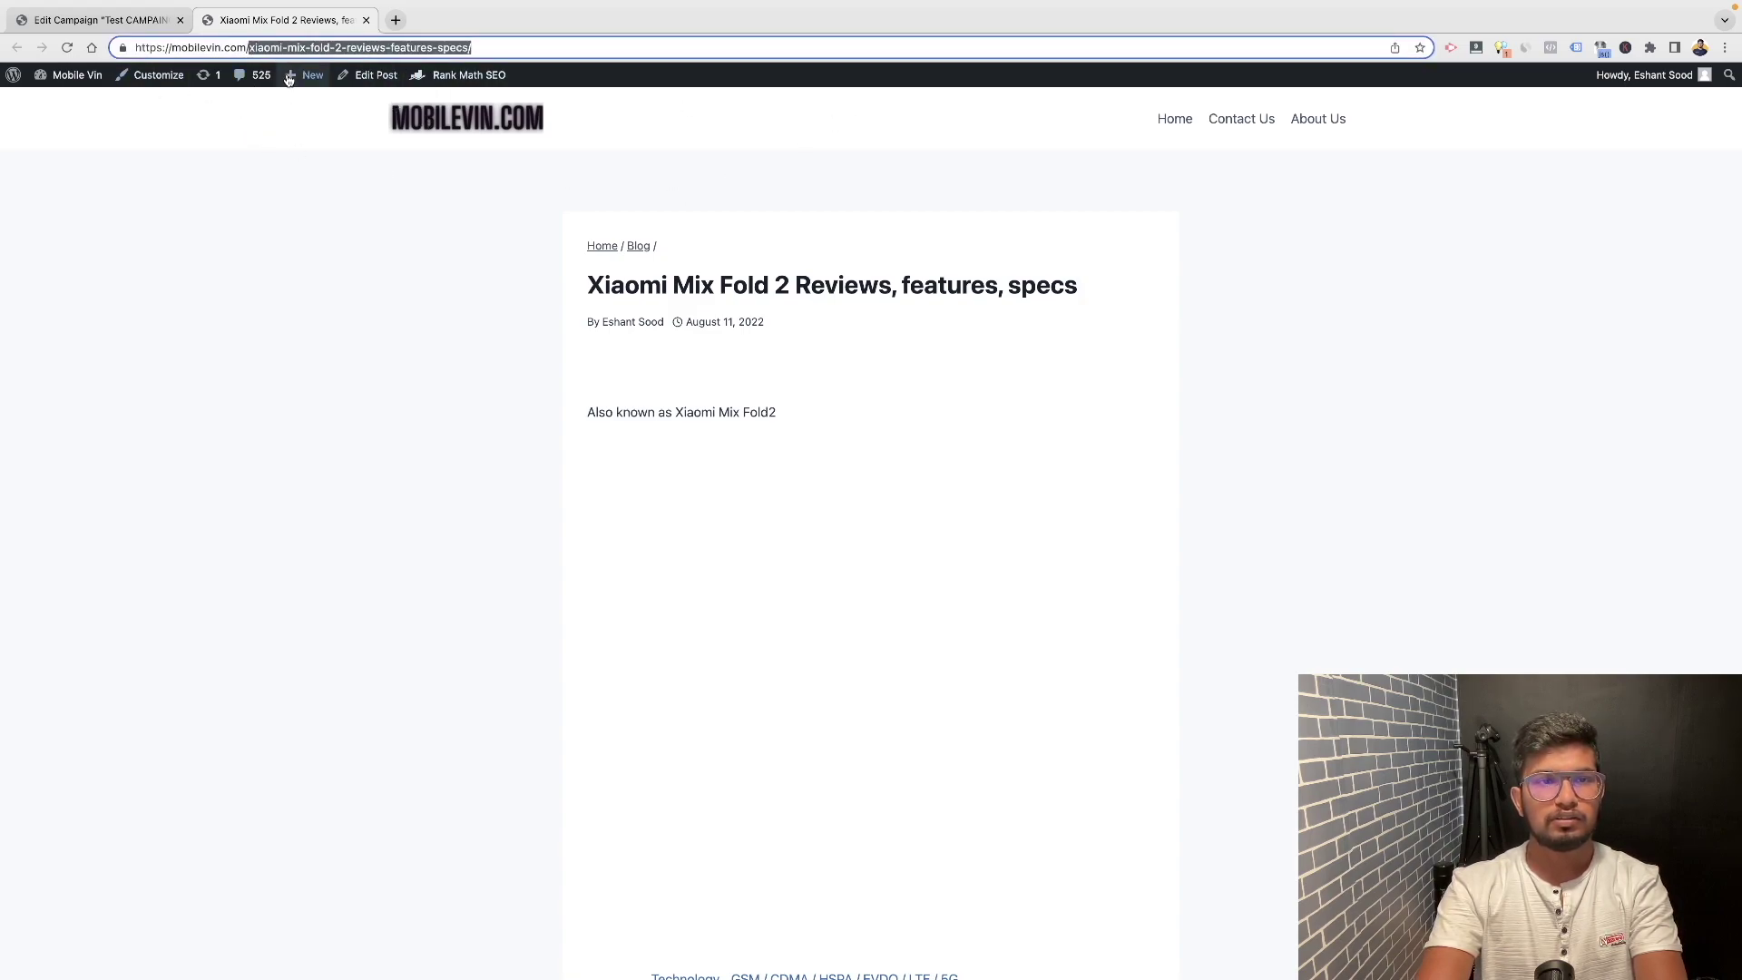
triple_click(691, 289)
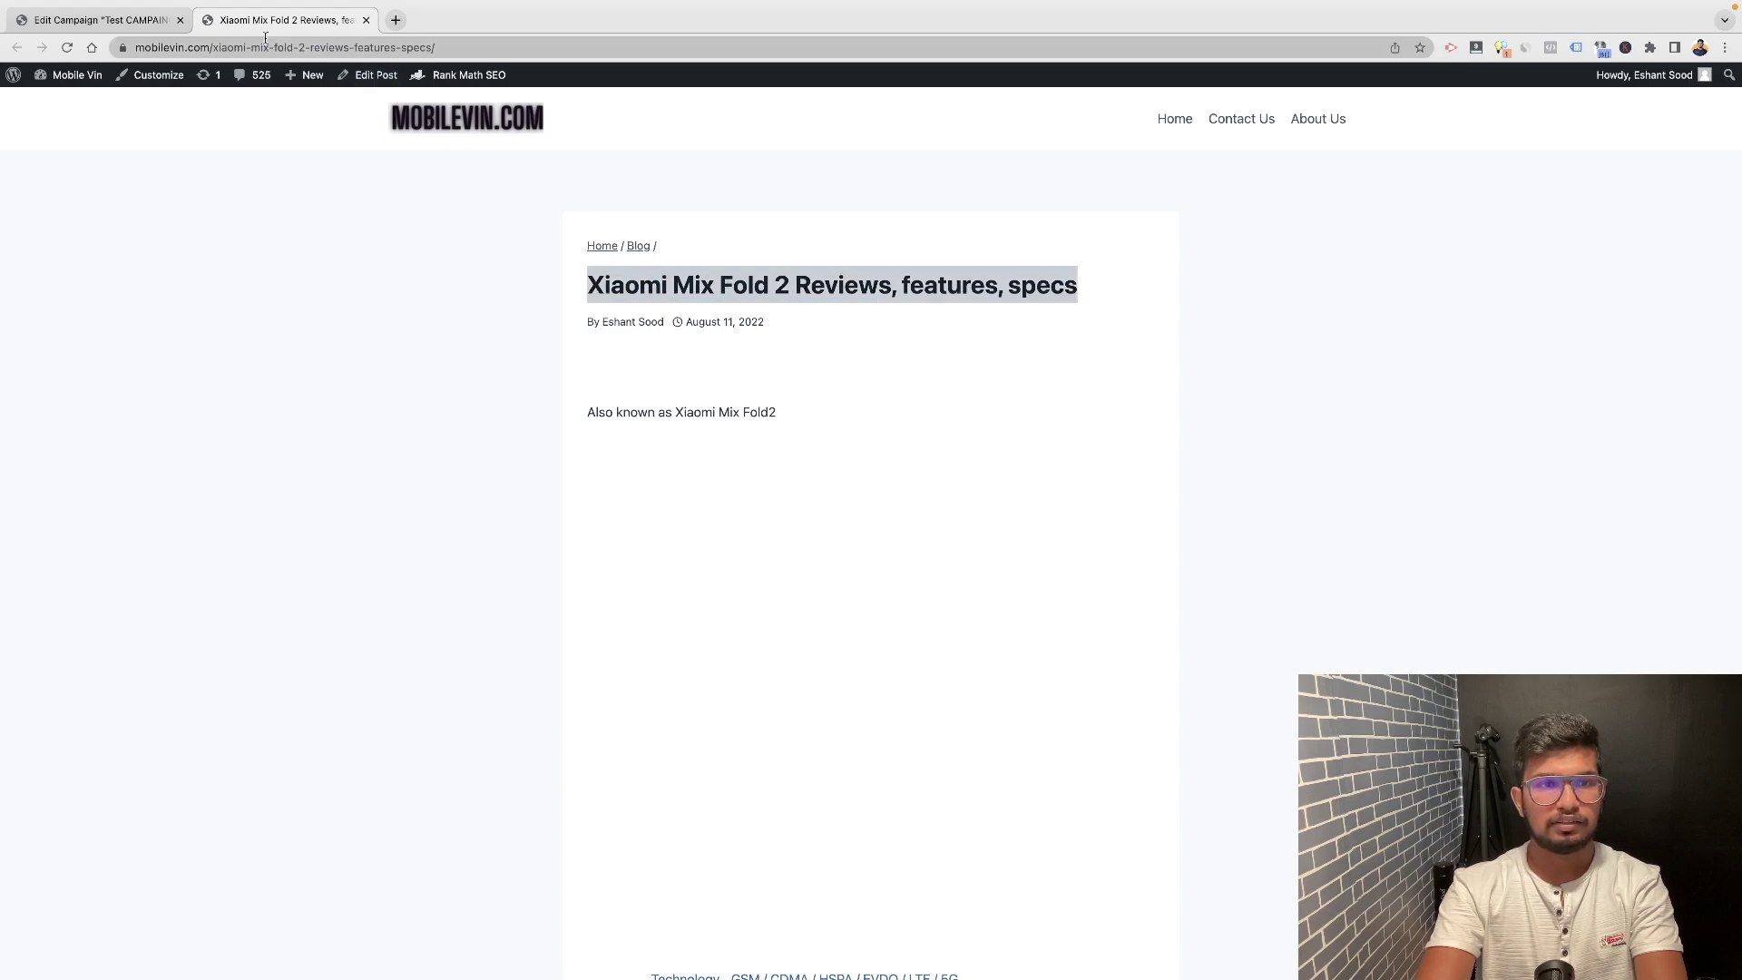
left_click(291, 165)
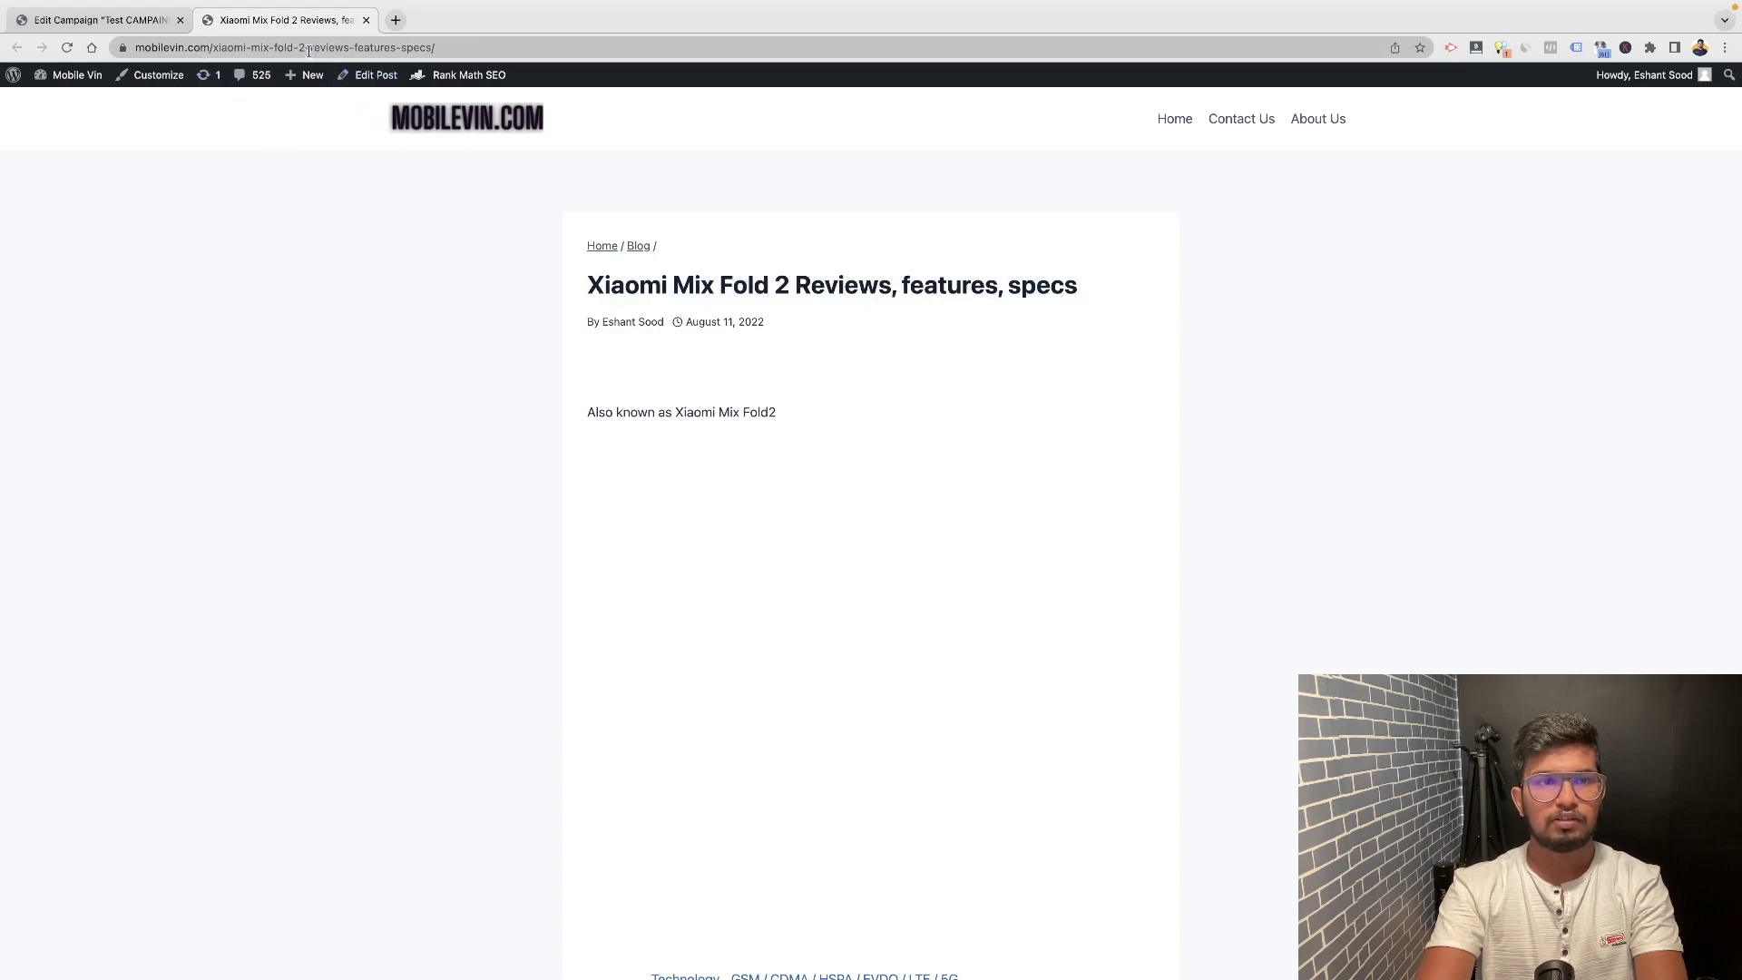
Load the post at the shortened address mobilevin.com/xiaomi-mix-fold-2
left_click_drag(305, 49, 967, 144)
key("BackSpace")
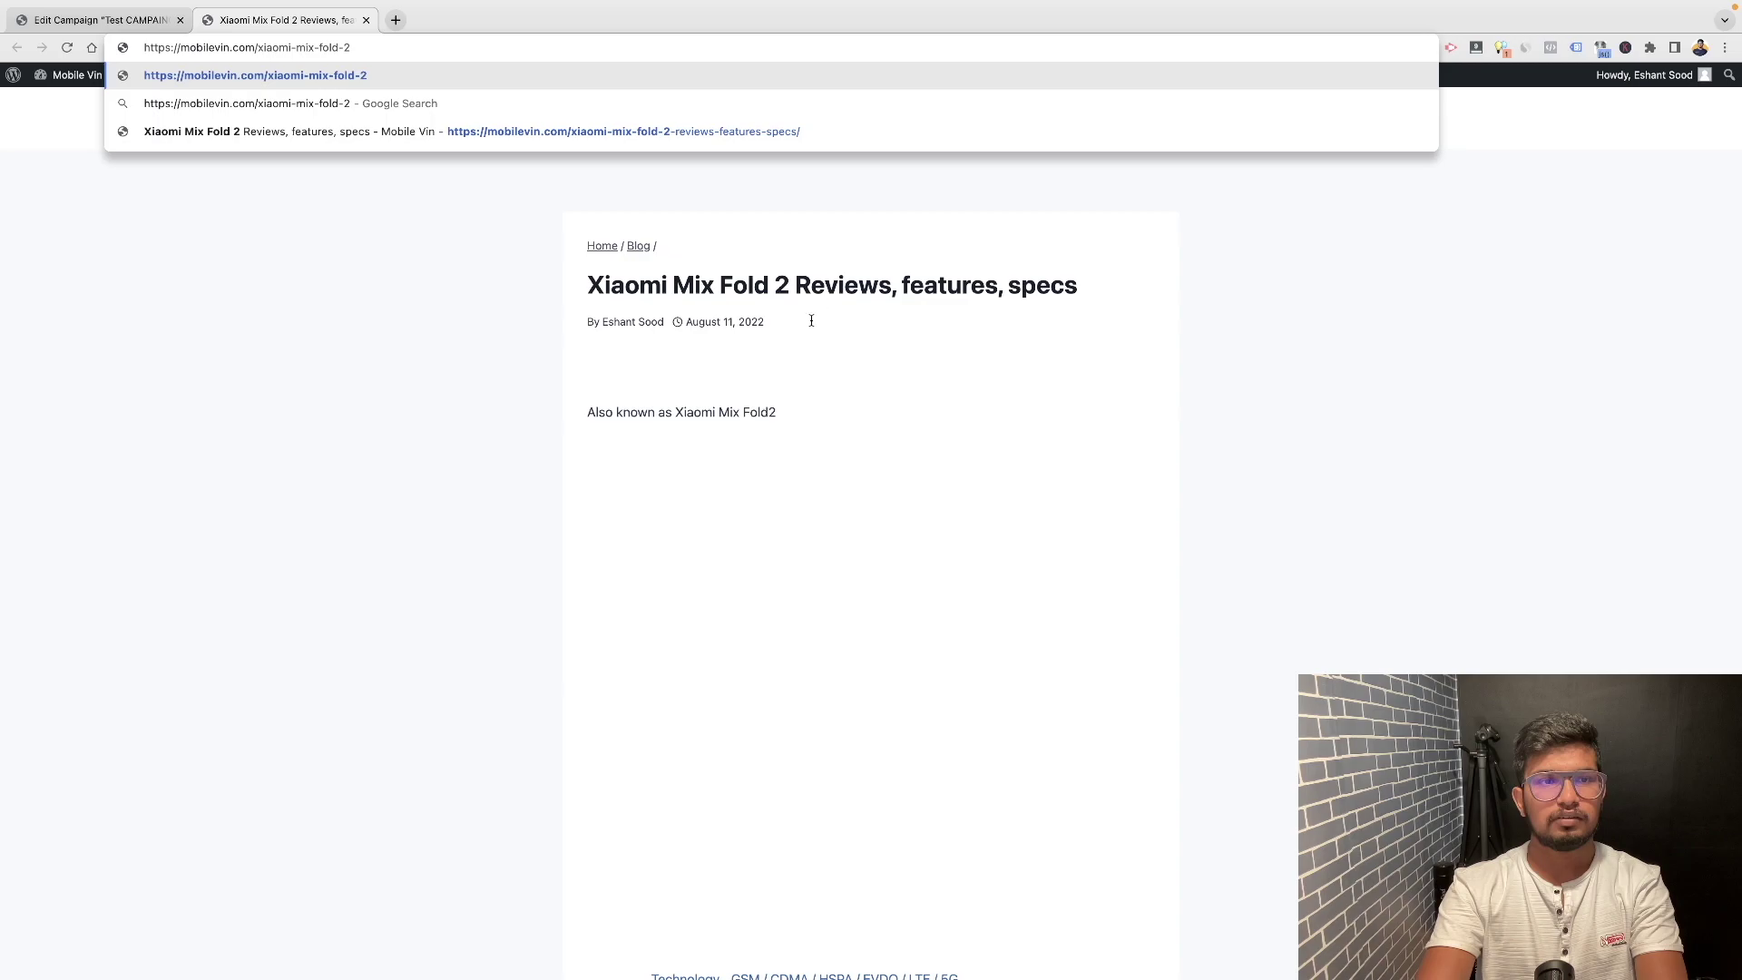
left_click(393, 351)
left_click(249, 46)
key("Return")
scroll(218, 400, "down", 5)
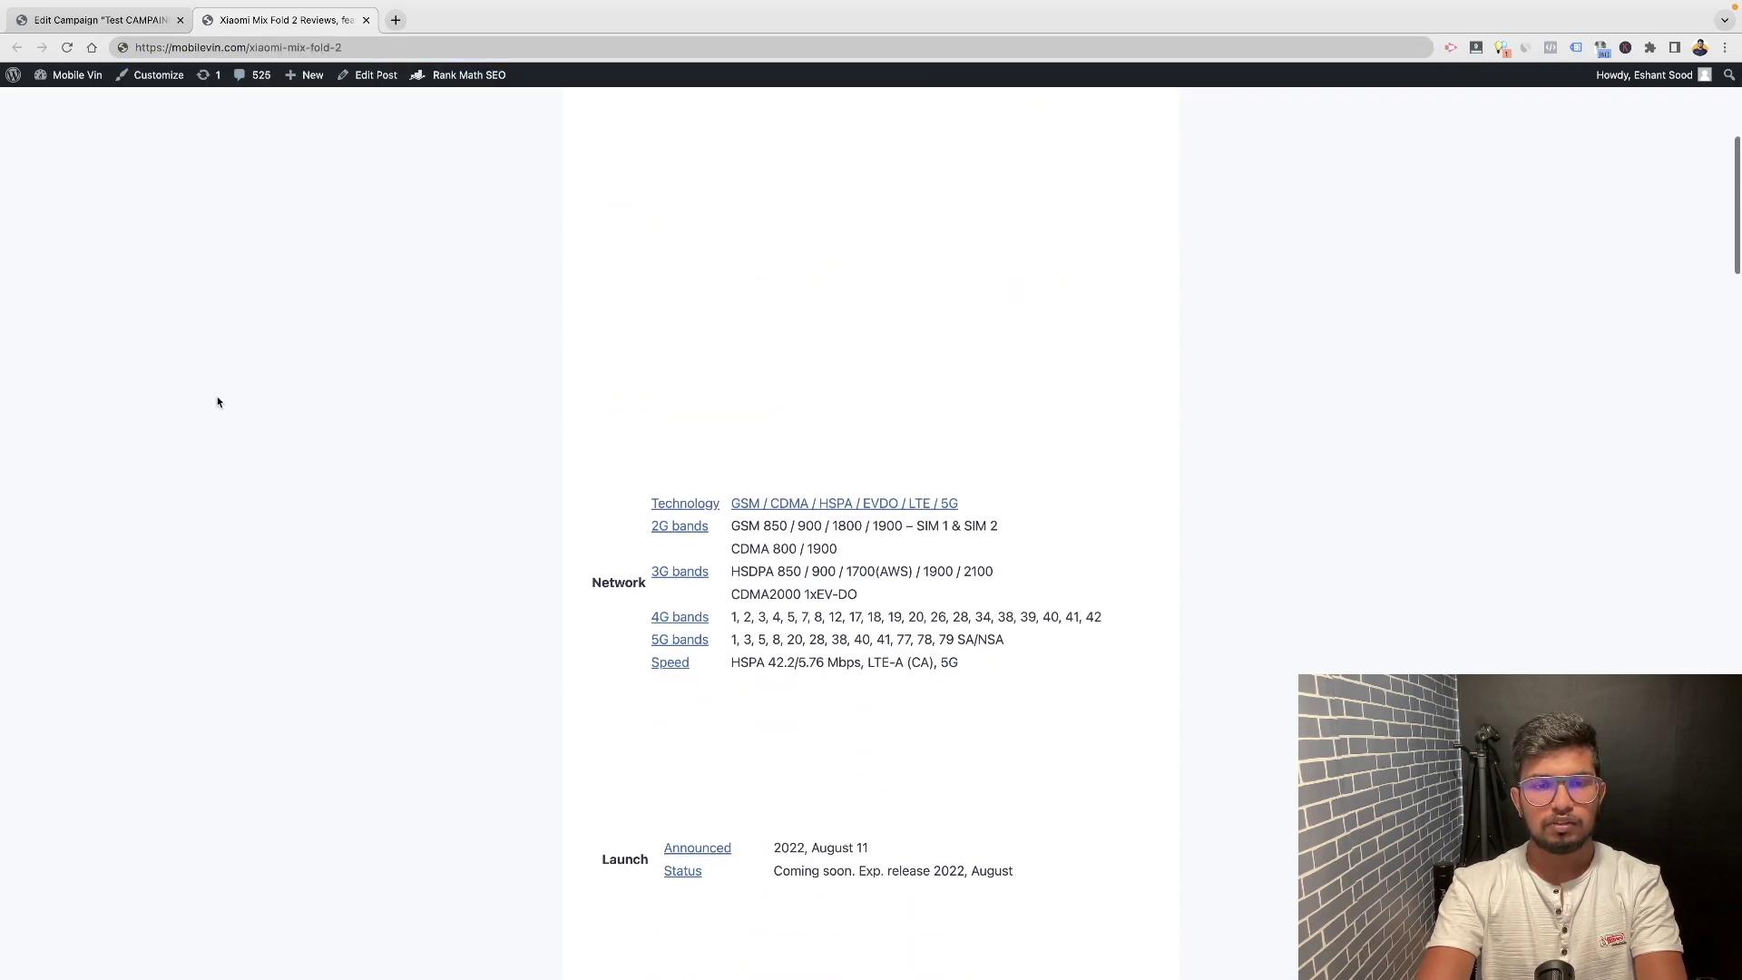
Copy the permalink snippet from the code editor
key("super+Tab")
key("super+Tab")
key("super+Tab")
key("super+Tab")
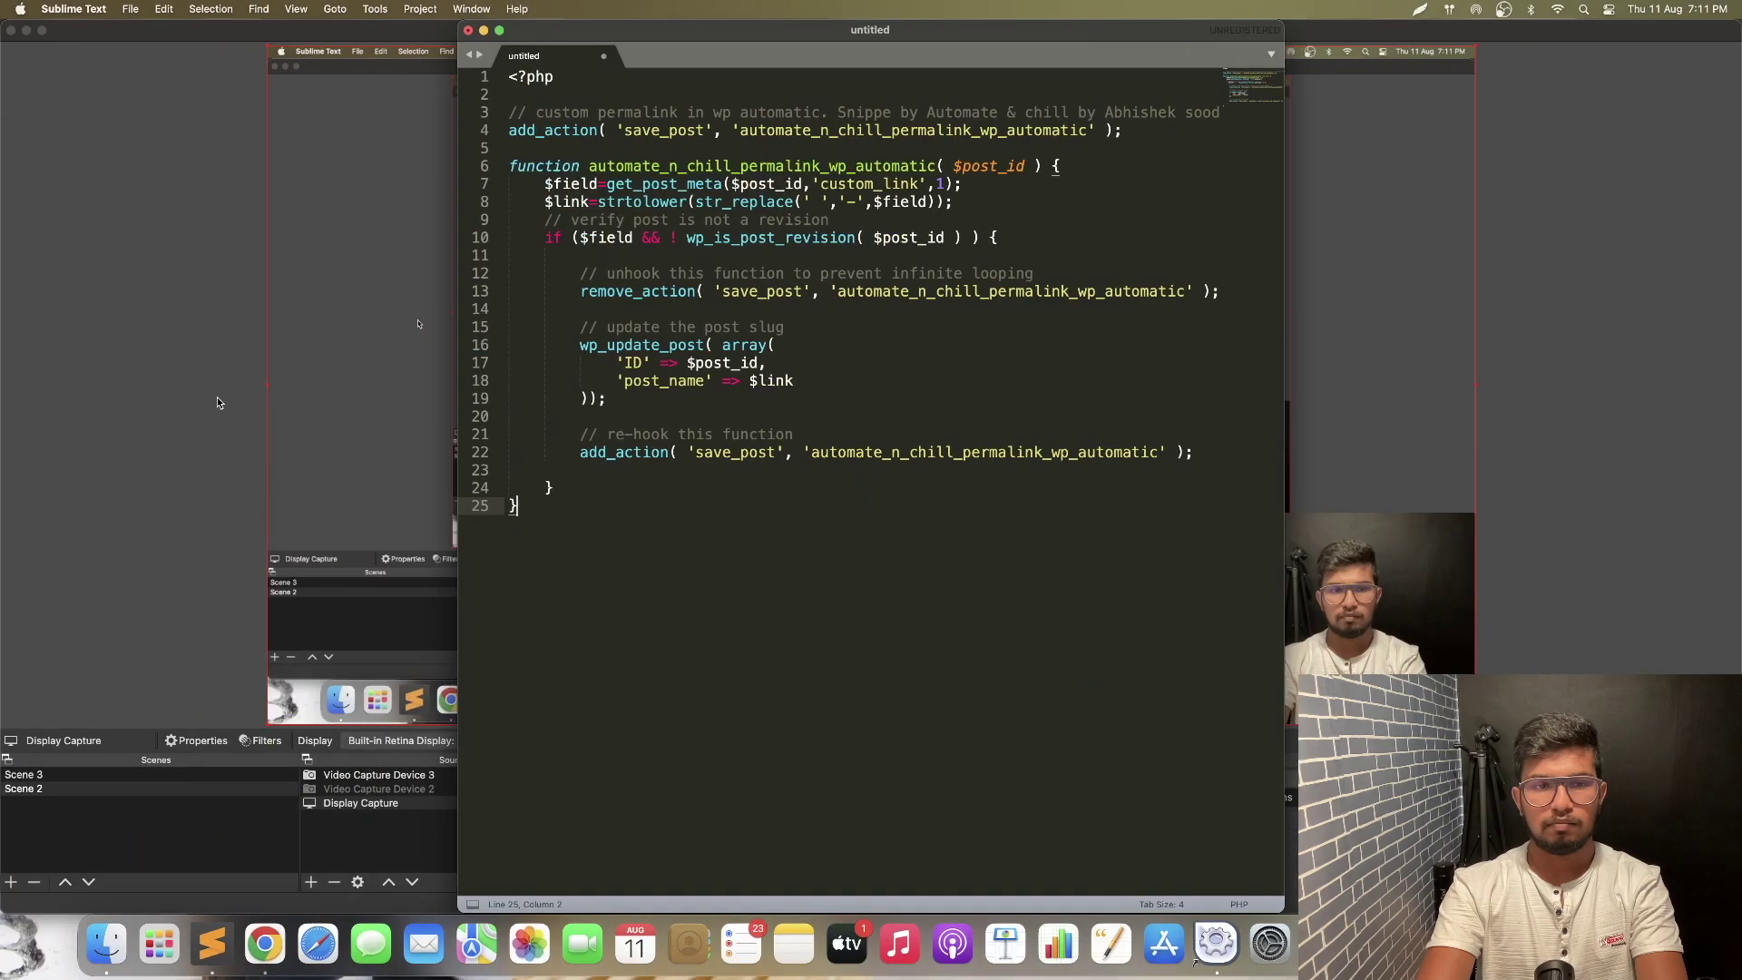
left_click_drag(562, 519, 490, 112)
key("super+Tab")
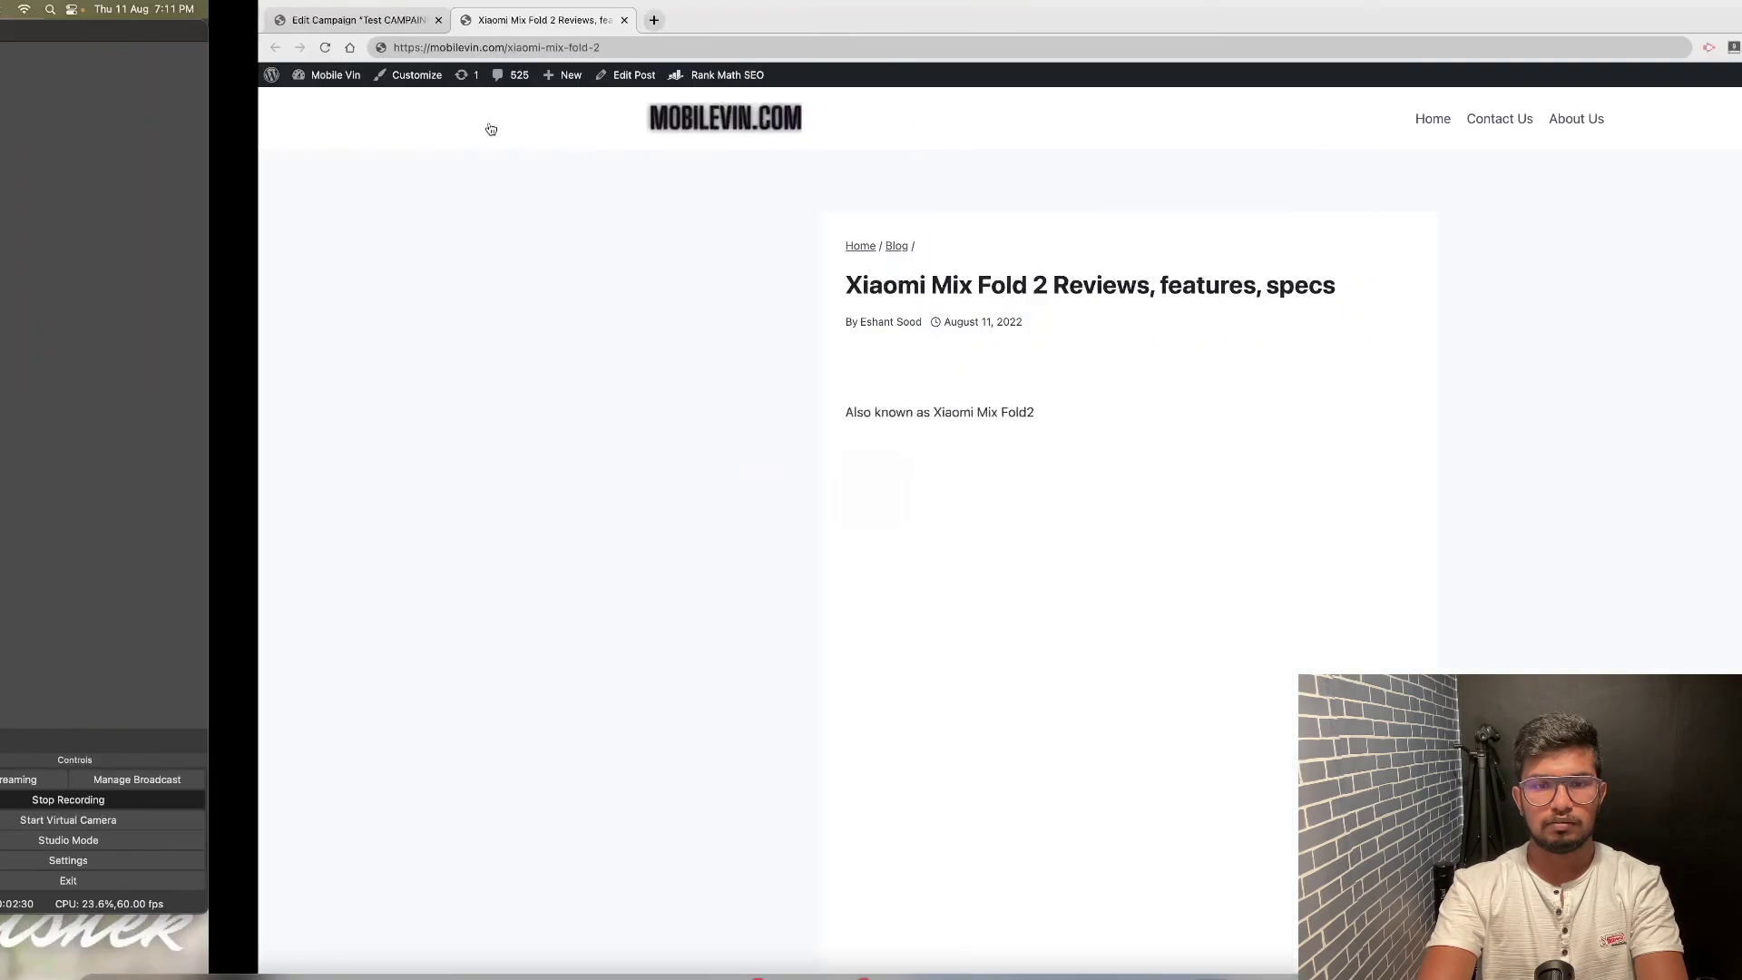
Paste the permalink snippet at the end of Kadence's functions.php and save it
left_click(40, 27)
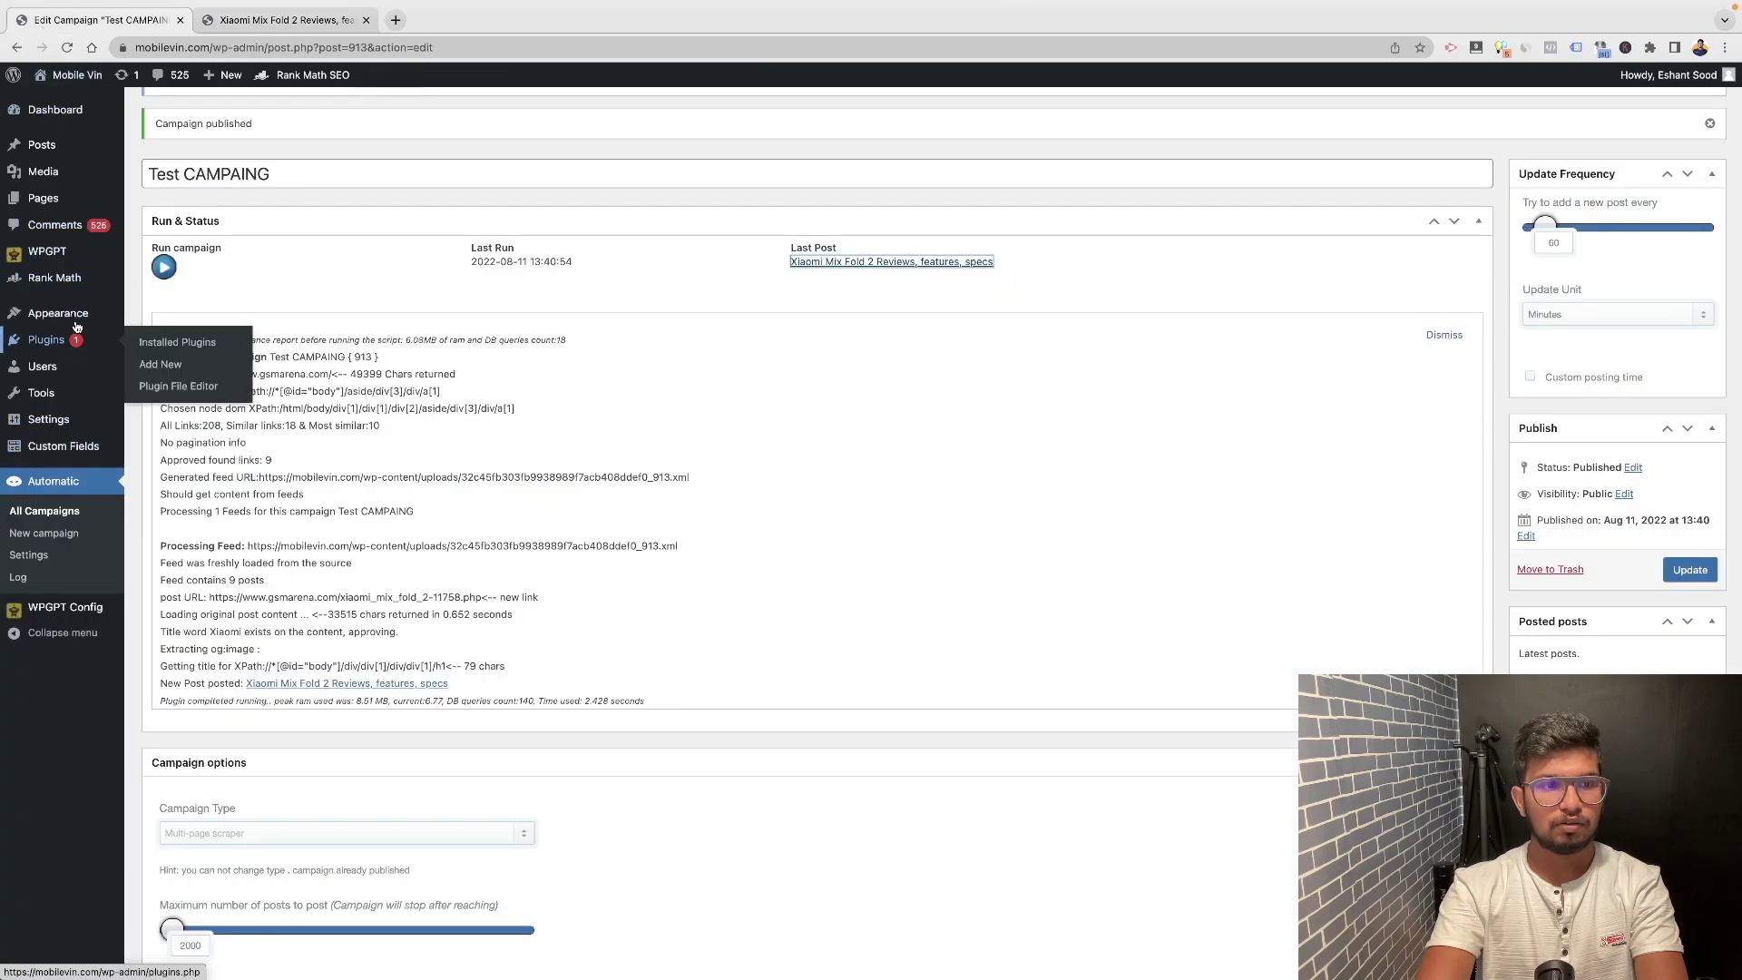
mouse_move(89, 324)
left_click(195, 448, "super")
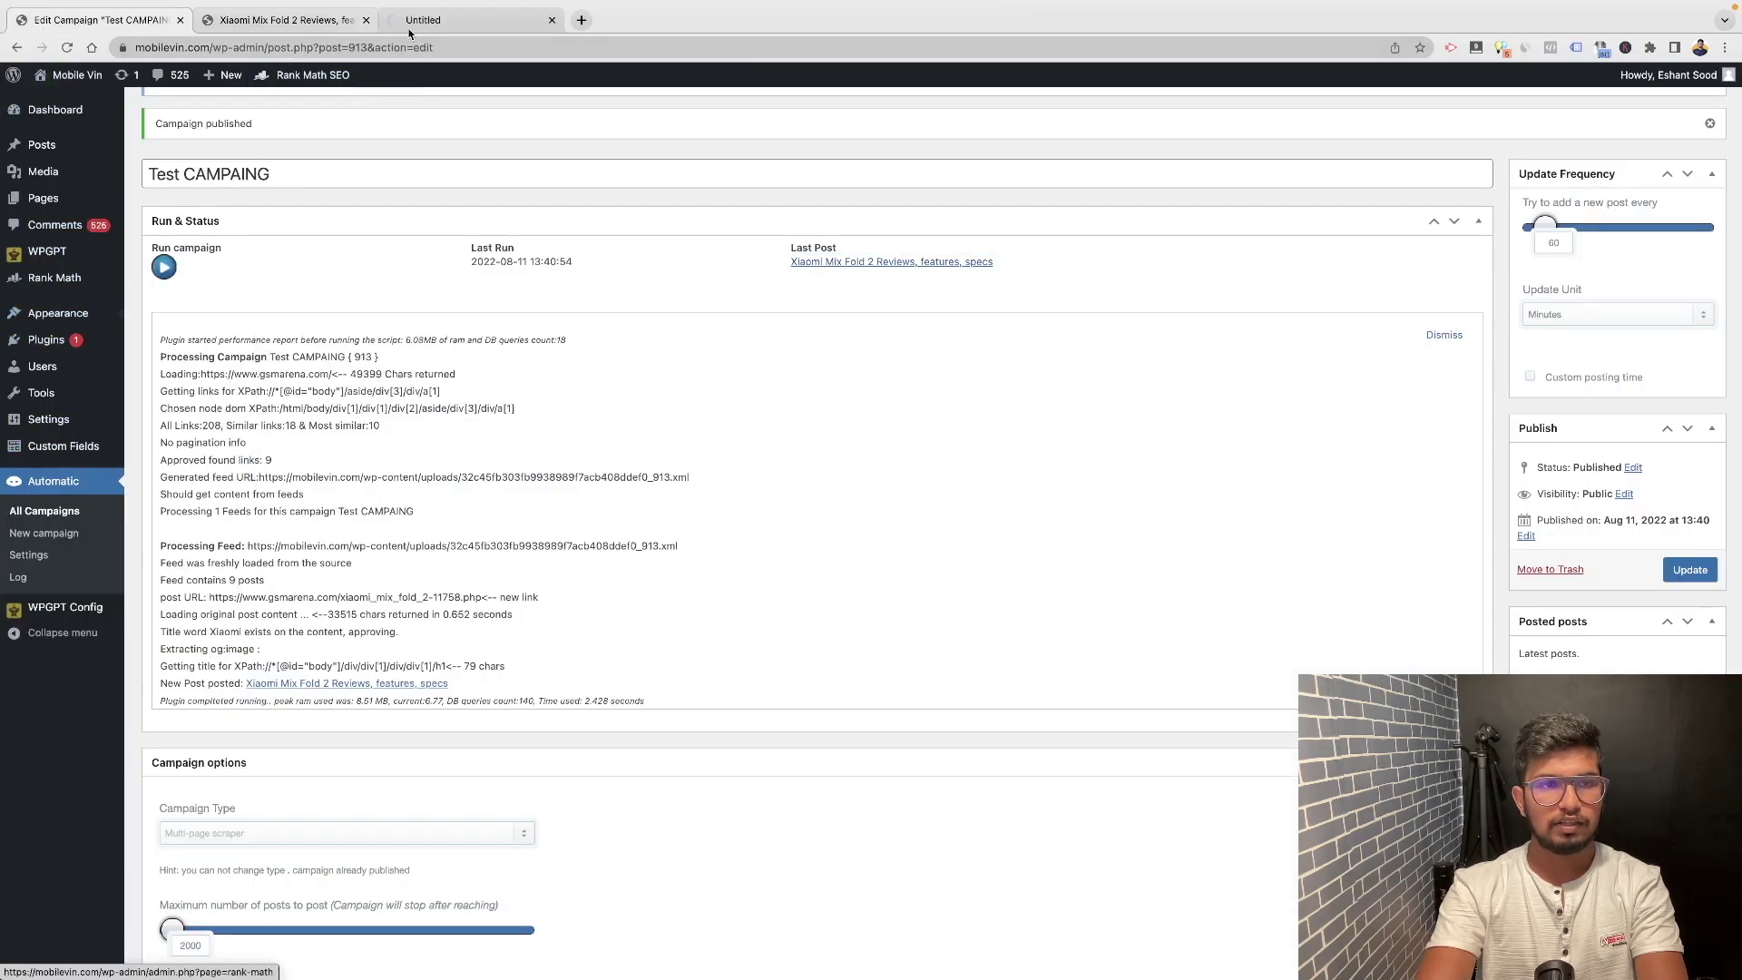
left_click(433, 25)
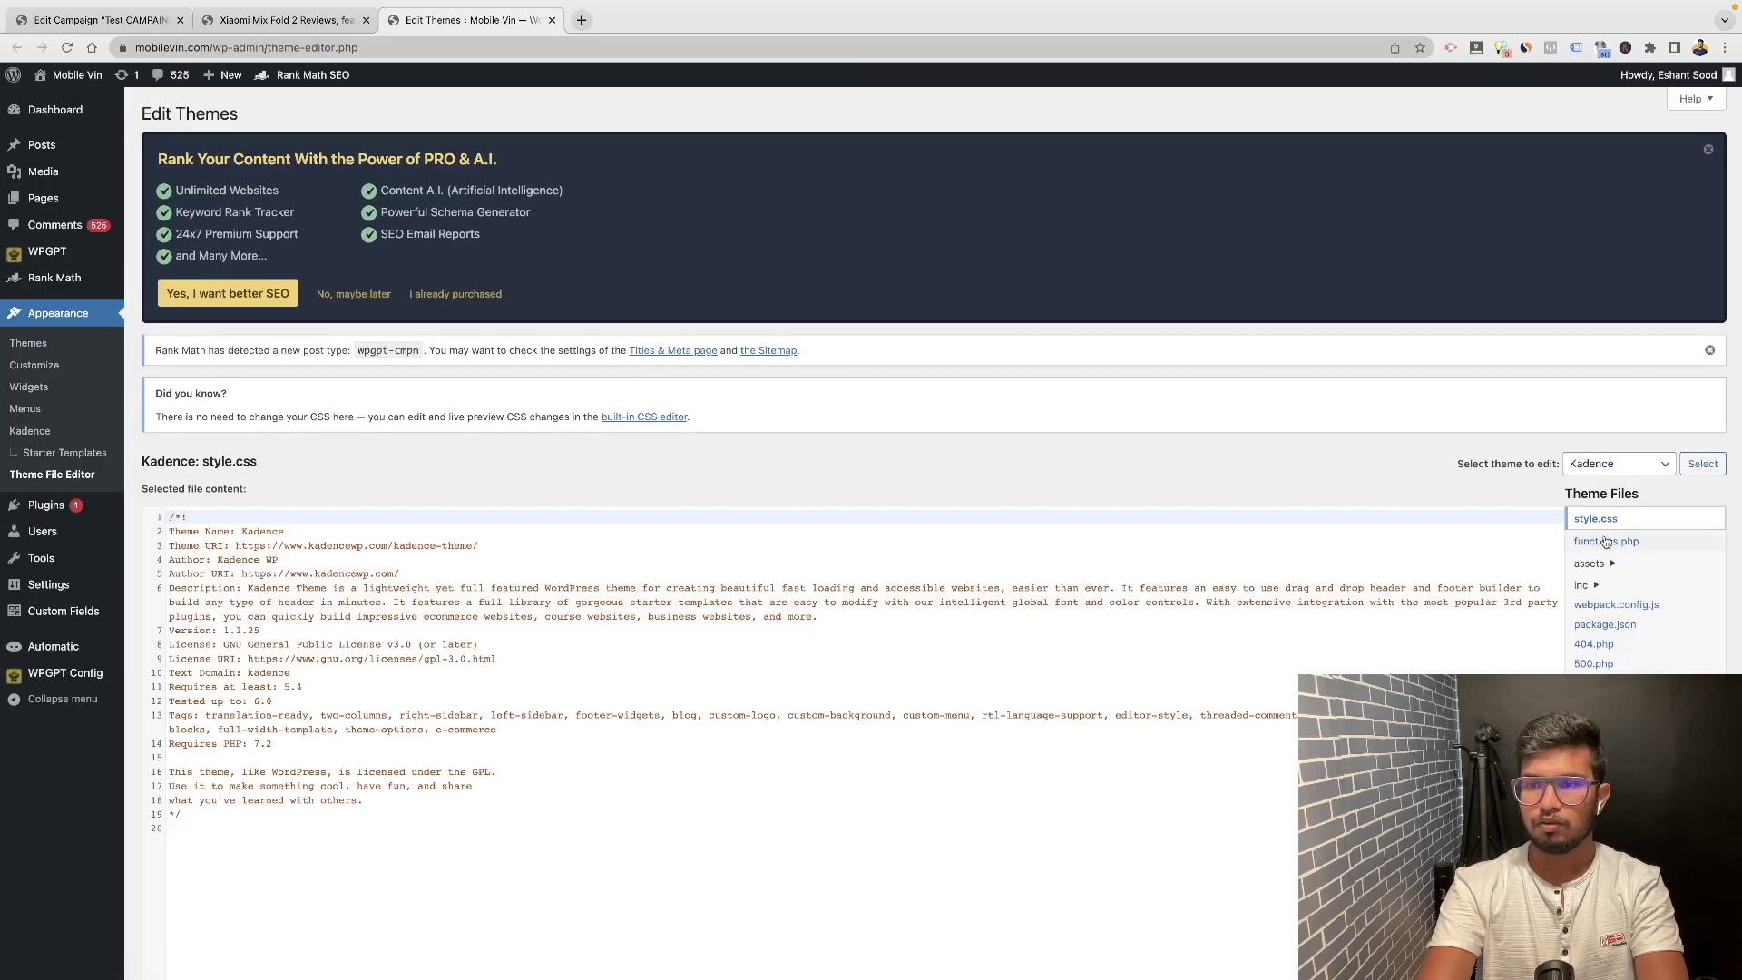
left_click(1606, 542)
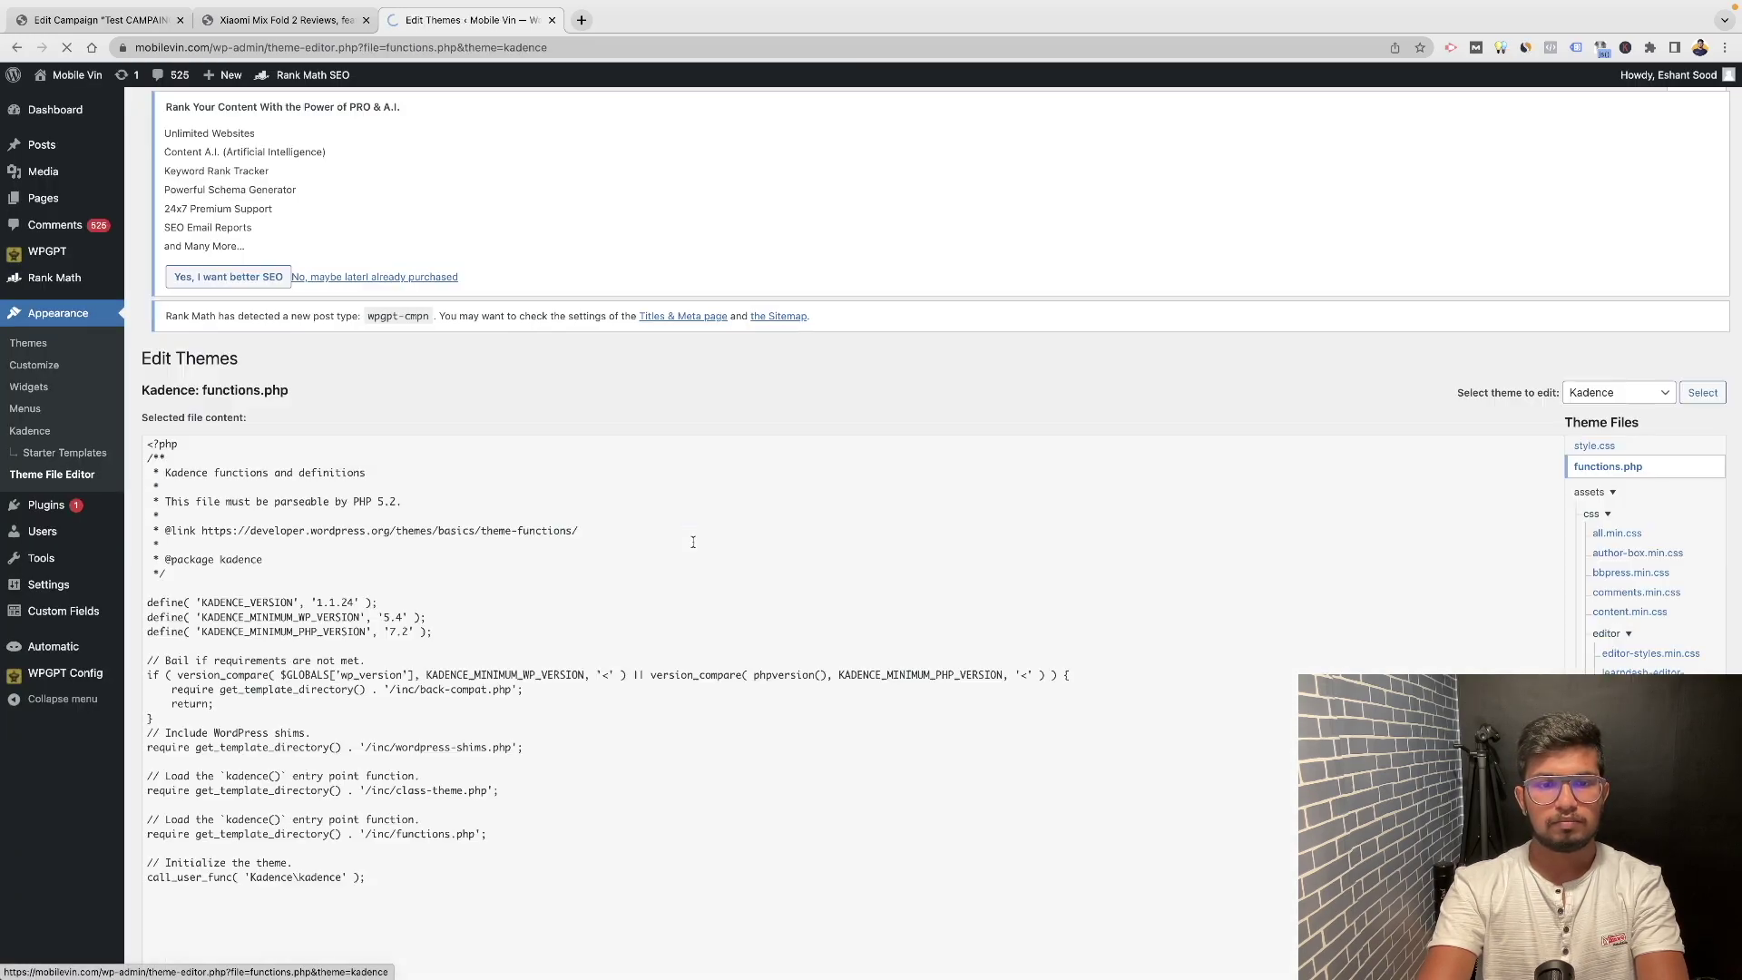
scroll(693, 541, "down", 4)
left_click(586, 643)
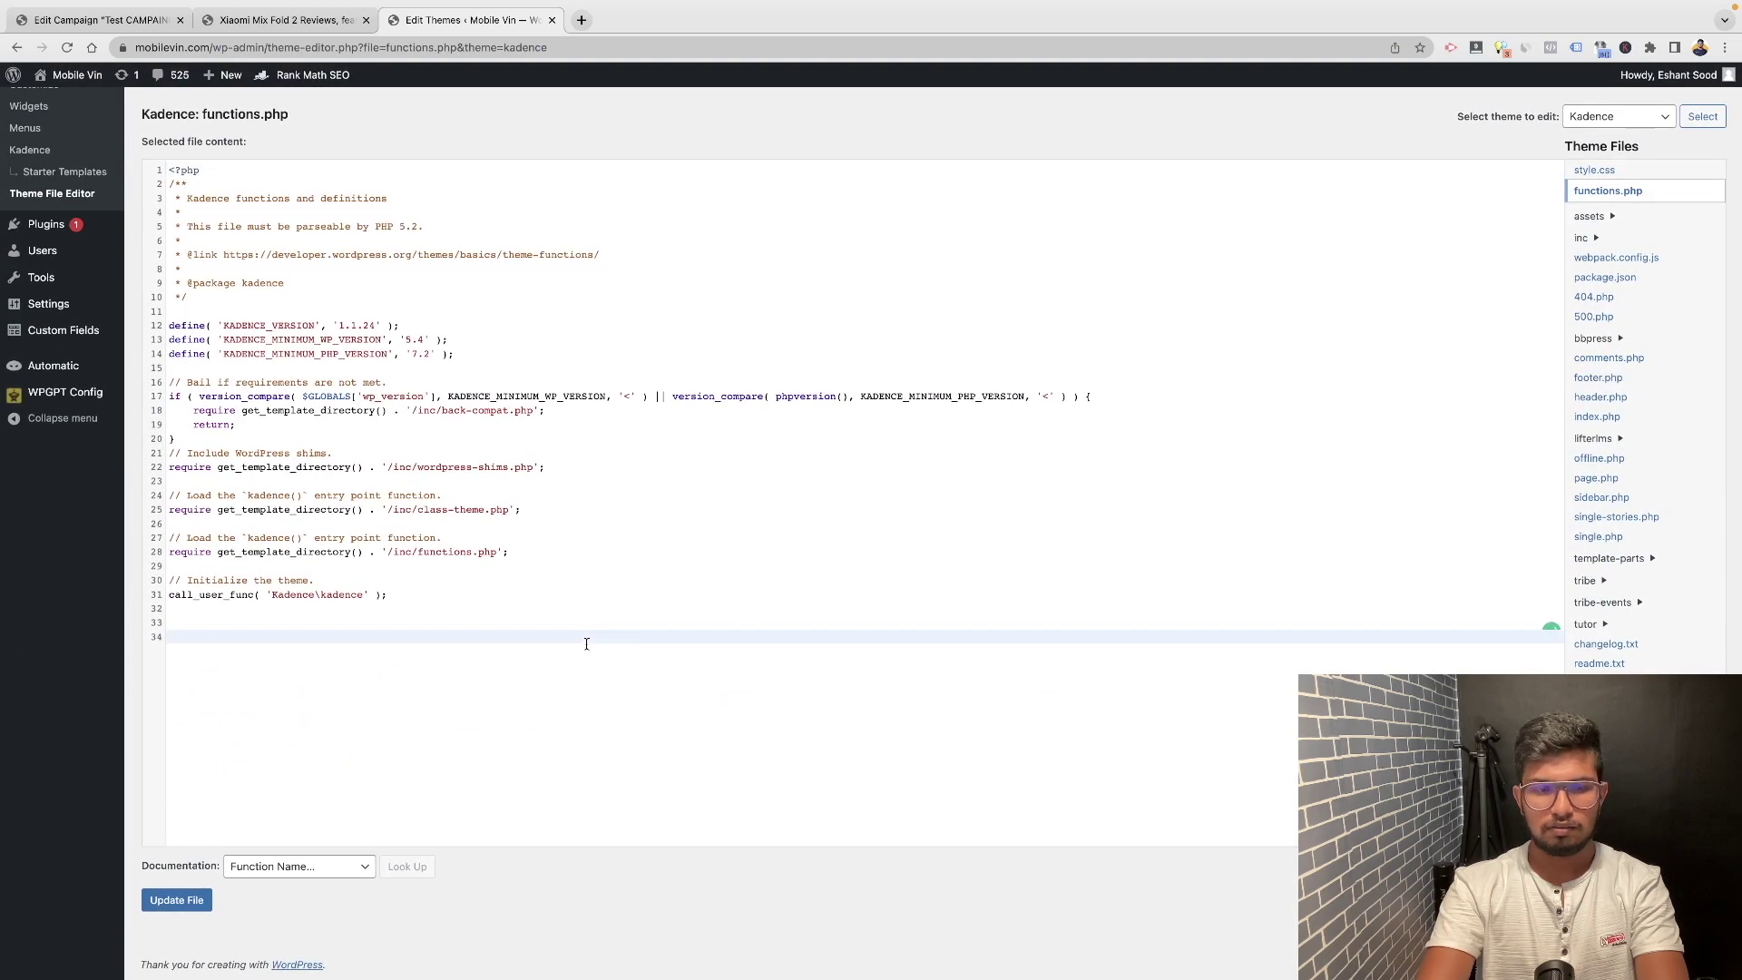
type("// custom permalink in wp automatic. Snippe by Automate & chill by Abhishek sood add_action( 'save_post', 'automate_n_chill_permalink_wp_automatic' );  function automate_n_chill_permalink_wp_automatic( $post_id ) { \t$field=get_post_meta($post_id,'custom_link',1); \t$link=strtolower(str_replace(' ','-',$field)); \t// verify post is not a revision \tif ($field && ! wp_is_post_revision( $post_id ) ) {  \t\t// unhook this function to prevent infinite looping \t\tremove_action( 'save_post', 'automate_n_chill_permalink_wp_automatic' );  \t\t// update the post slug \t\twp_update_post( array( \t\t\t'ID' => $post_id, \t\t\t'post_name' => $link \t\t));  \t\t// re-hook this function \t\tadd_action( 'save_post', 'automate_n_chill_permalink_wp_automatic' );  \t} }")
left_click(176, 901)
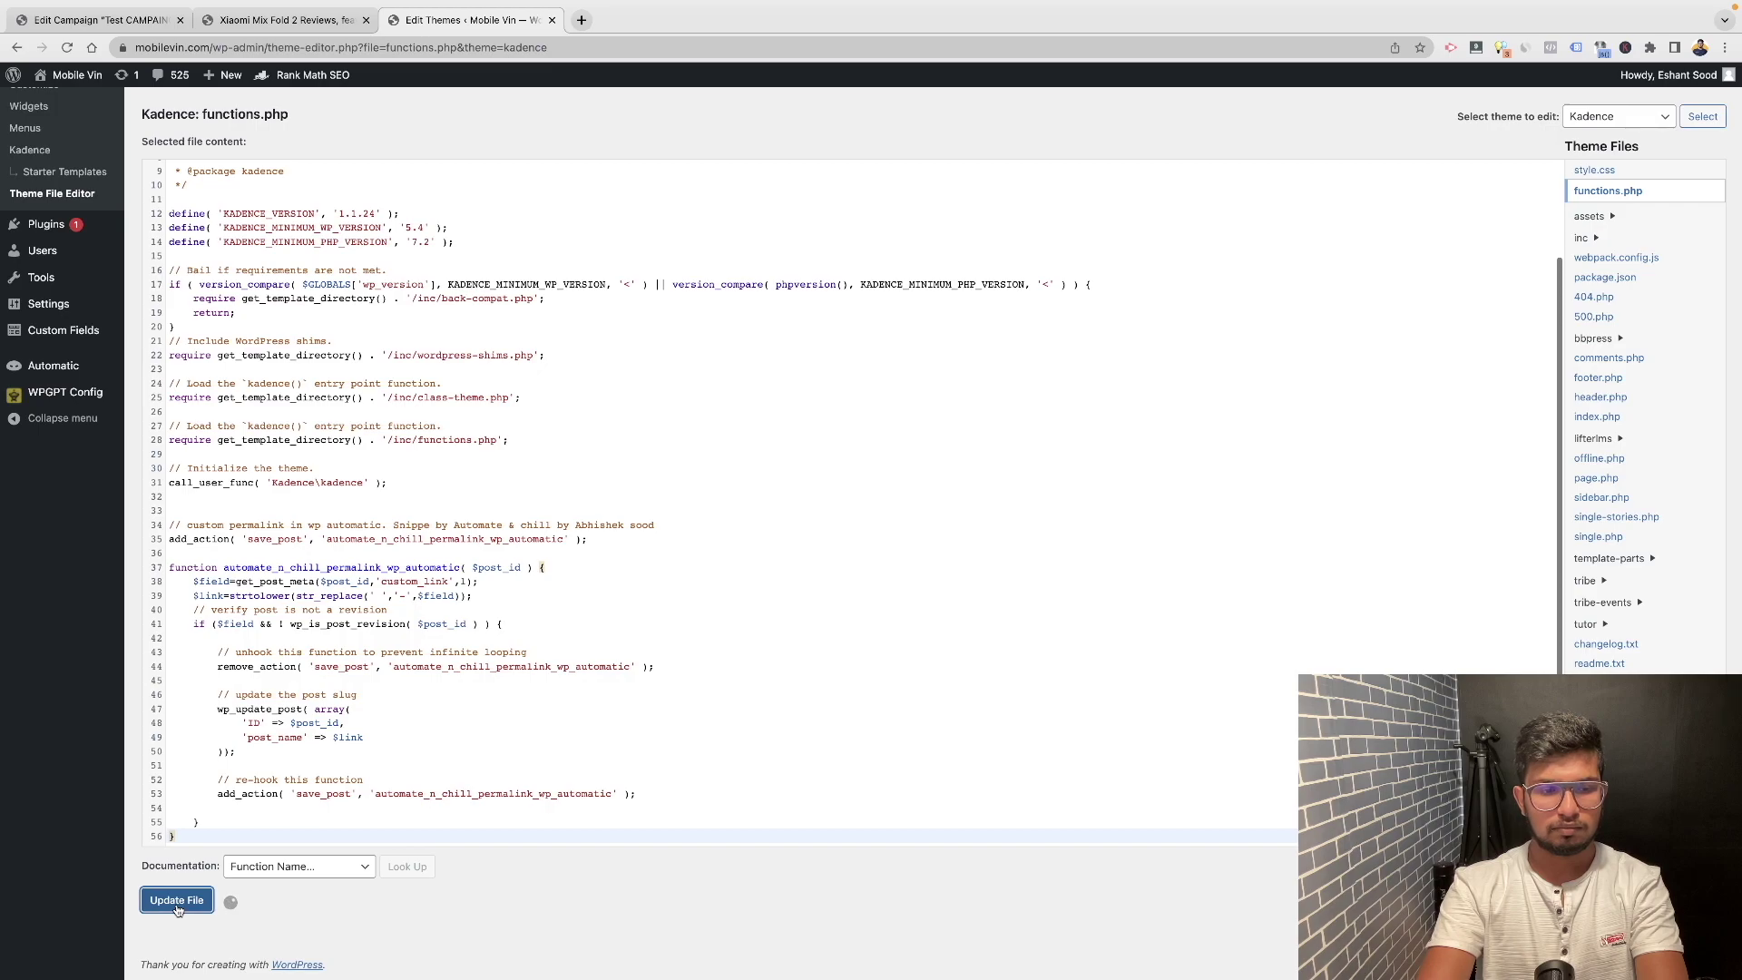
Review the snippet's save_post hook and custom_link field lines, then return to the campaign
scroll(350, 674, "up", 5)
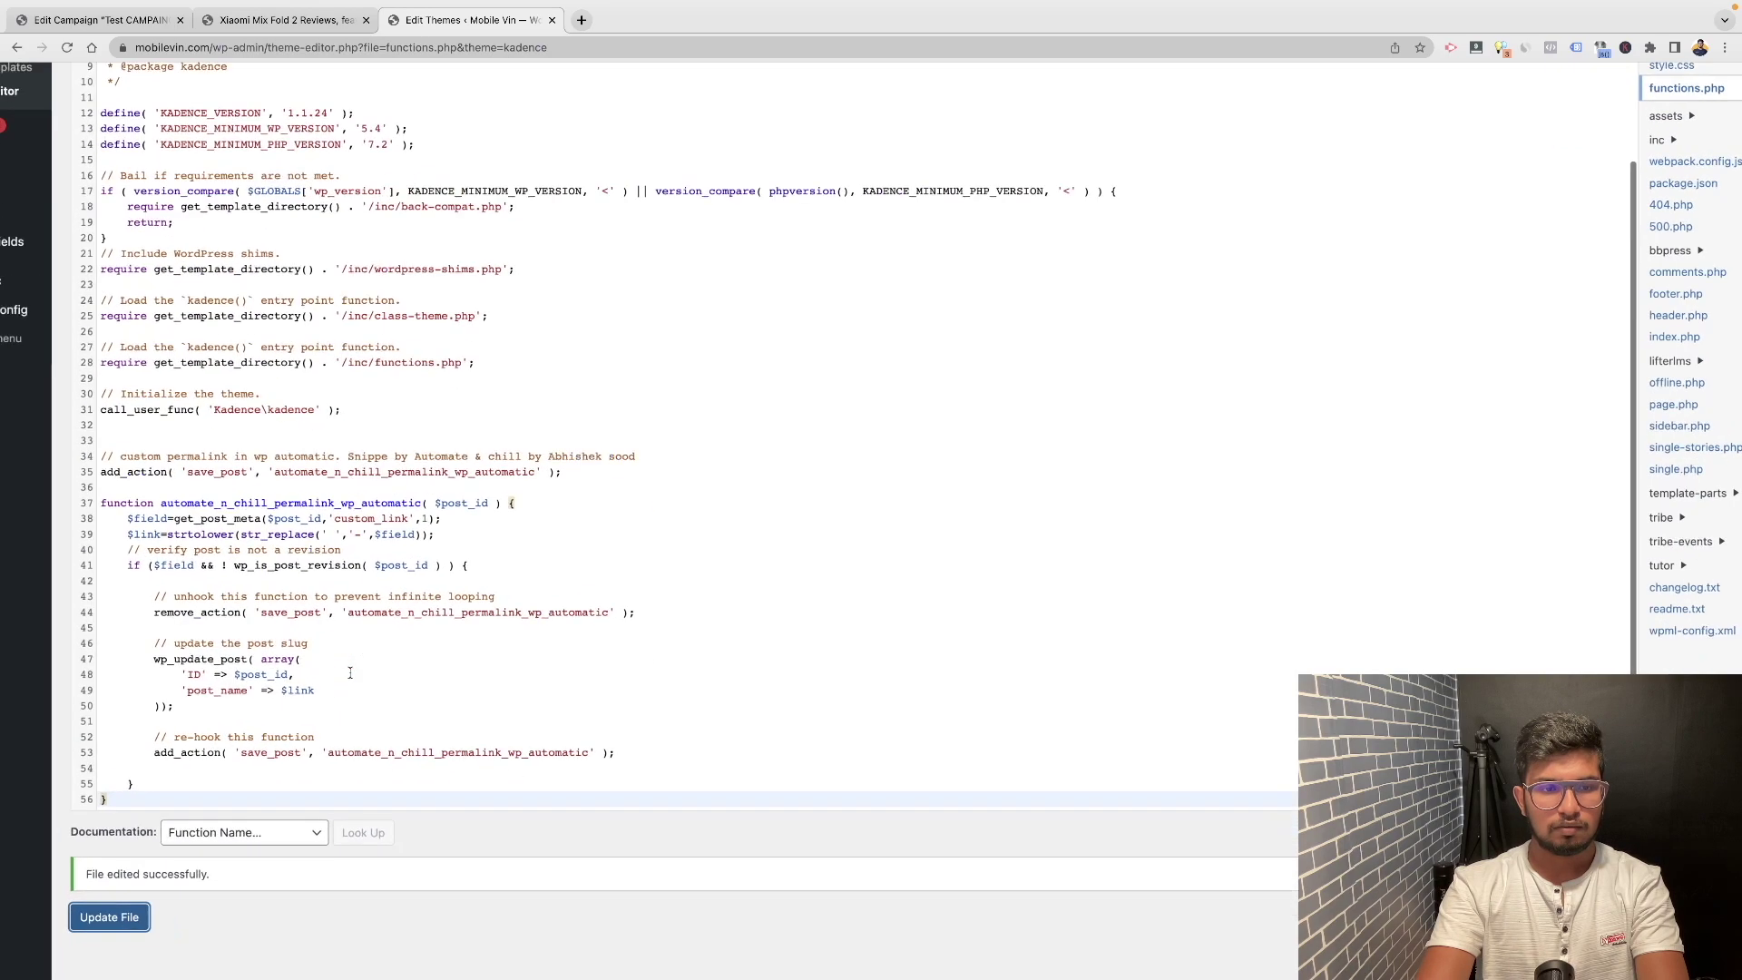
left_click_drag(128, 429, 519, 433)
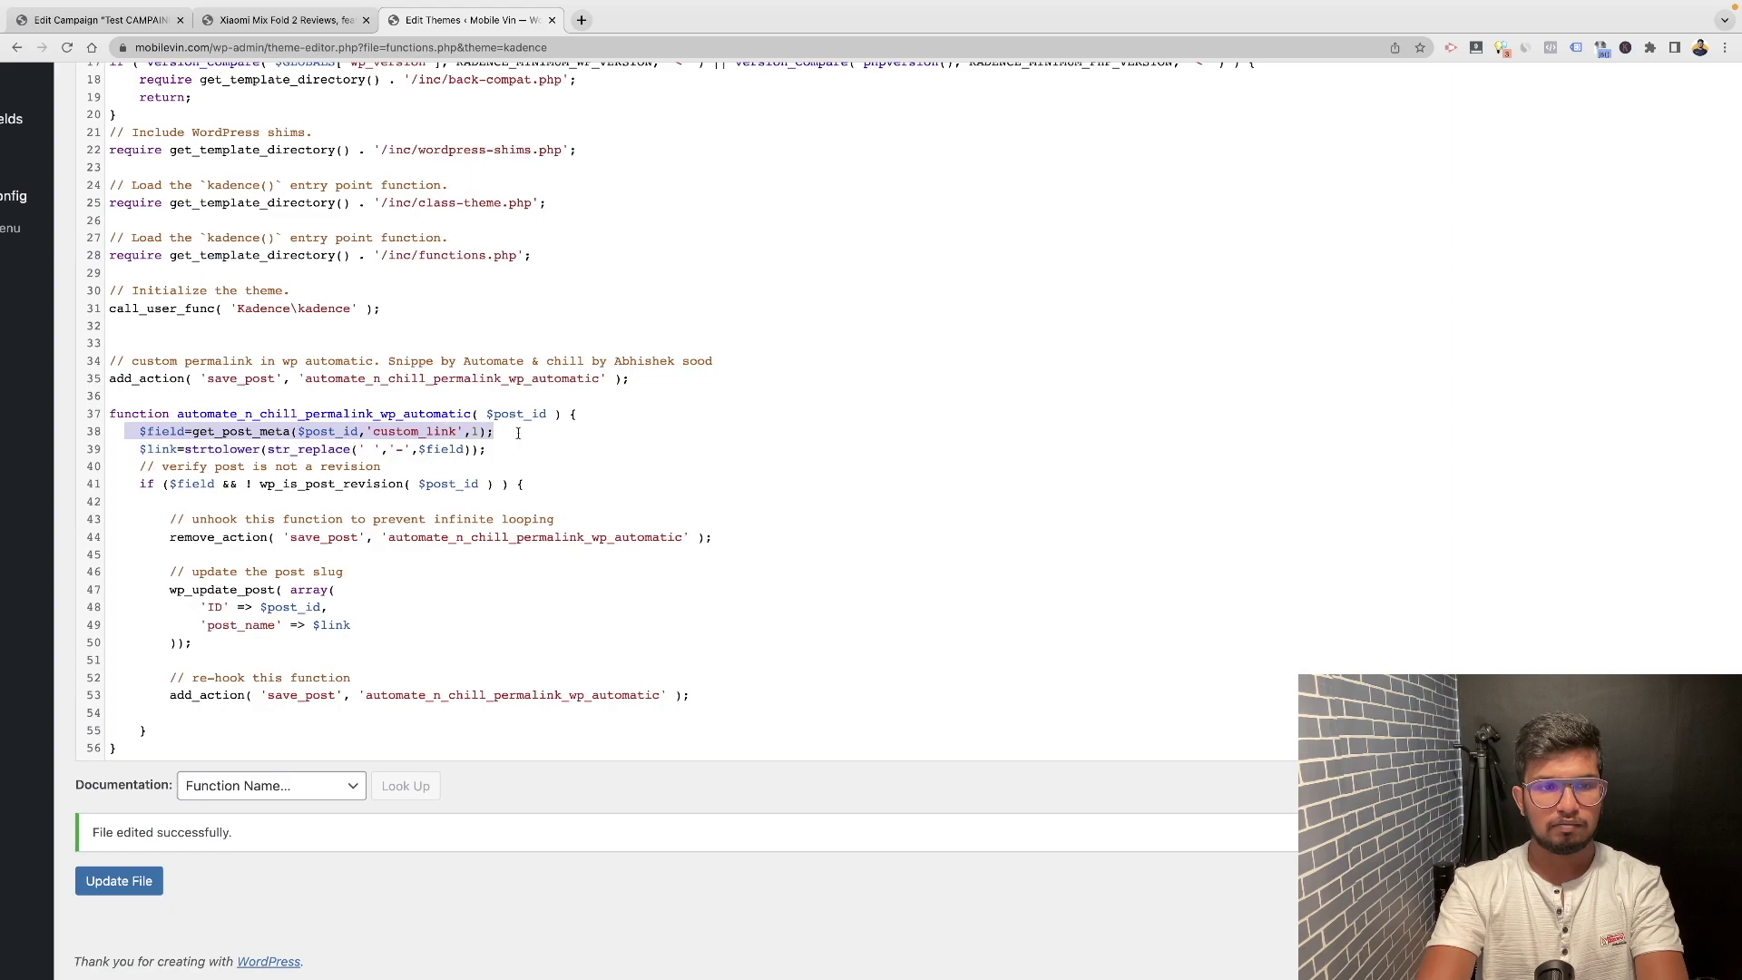
double_click(440, 432)
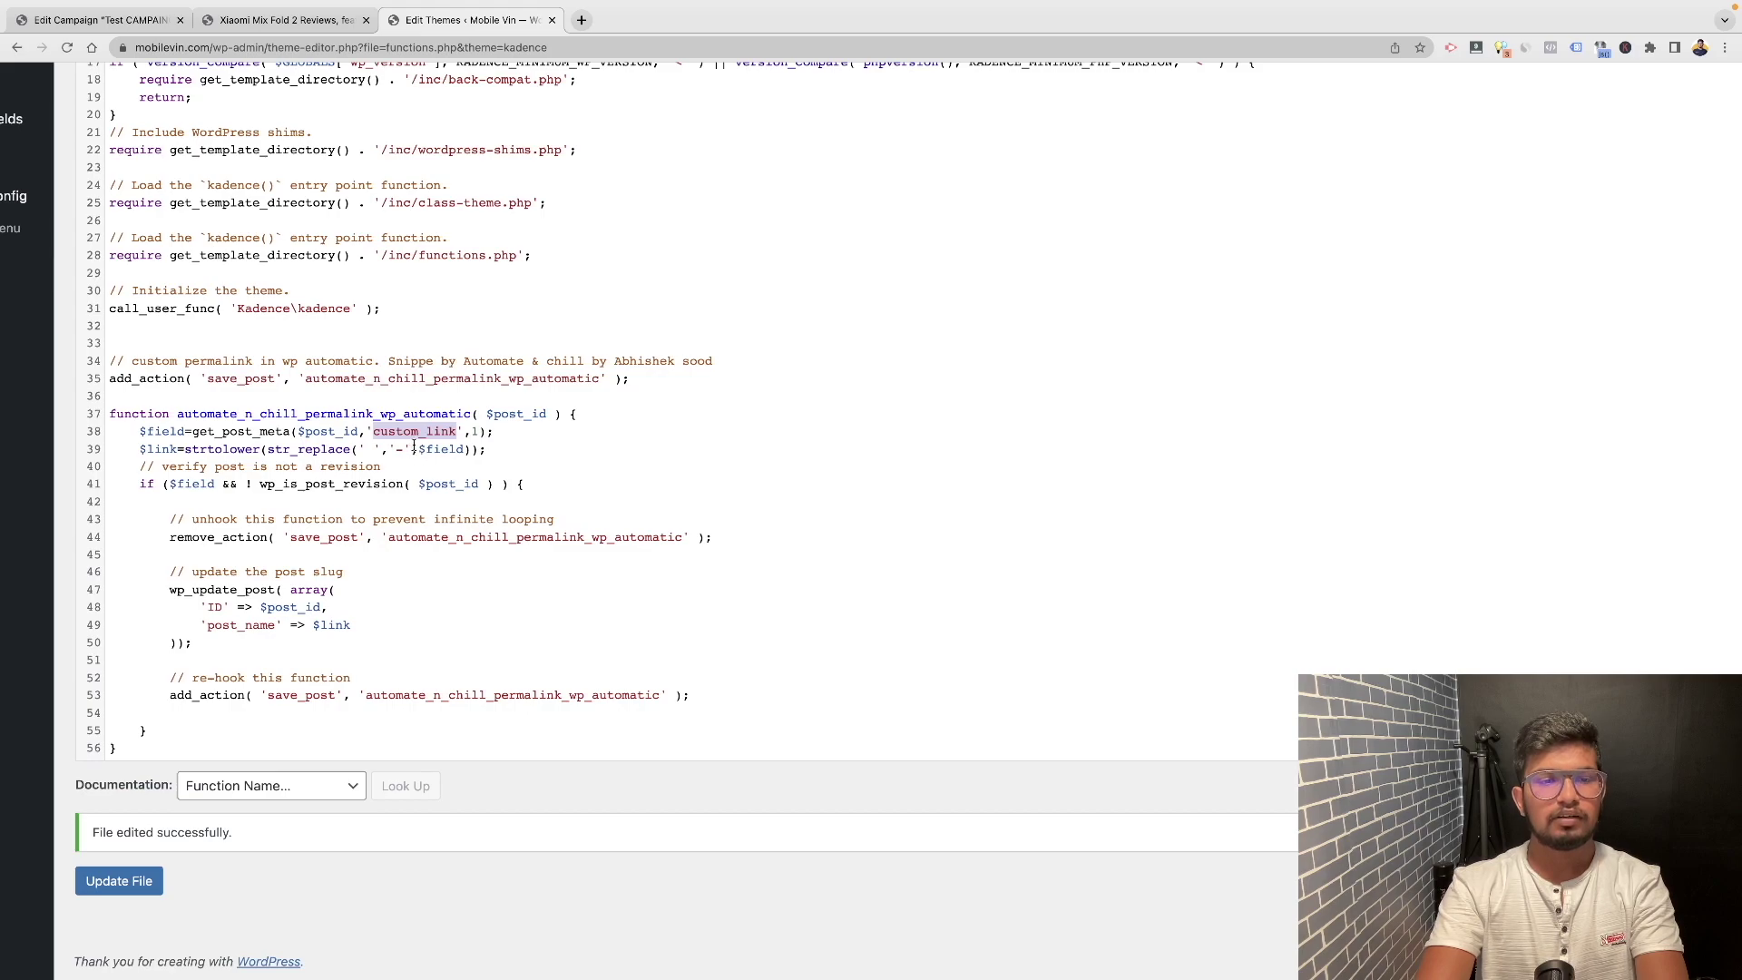
left_click(462, 535)
double_click(223, 381)
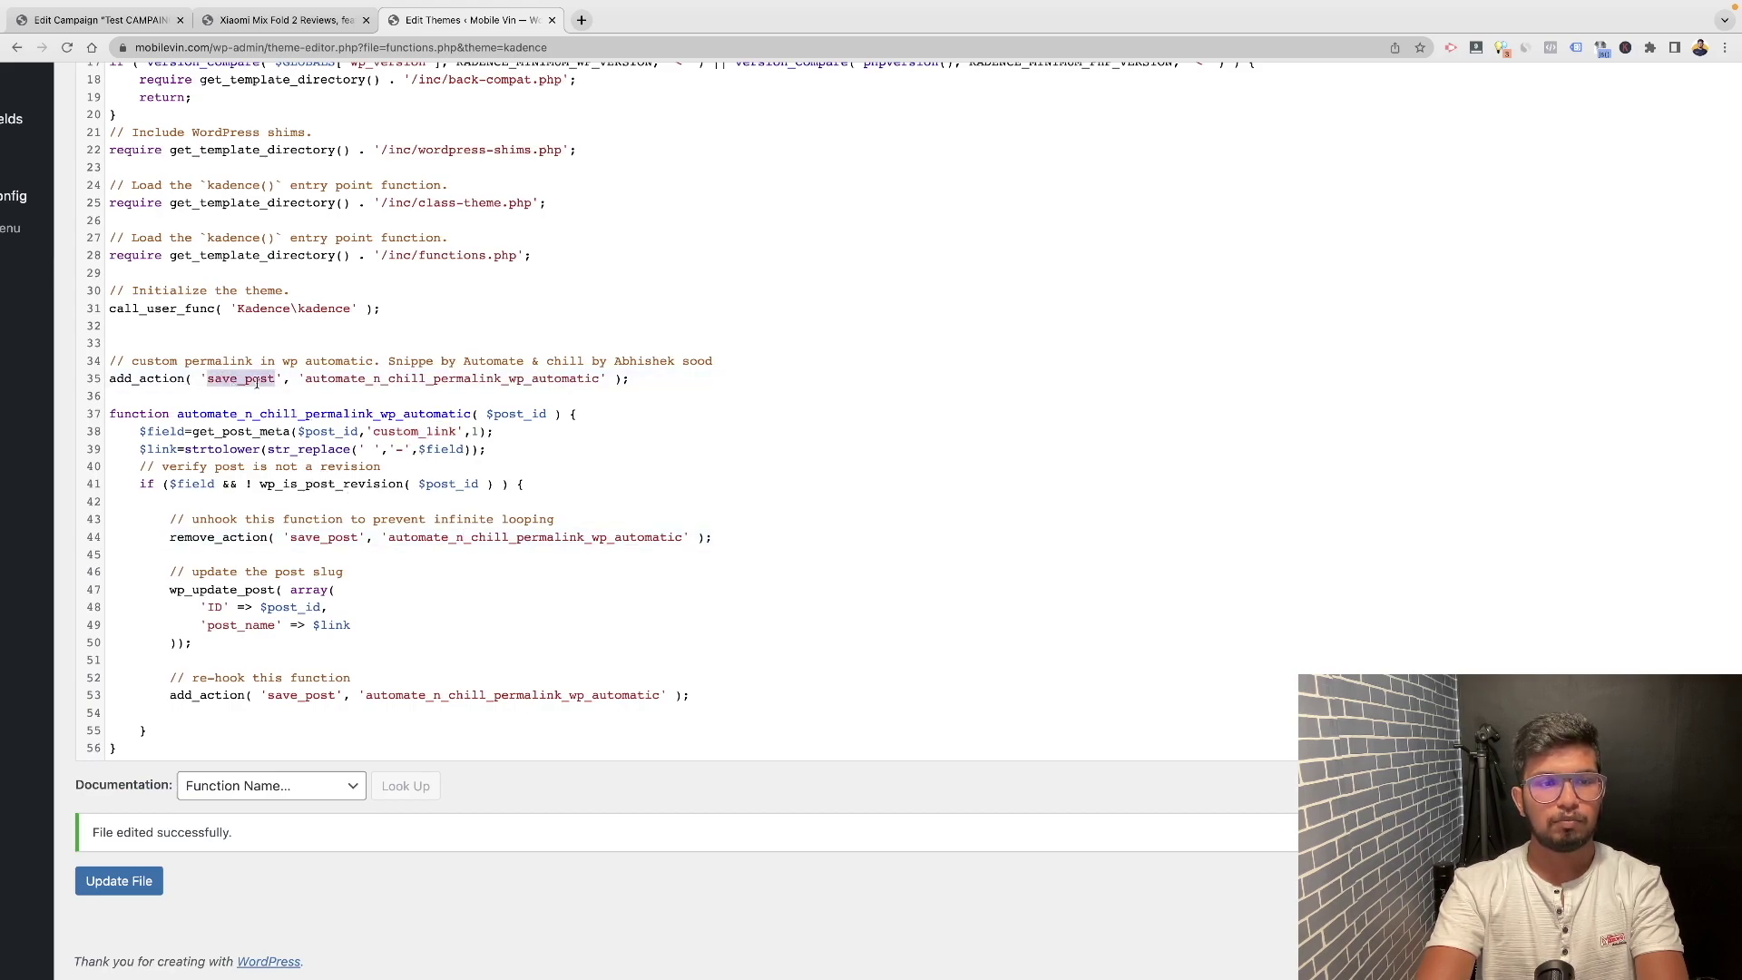
left_click_drag(151, 436, 487, 451)
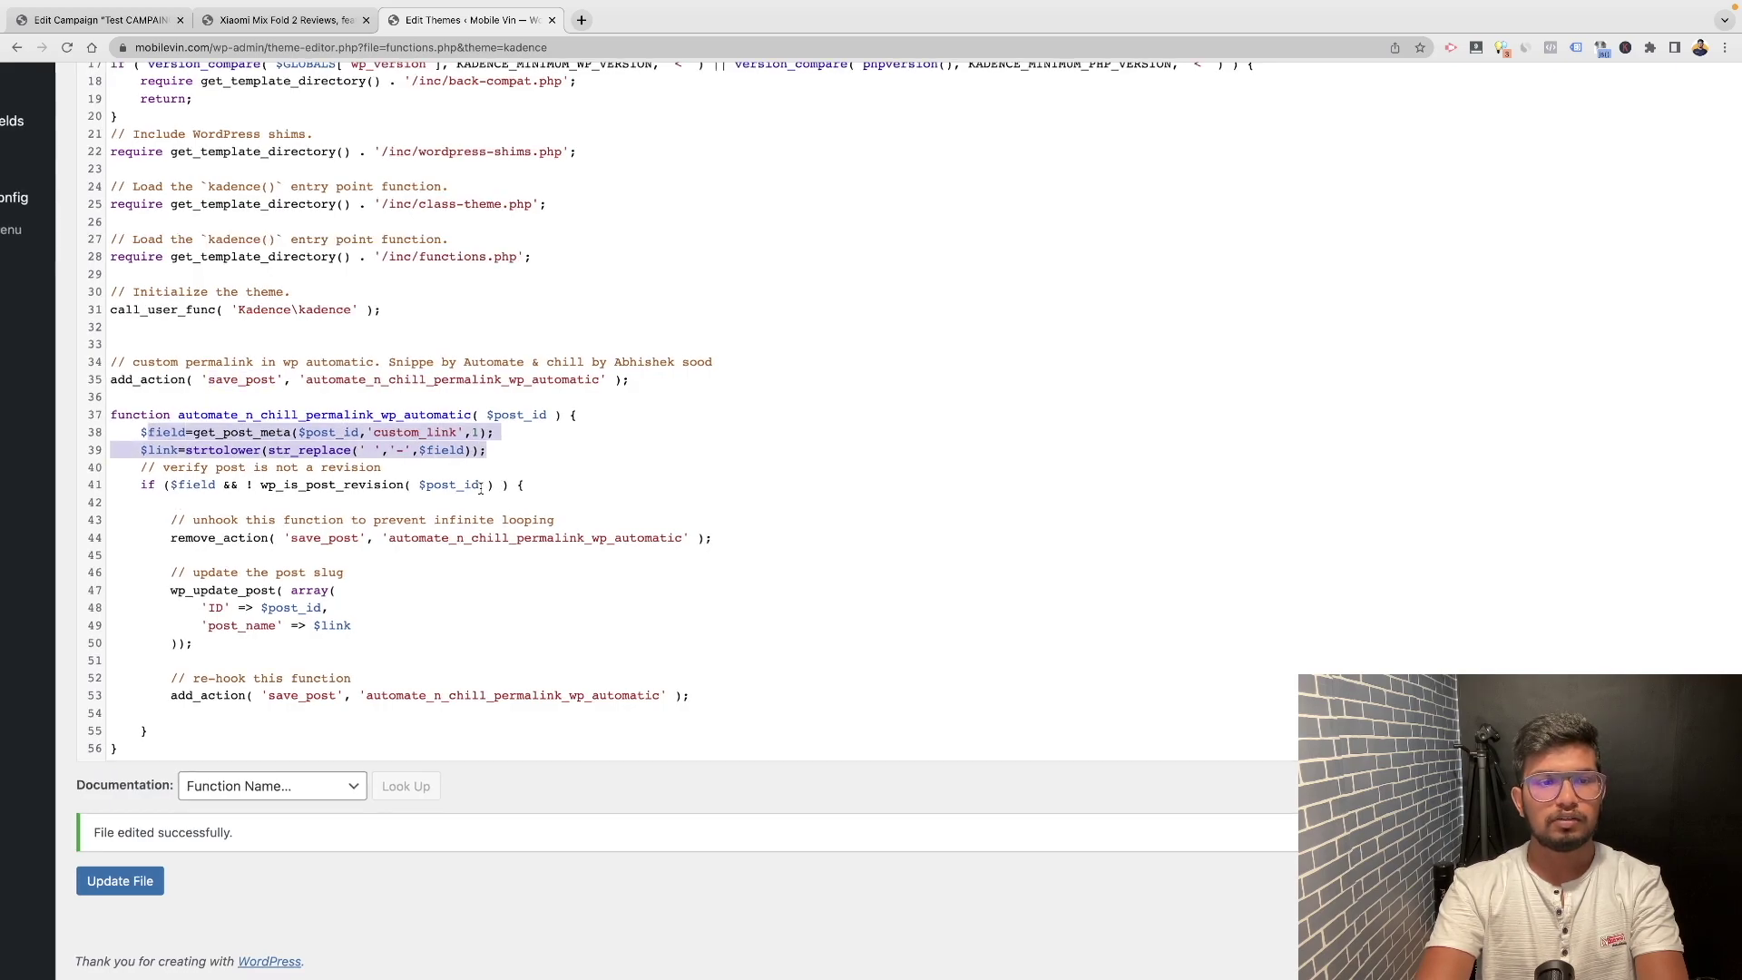
scroll(480, 490, "down", 3)
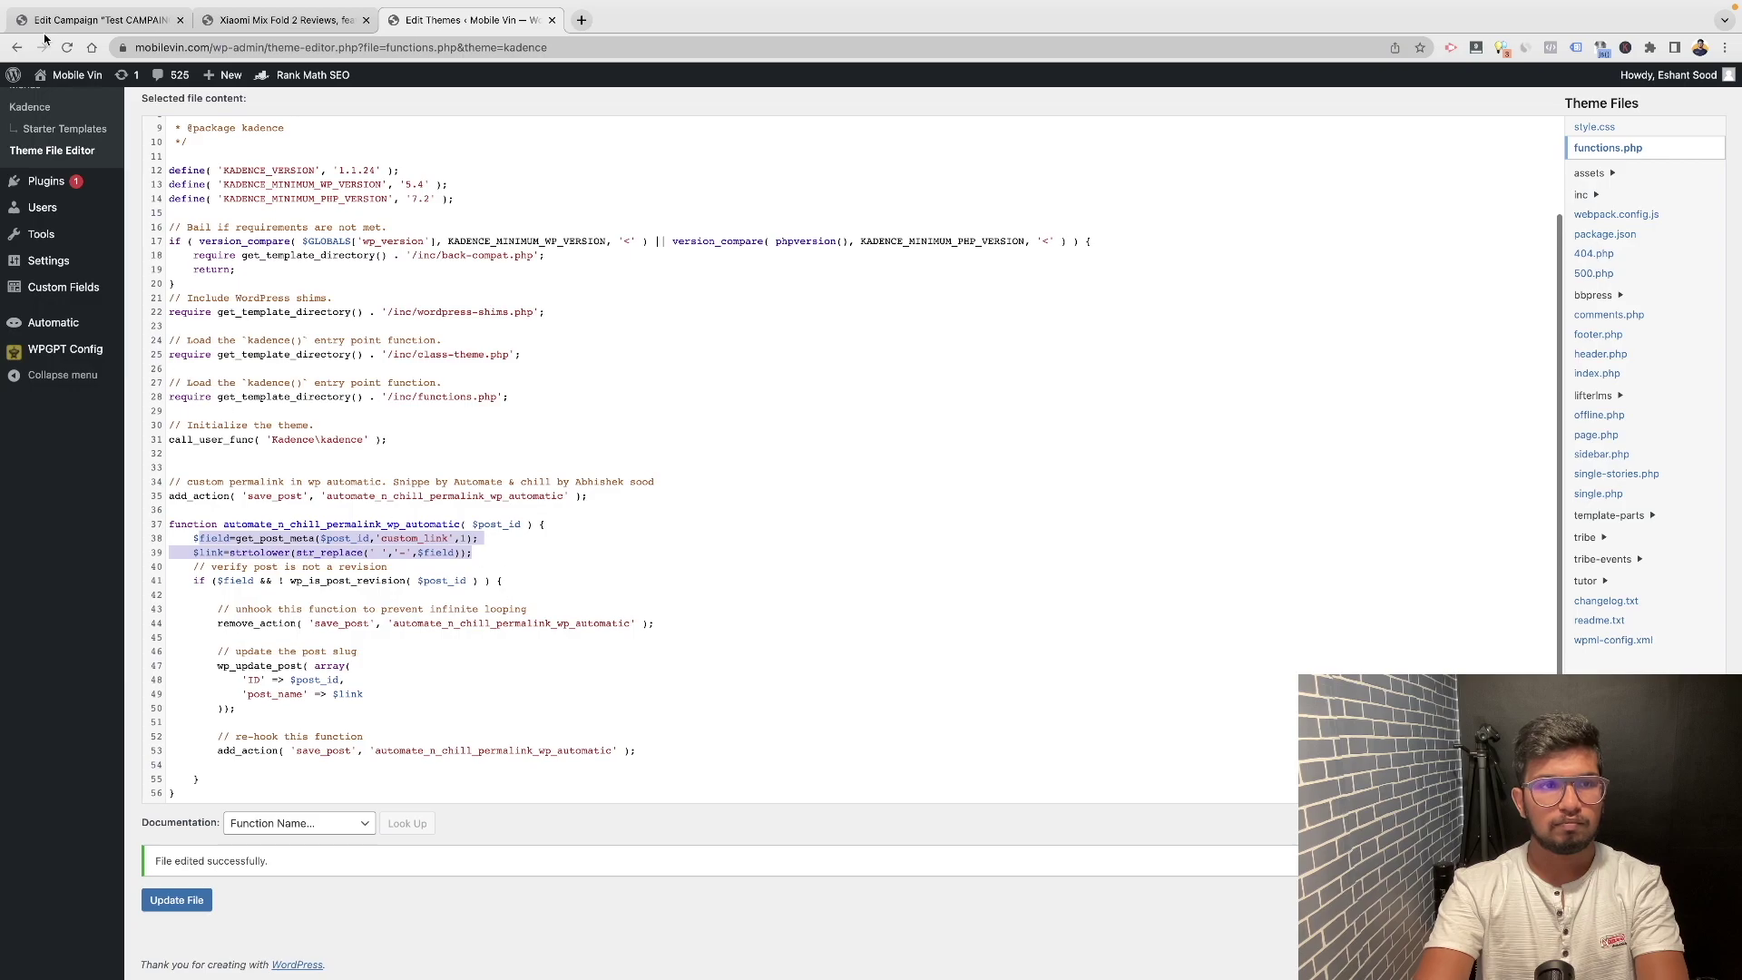
double_click(426, 537)
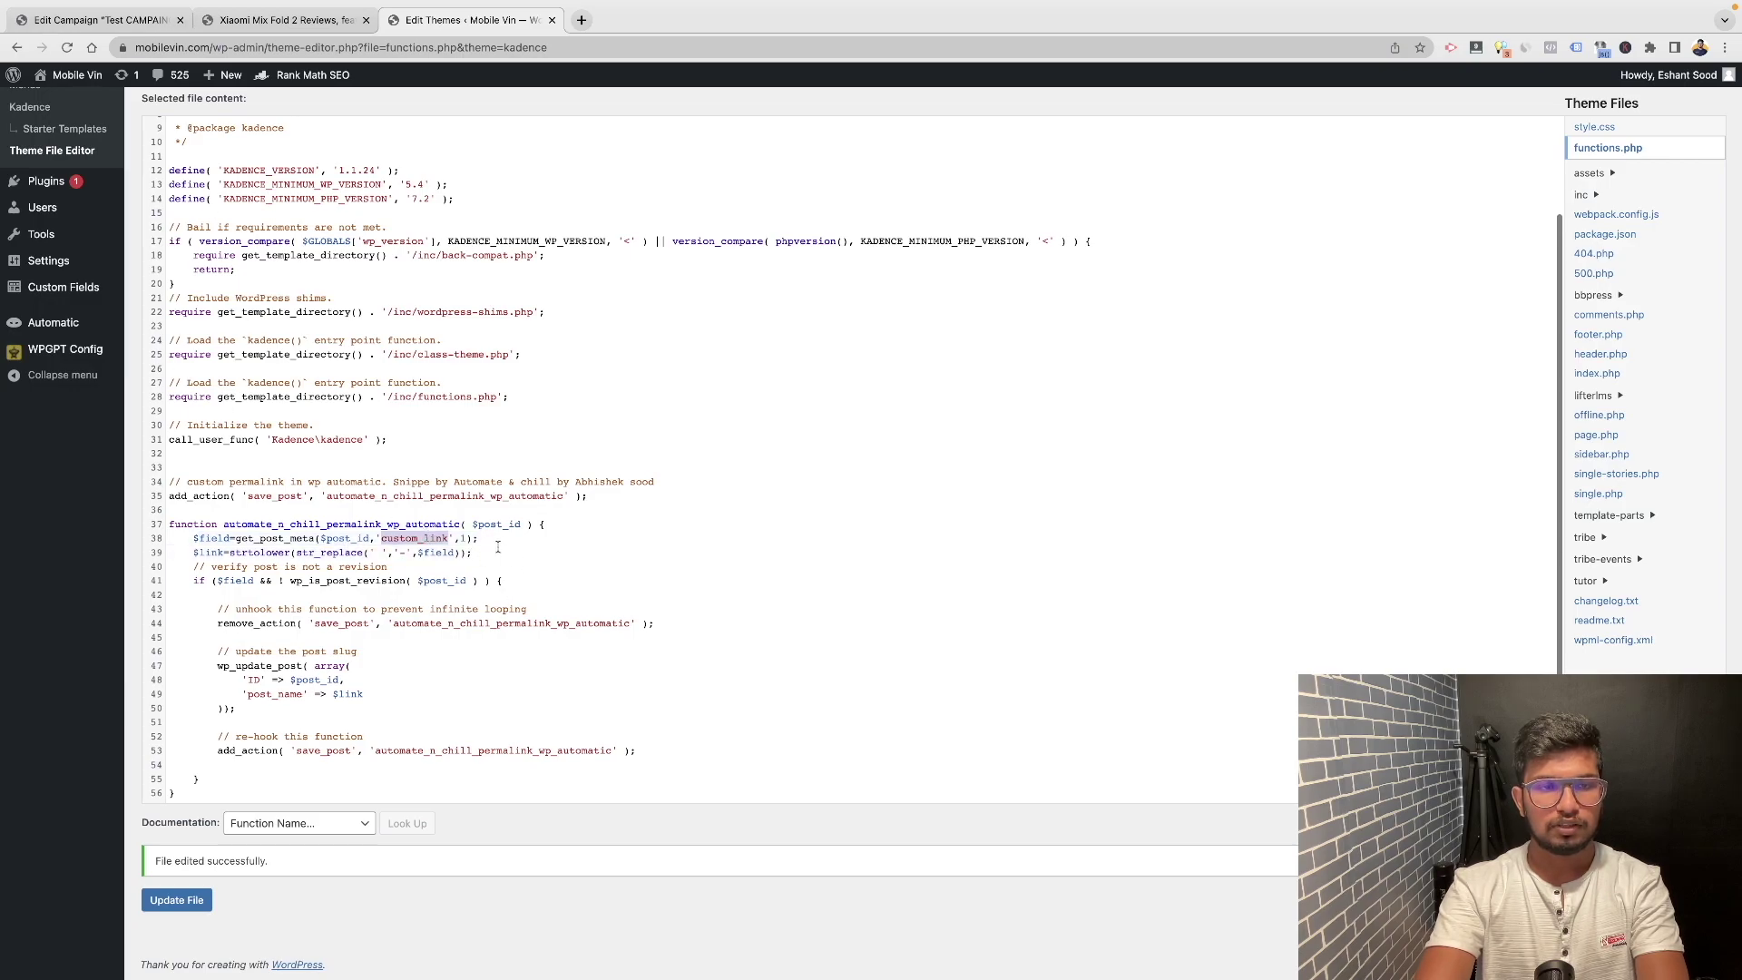
left_click(100, 20)
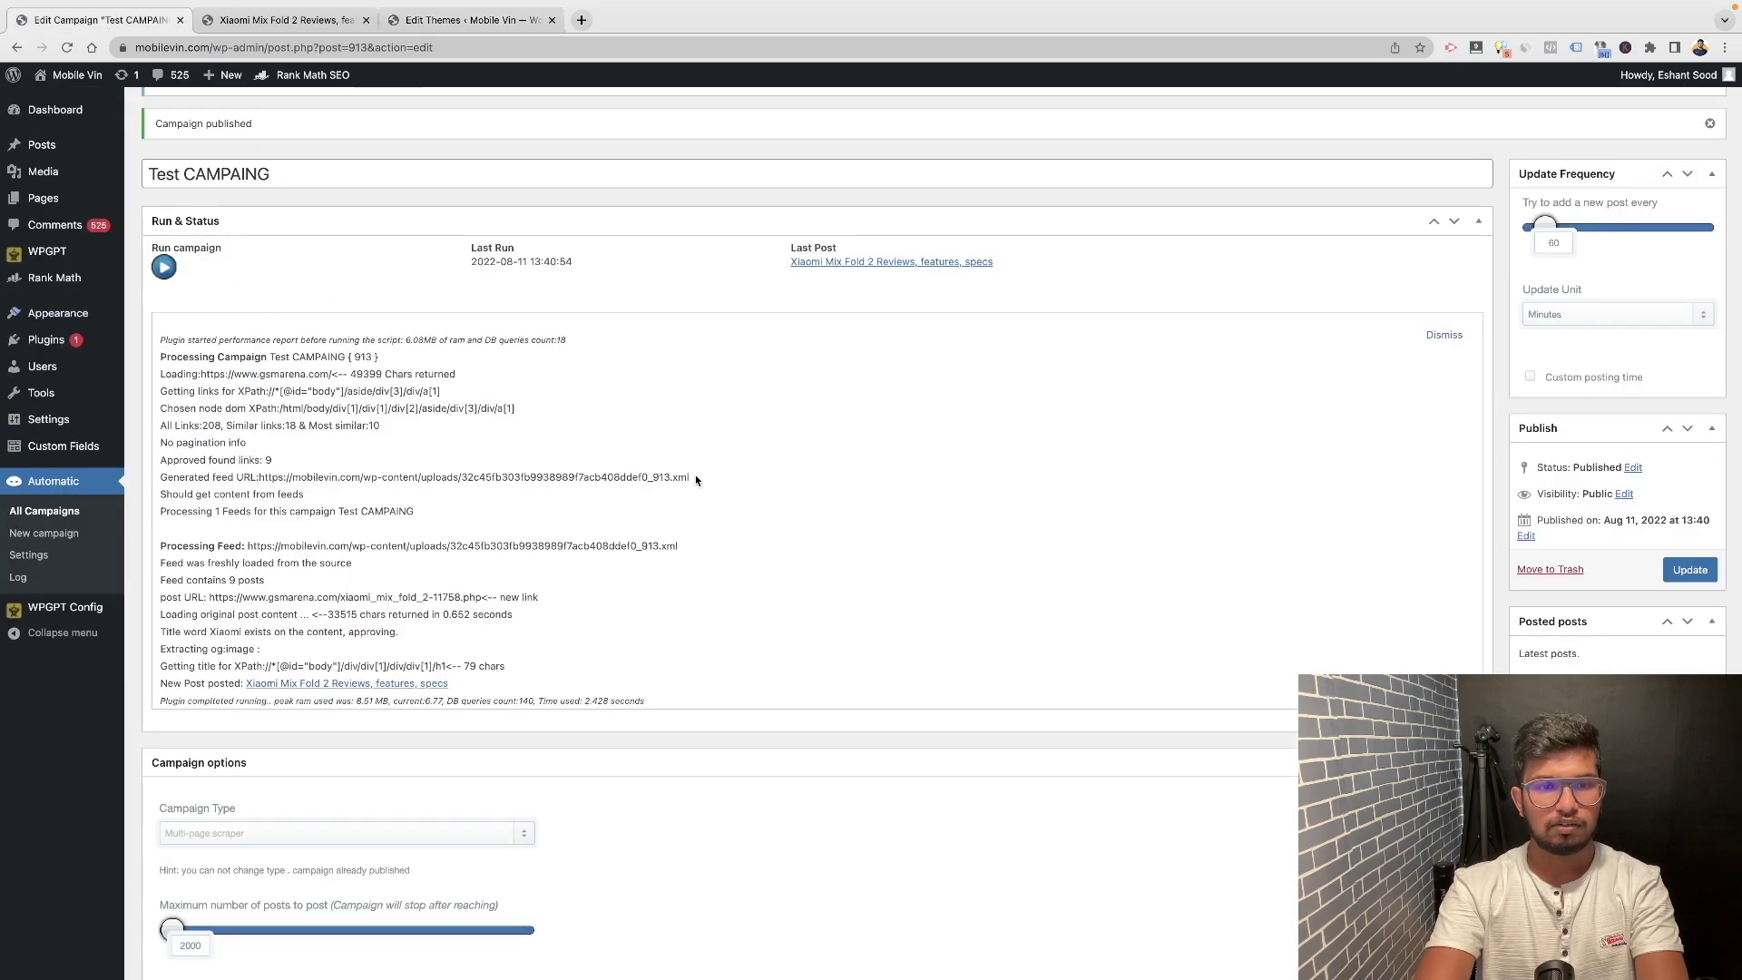
Enable 'Add custom fields/Taxonomies to the posts' in the campaign
key("super+f")
type("custom fe")
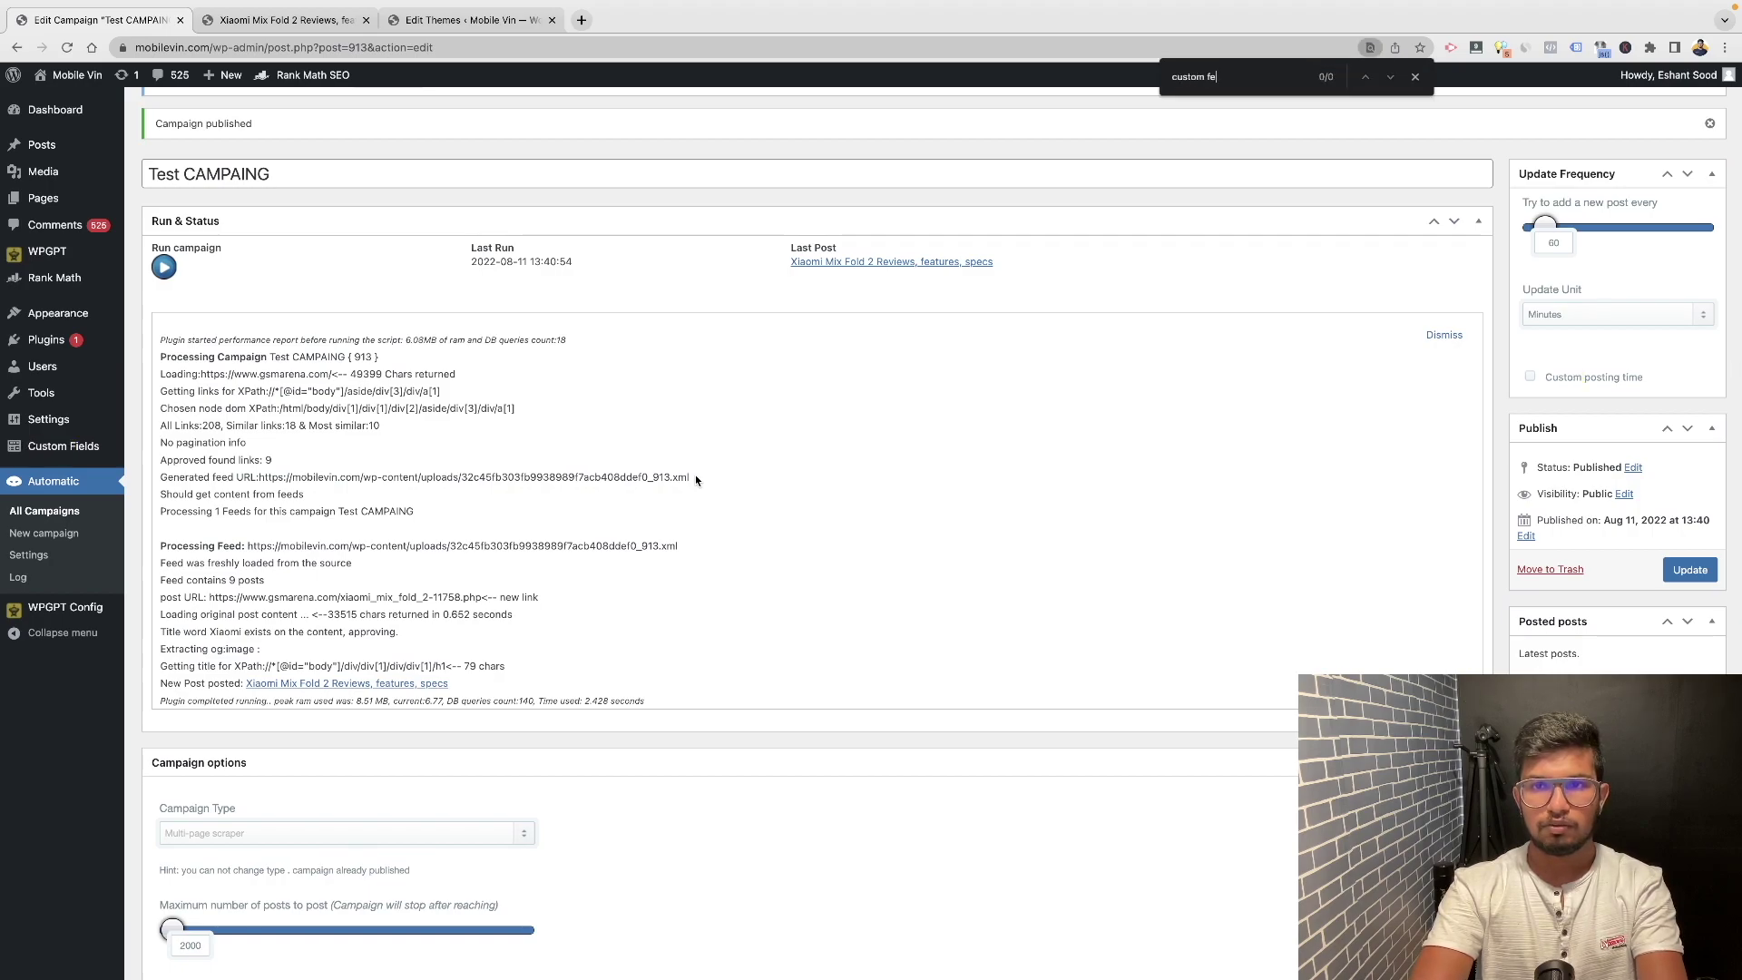
key("BackSpace")
type("ields")
key("Return")
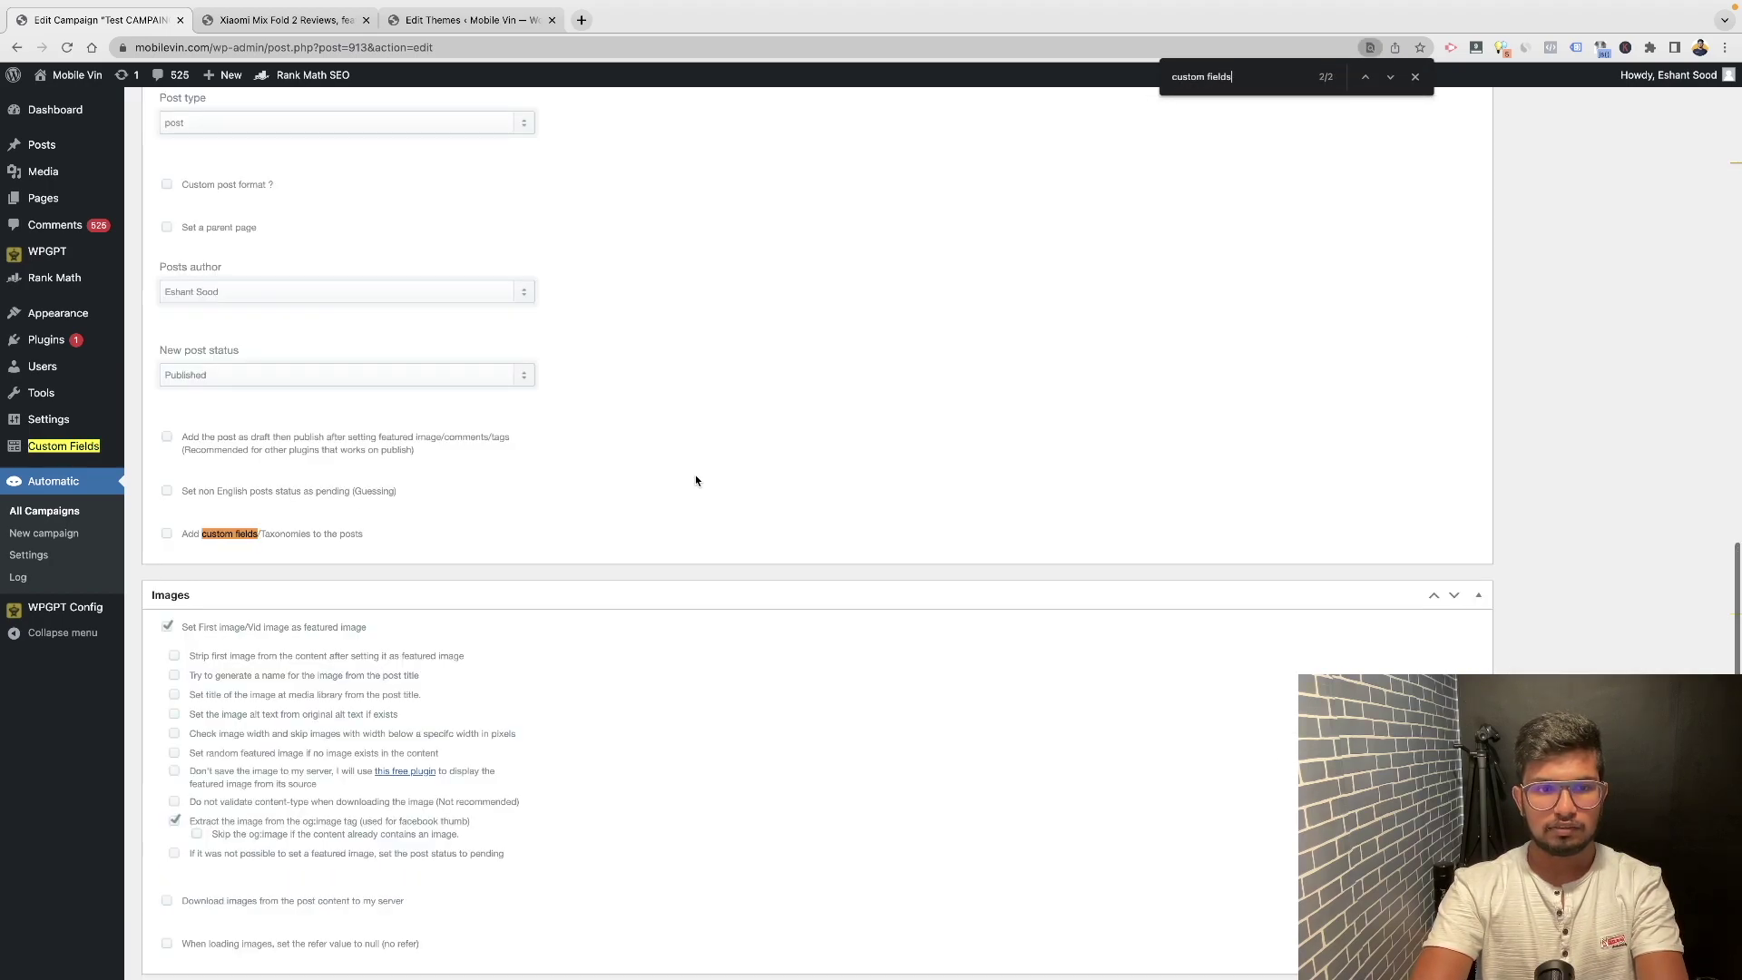
scroll(285, 504, "up", 5)
scroll(285, 511, "down", 6)
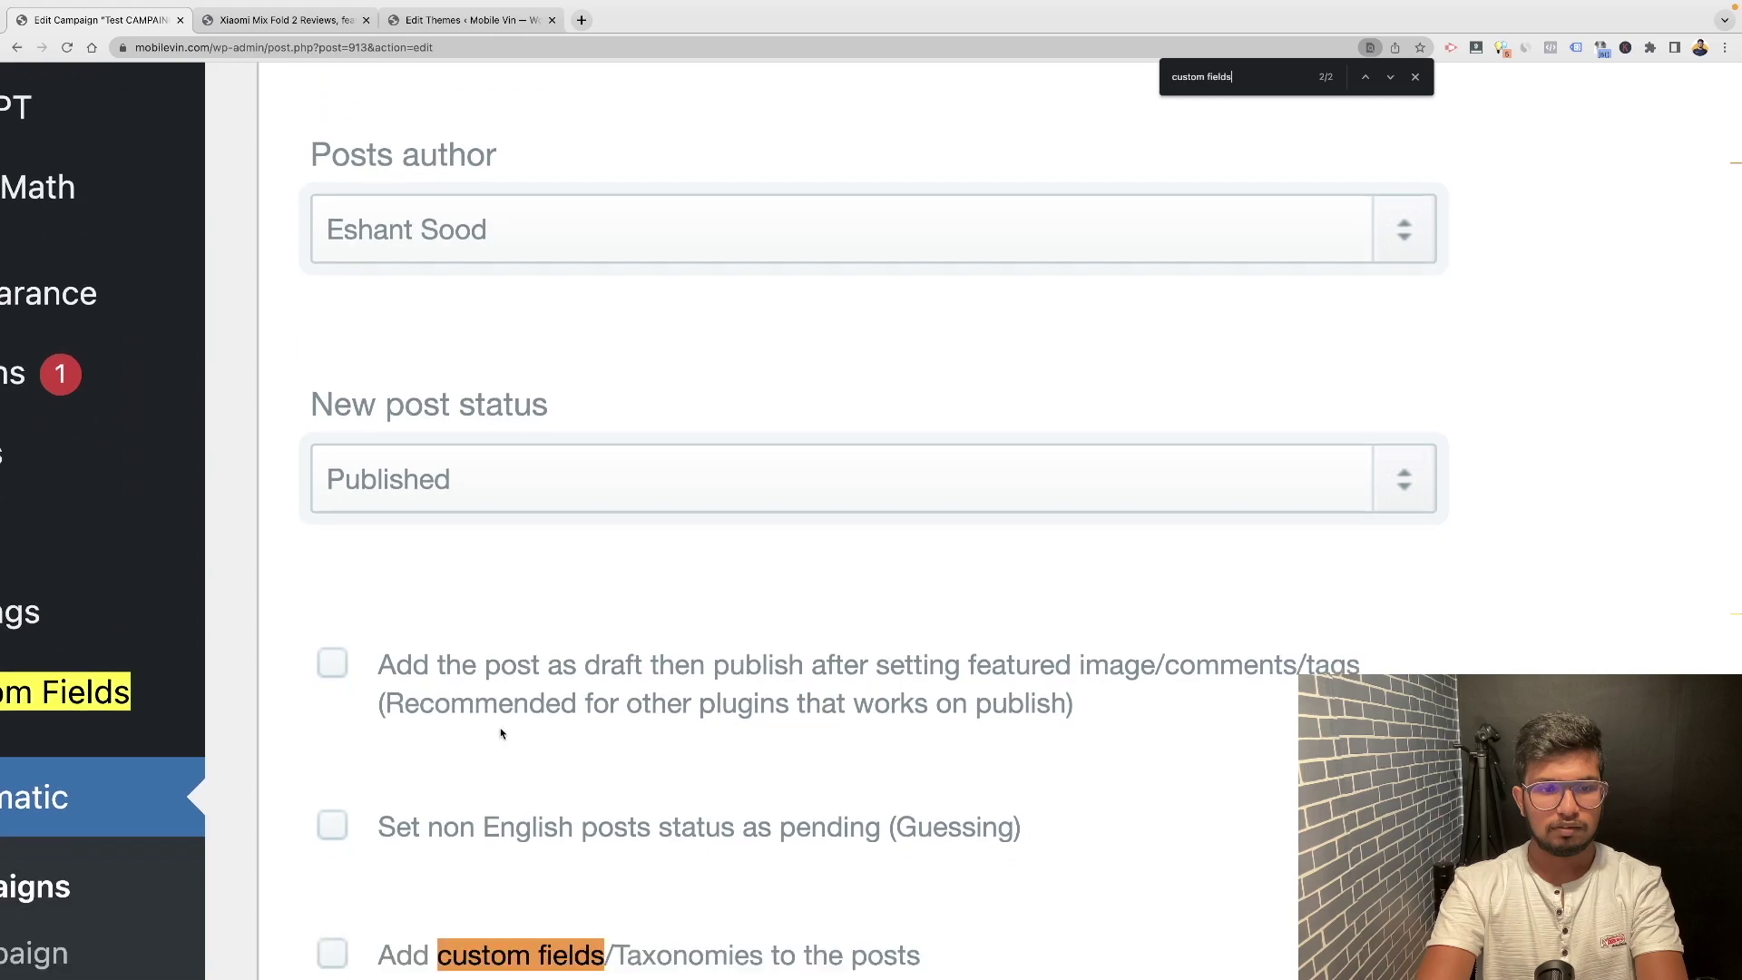
left_click(334, 434)
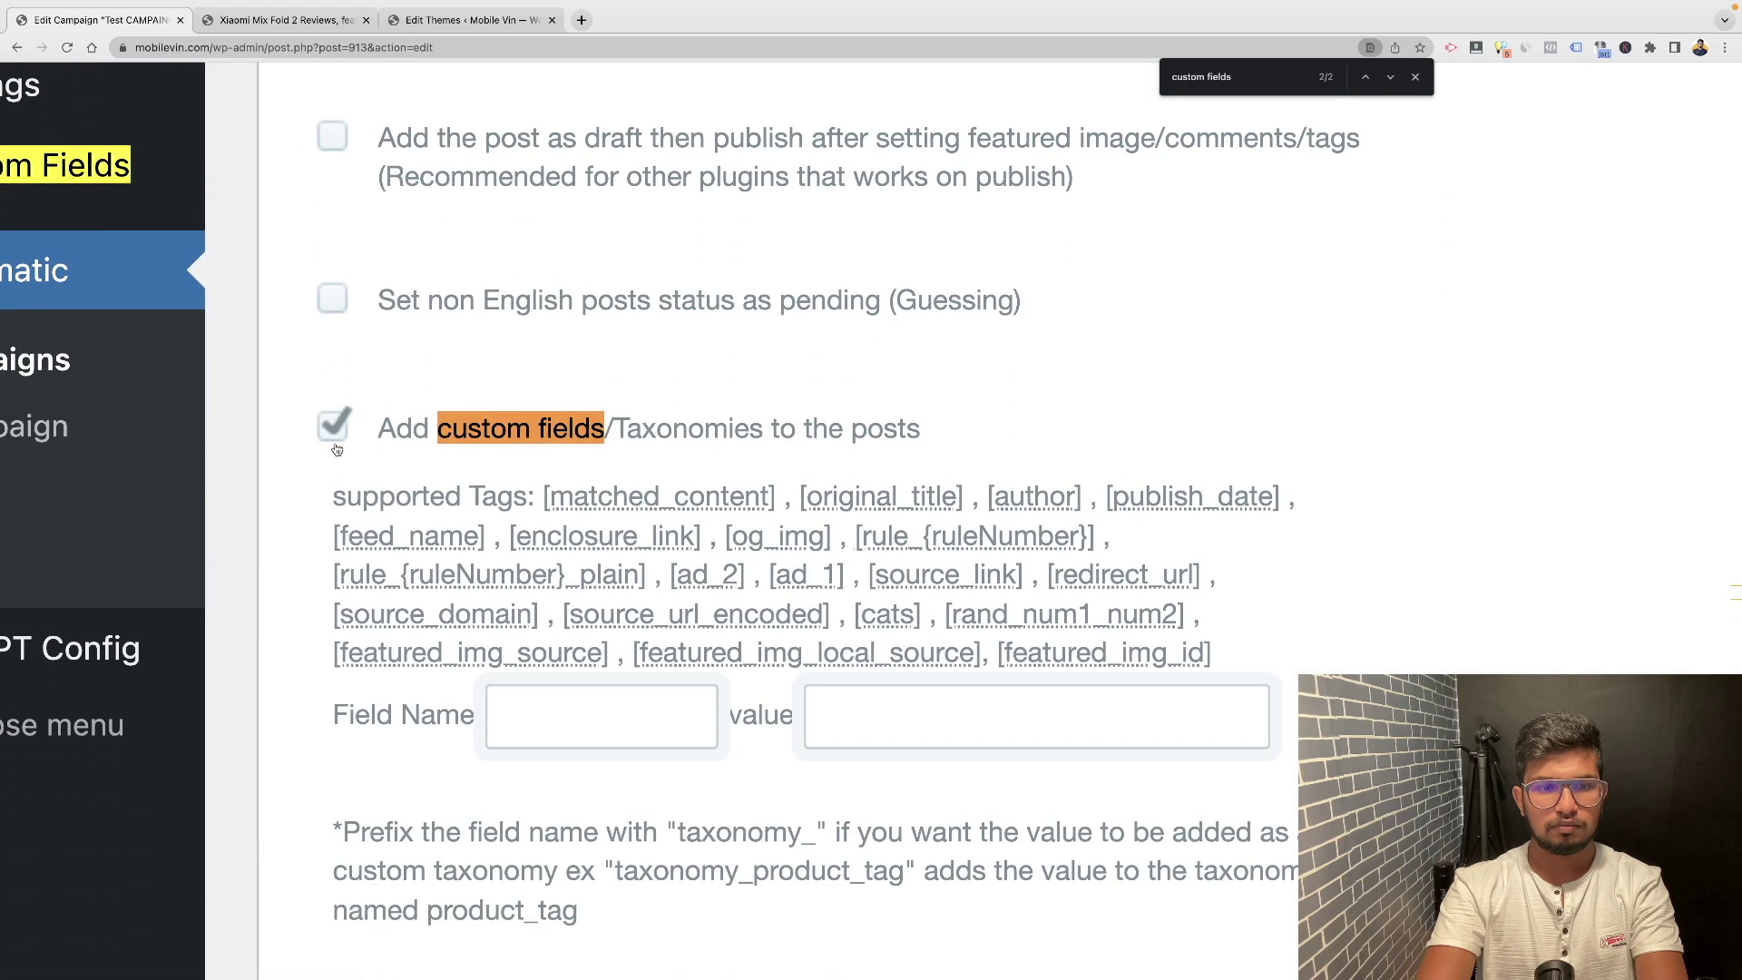
Enter custom_link as the field name and [original_title] as its value
scroll(544, 508, "down", 2)
left_click(587, 541)
type("custom_link")
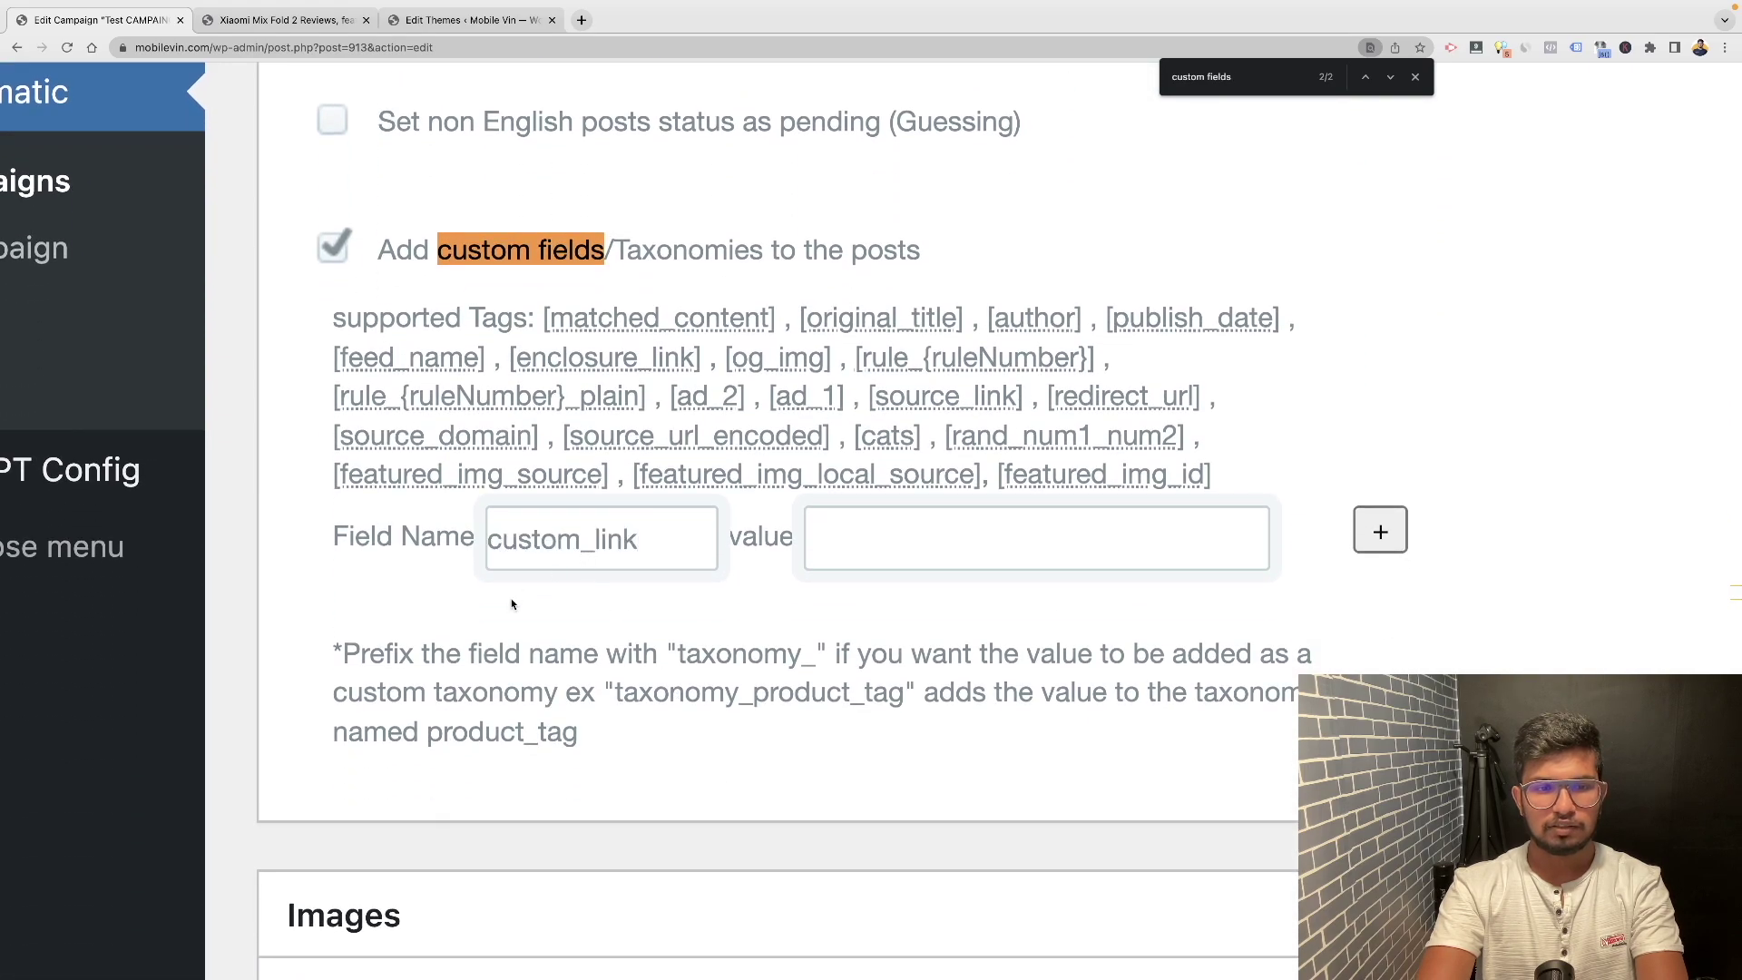
left_click_drag(802, 319, 963, 327)
key("ctrl+c")
left_click(953, 562)
key("ctrl+v")
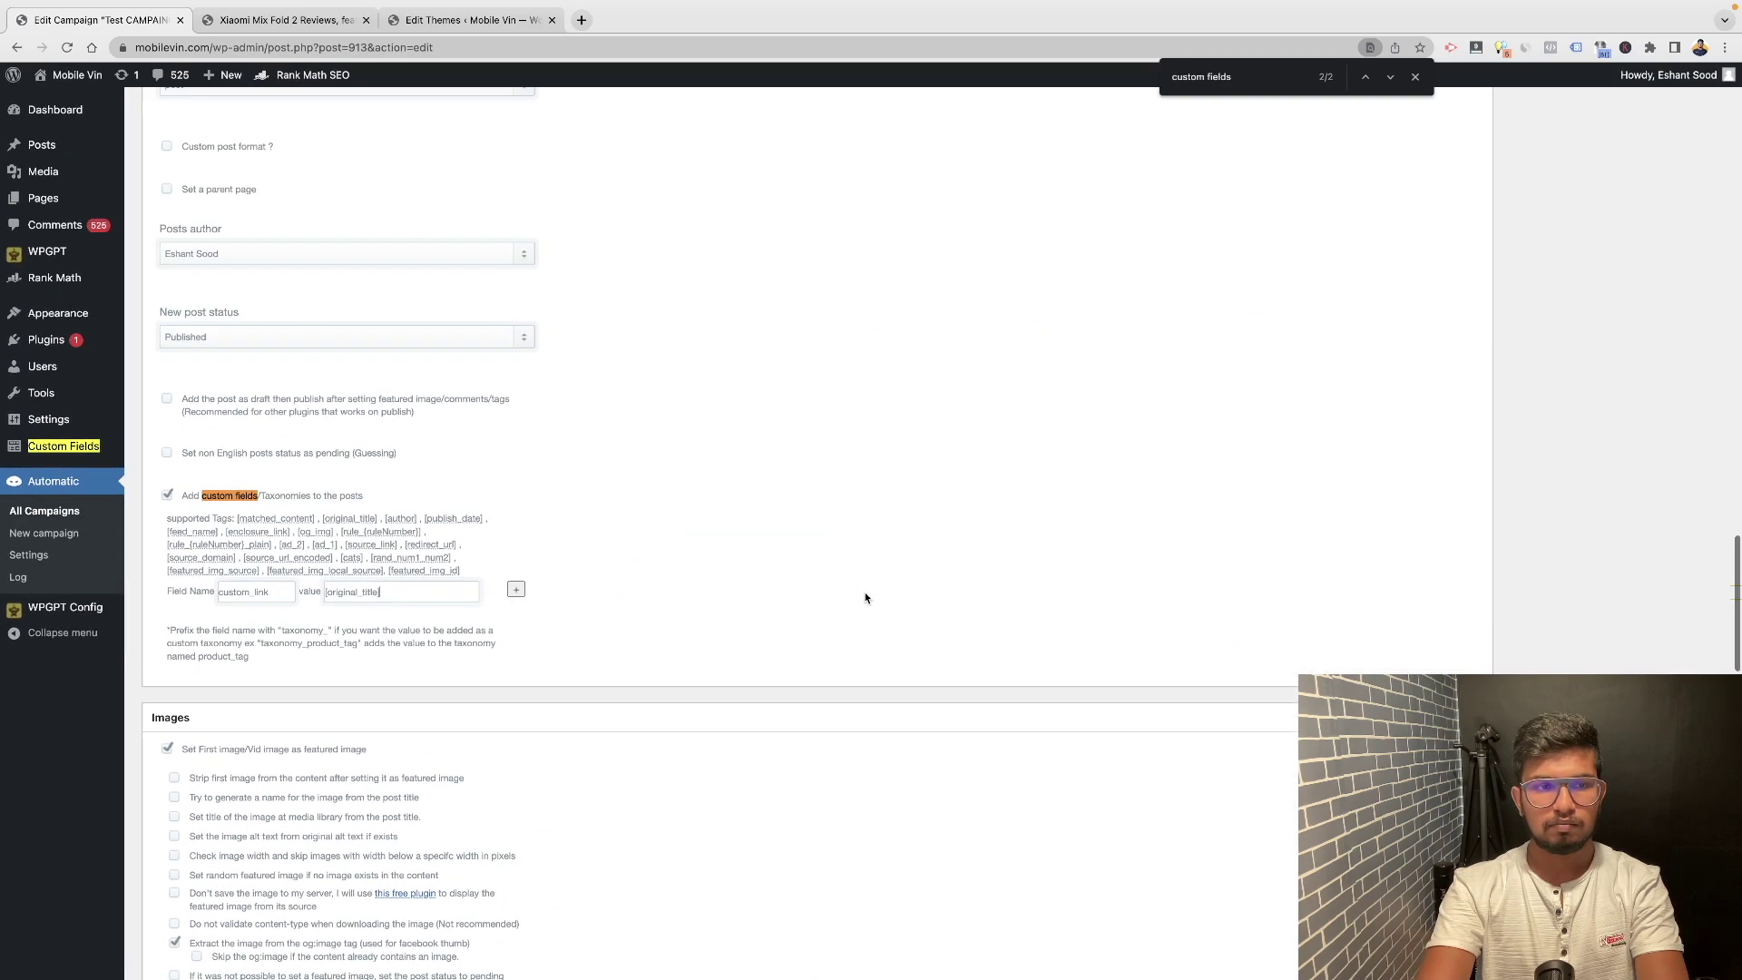
scroll(866, 597, "up", 3)
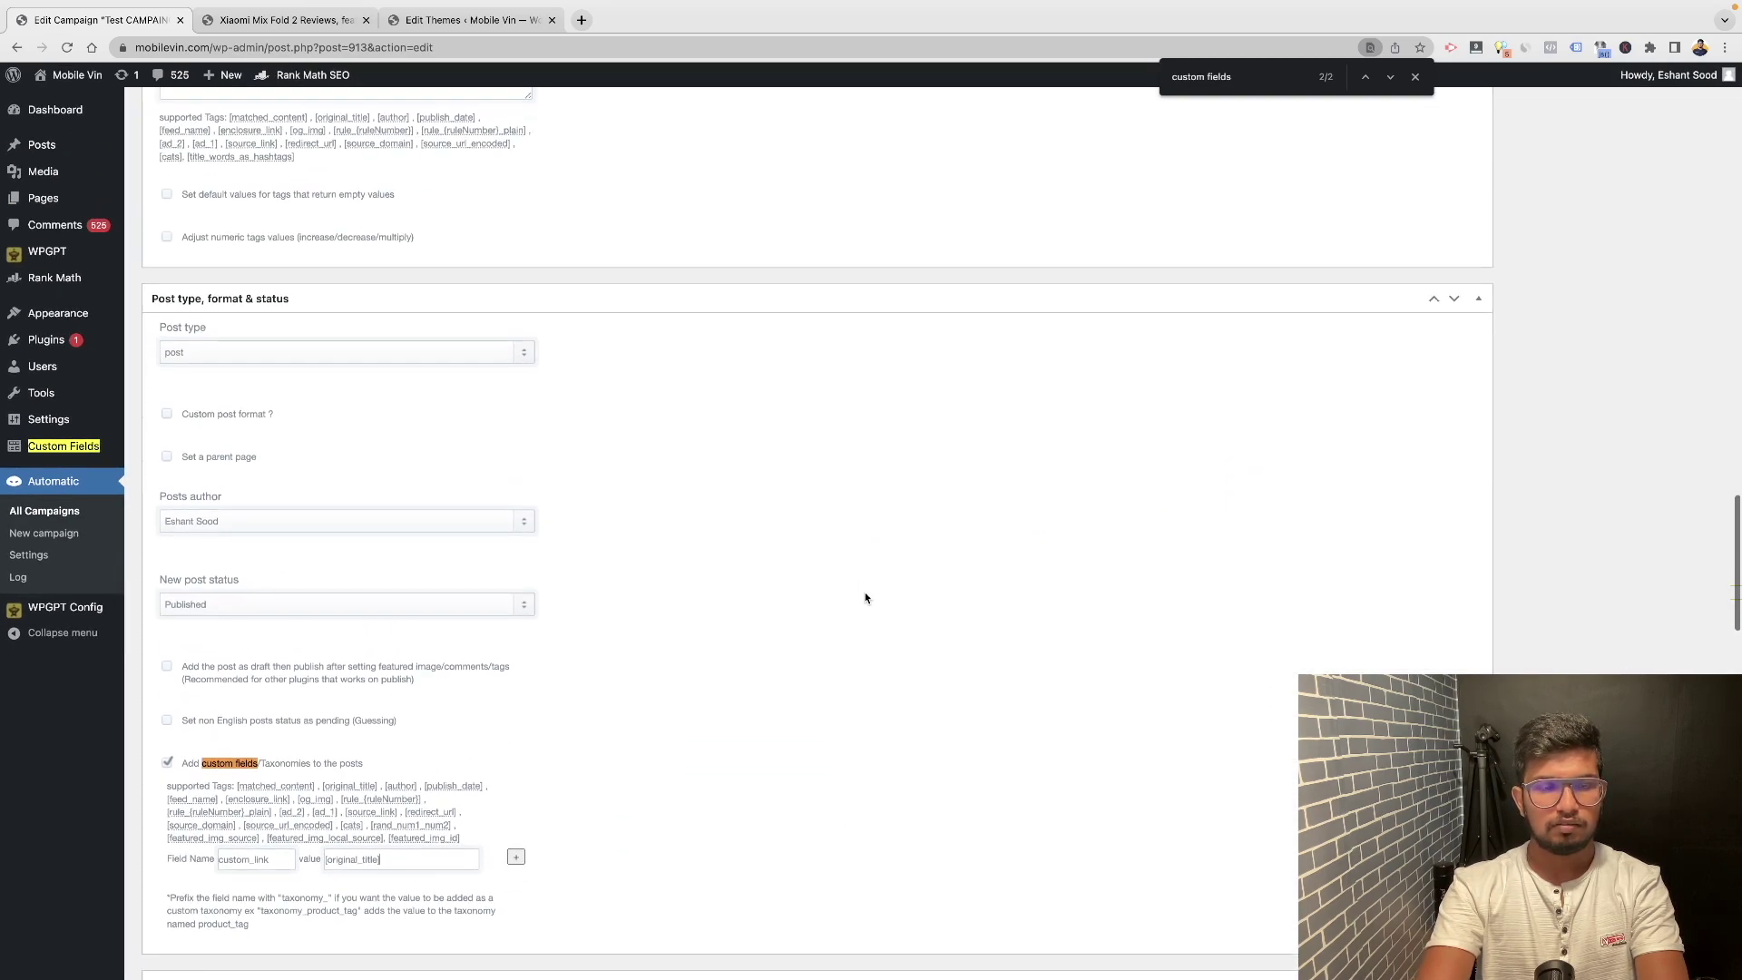
scroll(866, 597, "up", 2)
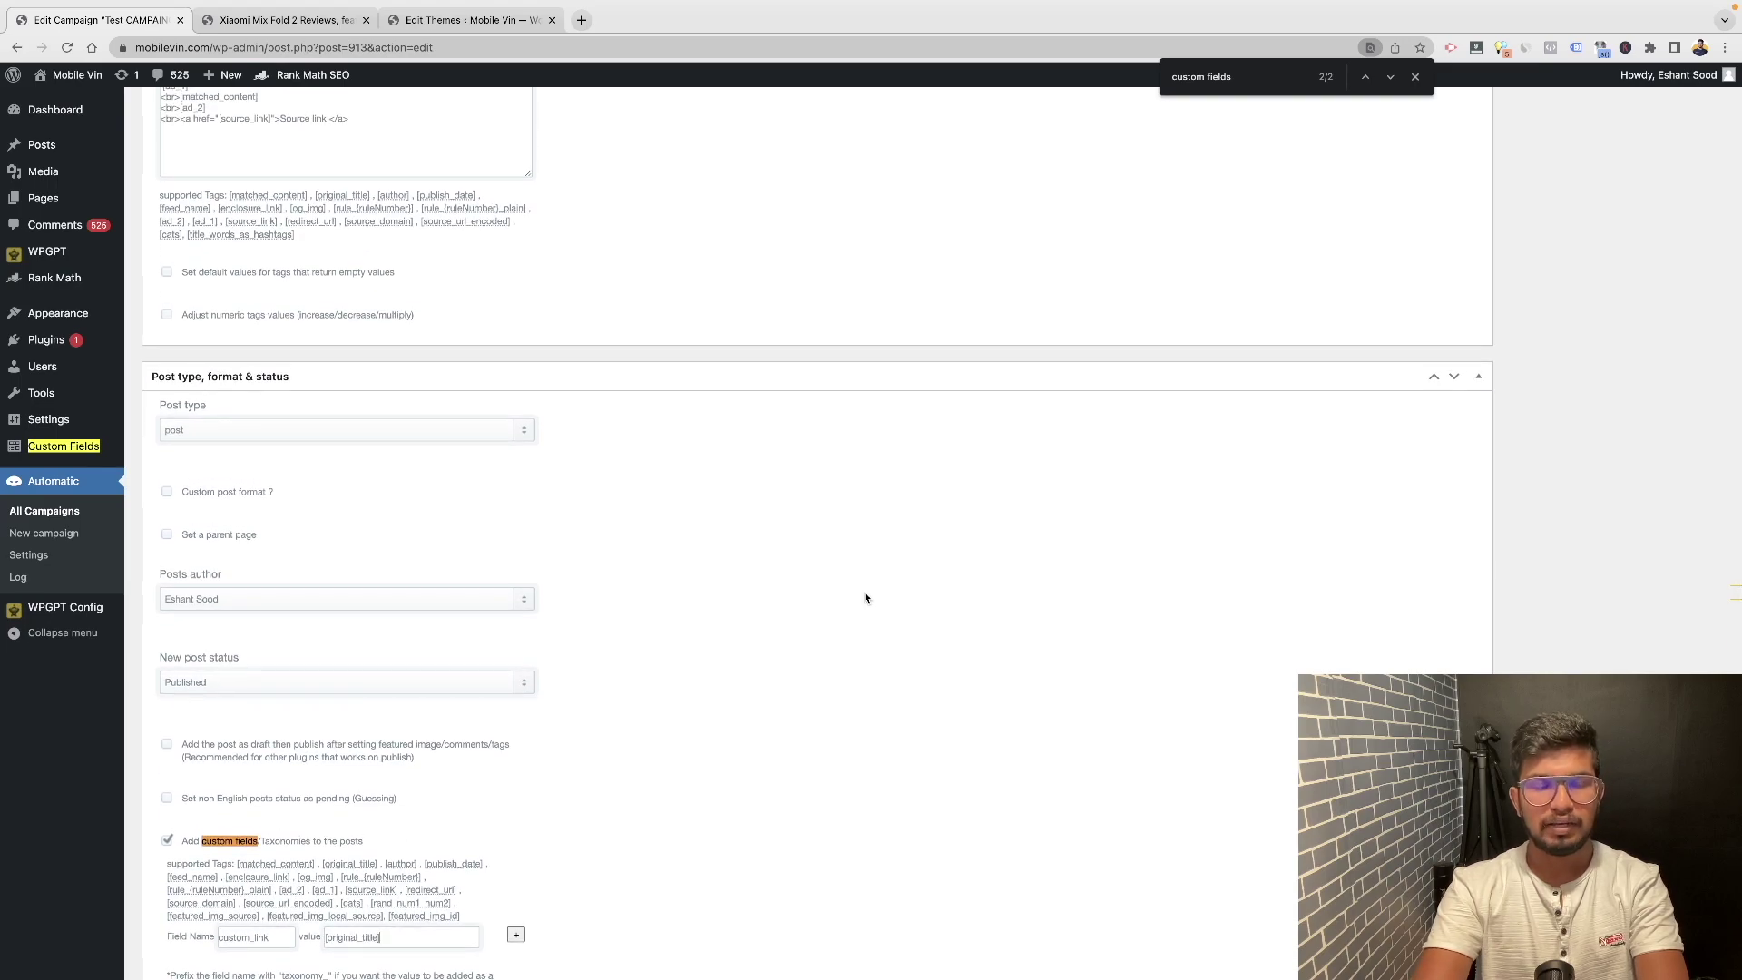
scroll(866, 597, "up", 15)
scroll(865, 597, "up", 3)
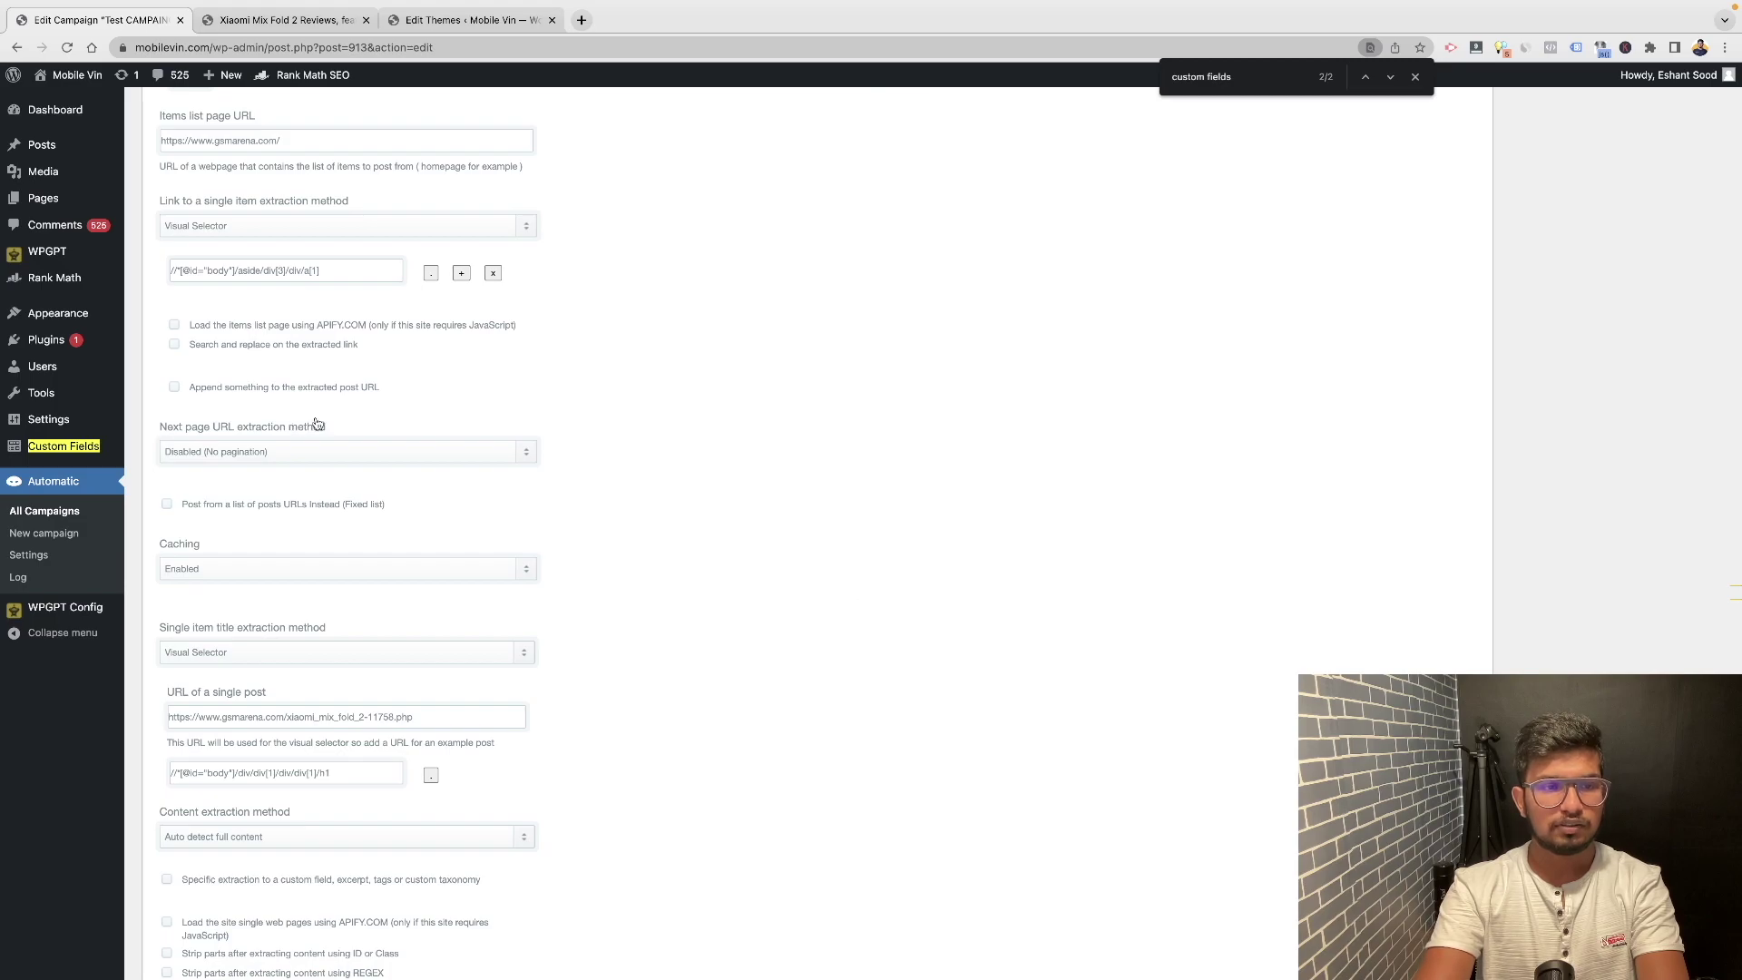
scroll(316, 423, "up", 1)
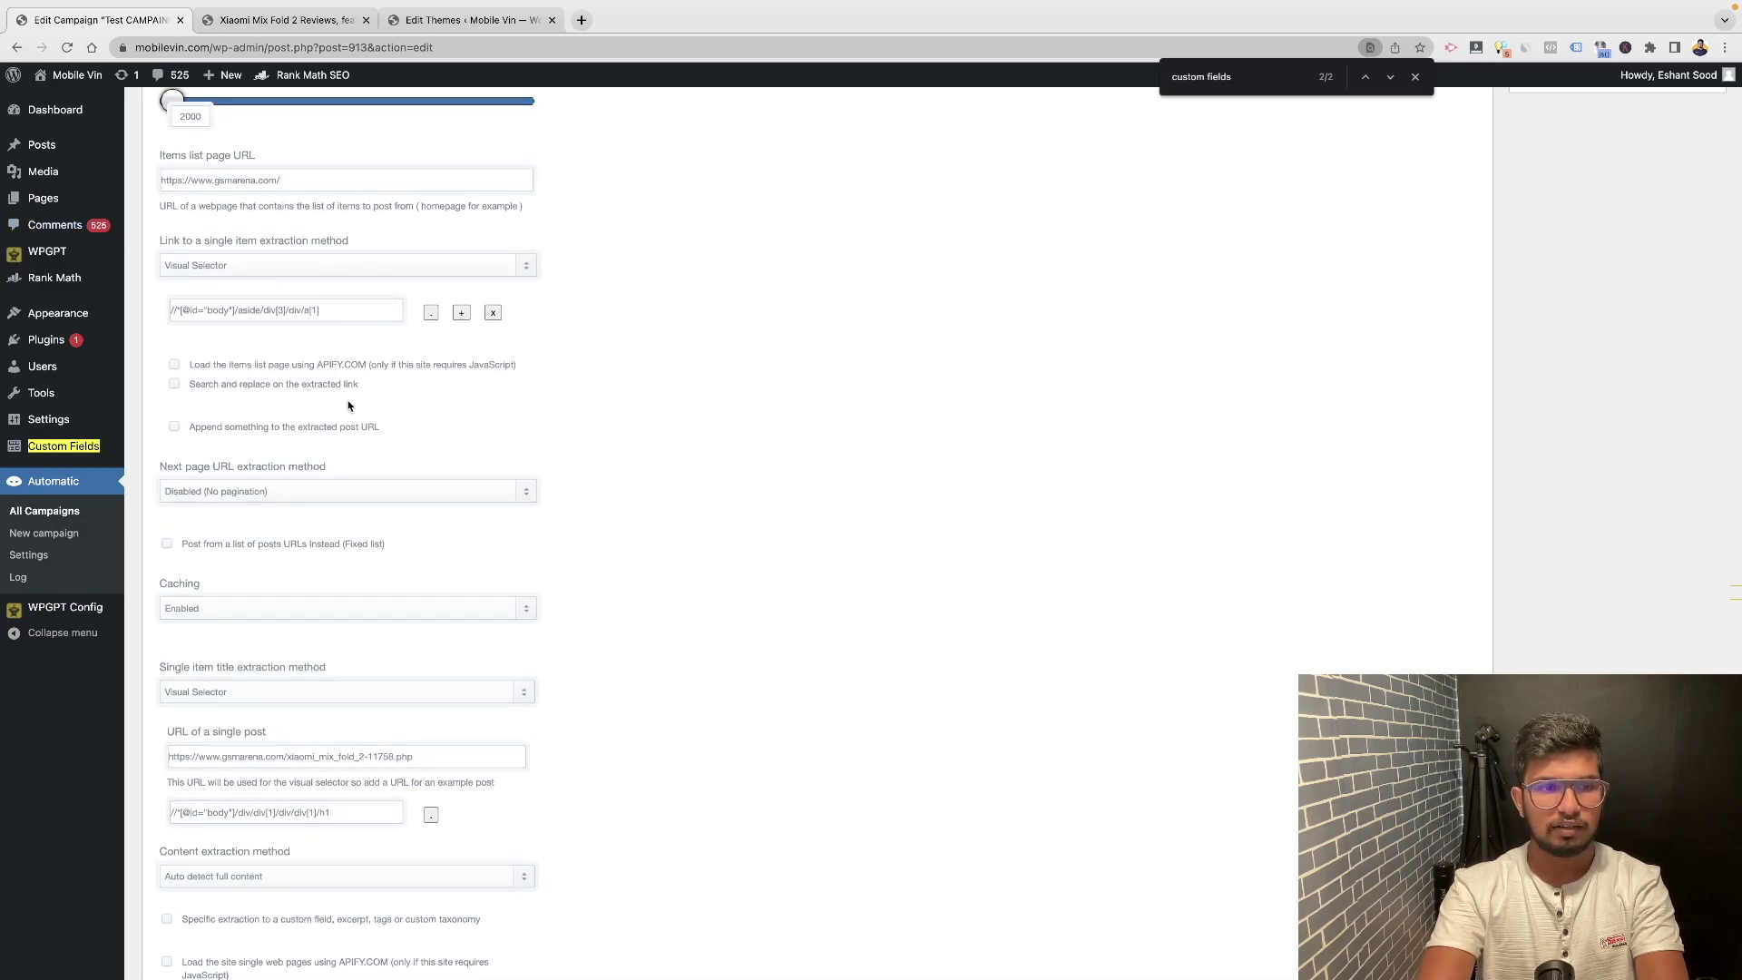
scroll(346, 404, "down", 20)
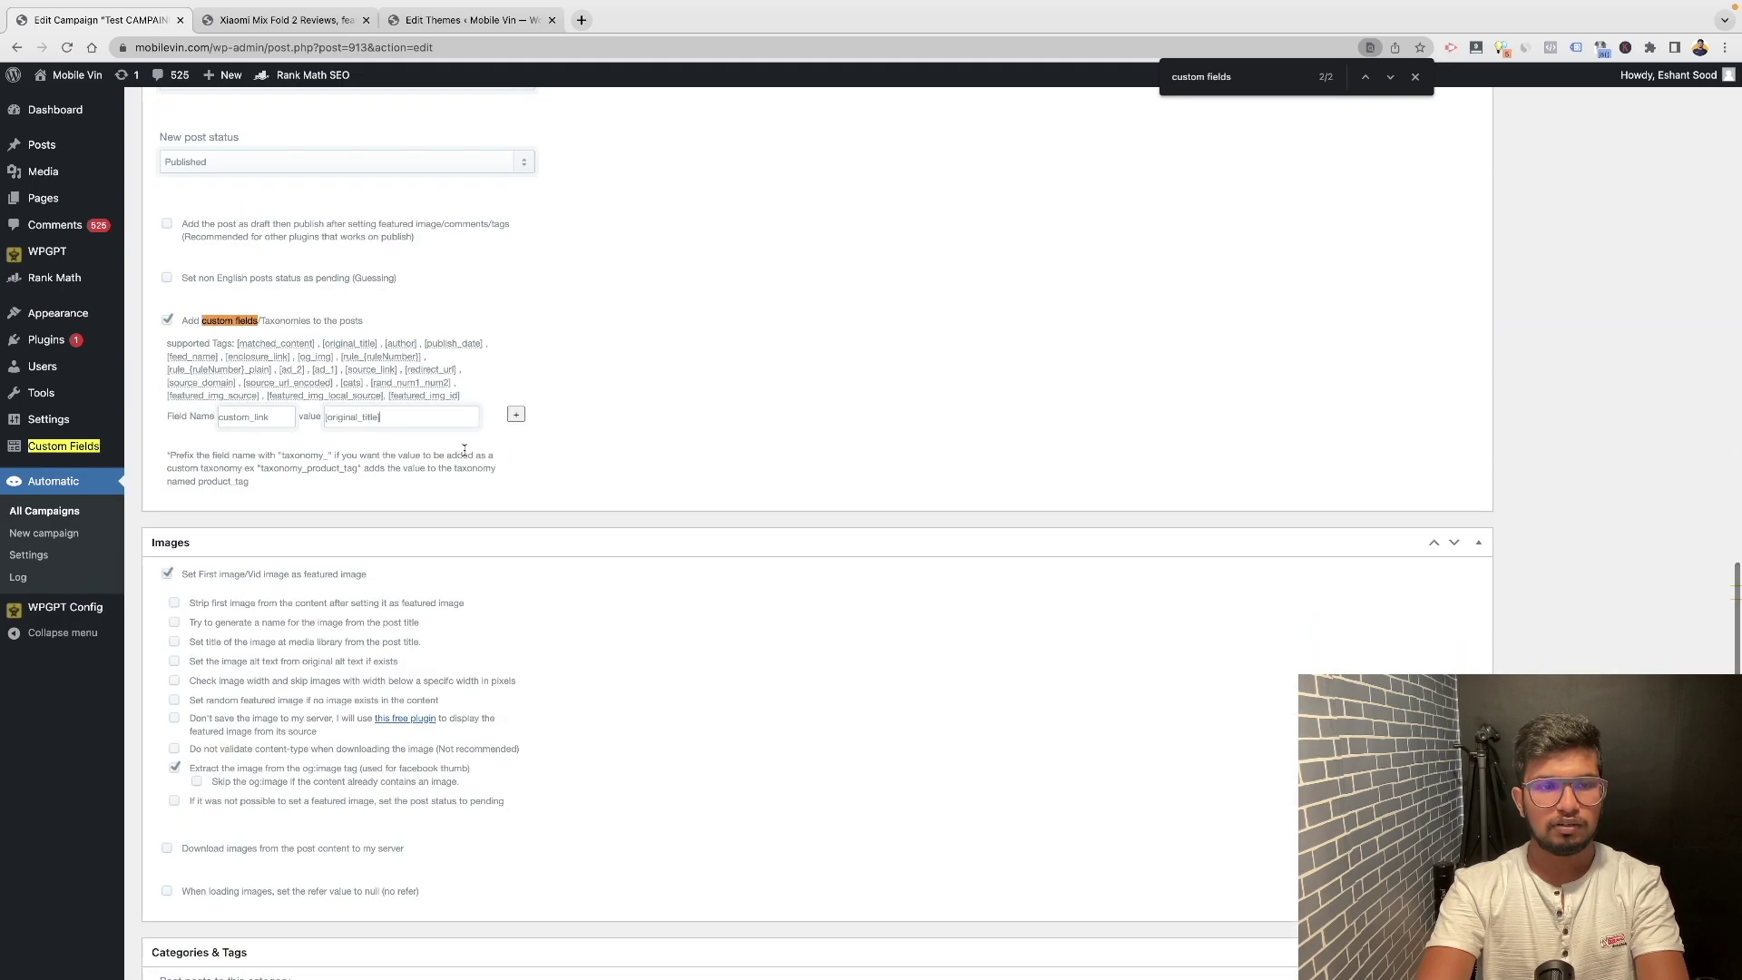
scroll(464, 451, "up", 5)
Add a second custom field row, clearing the trial [rule_1_plain] value so it stays empty
left_click(1379, 512)
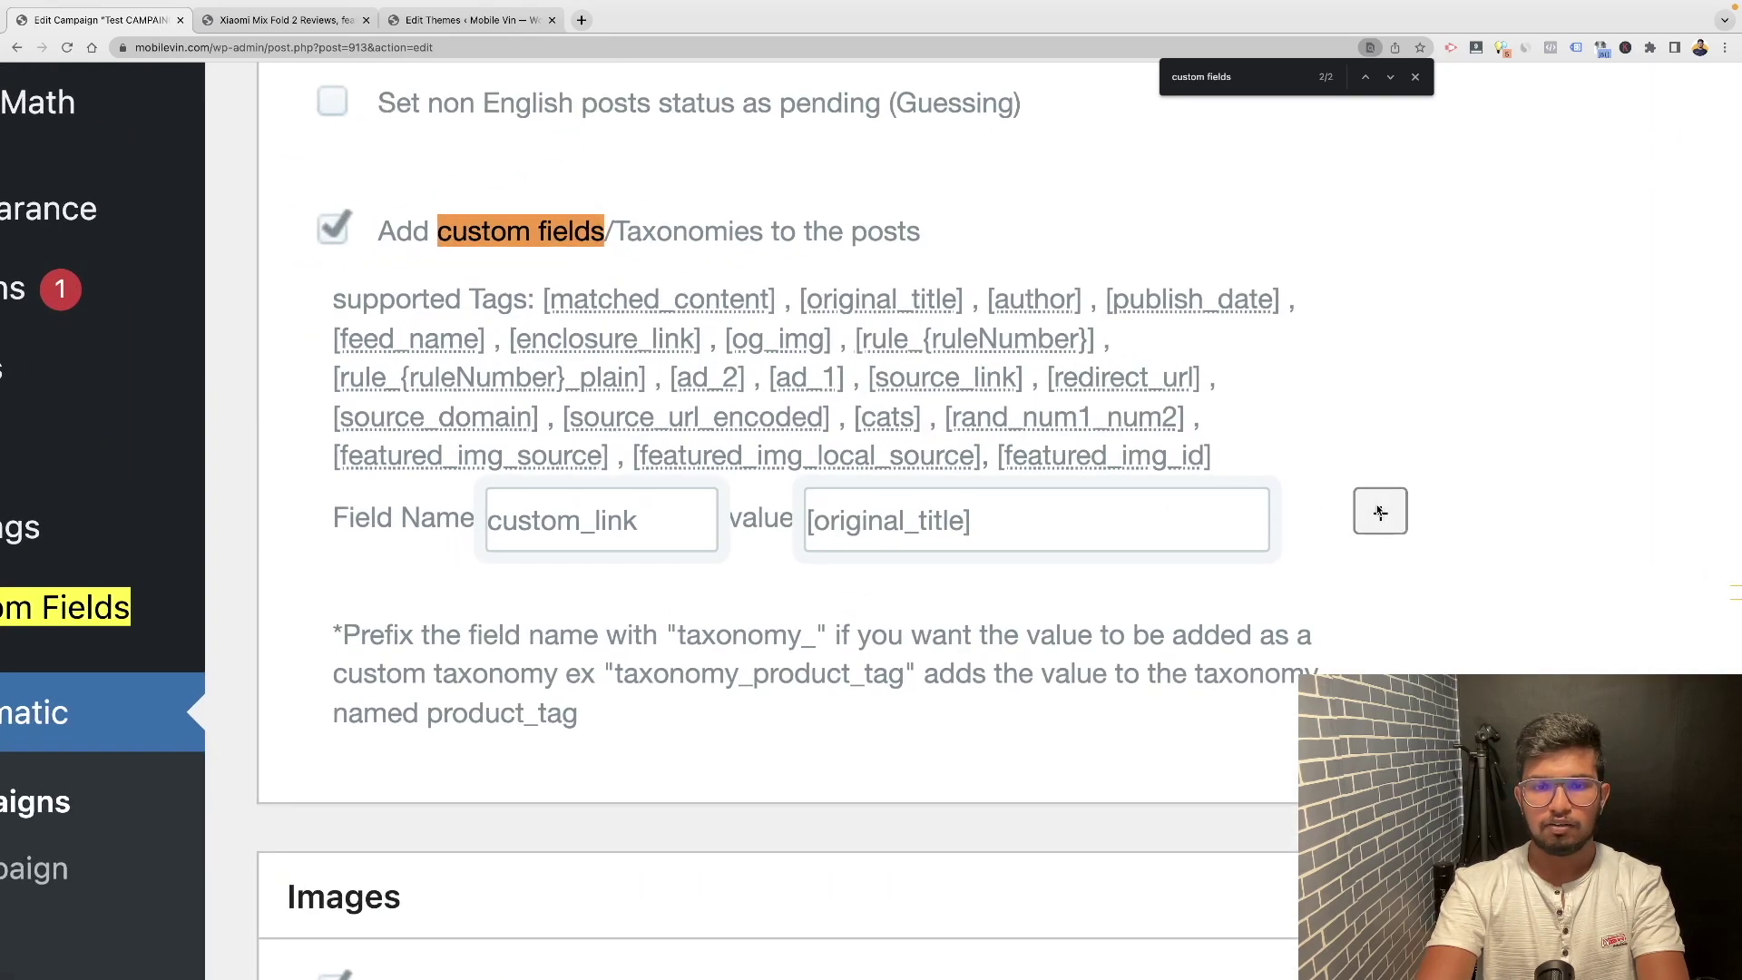
type("[rule_1")
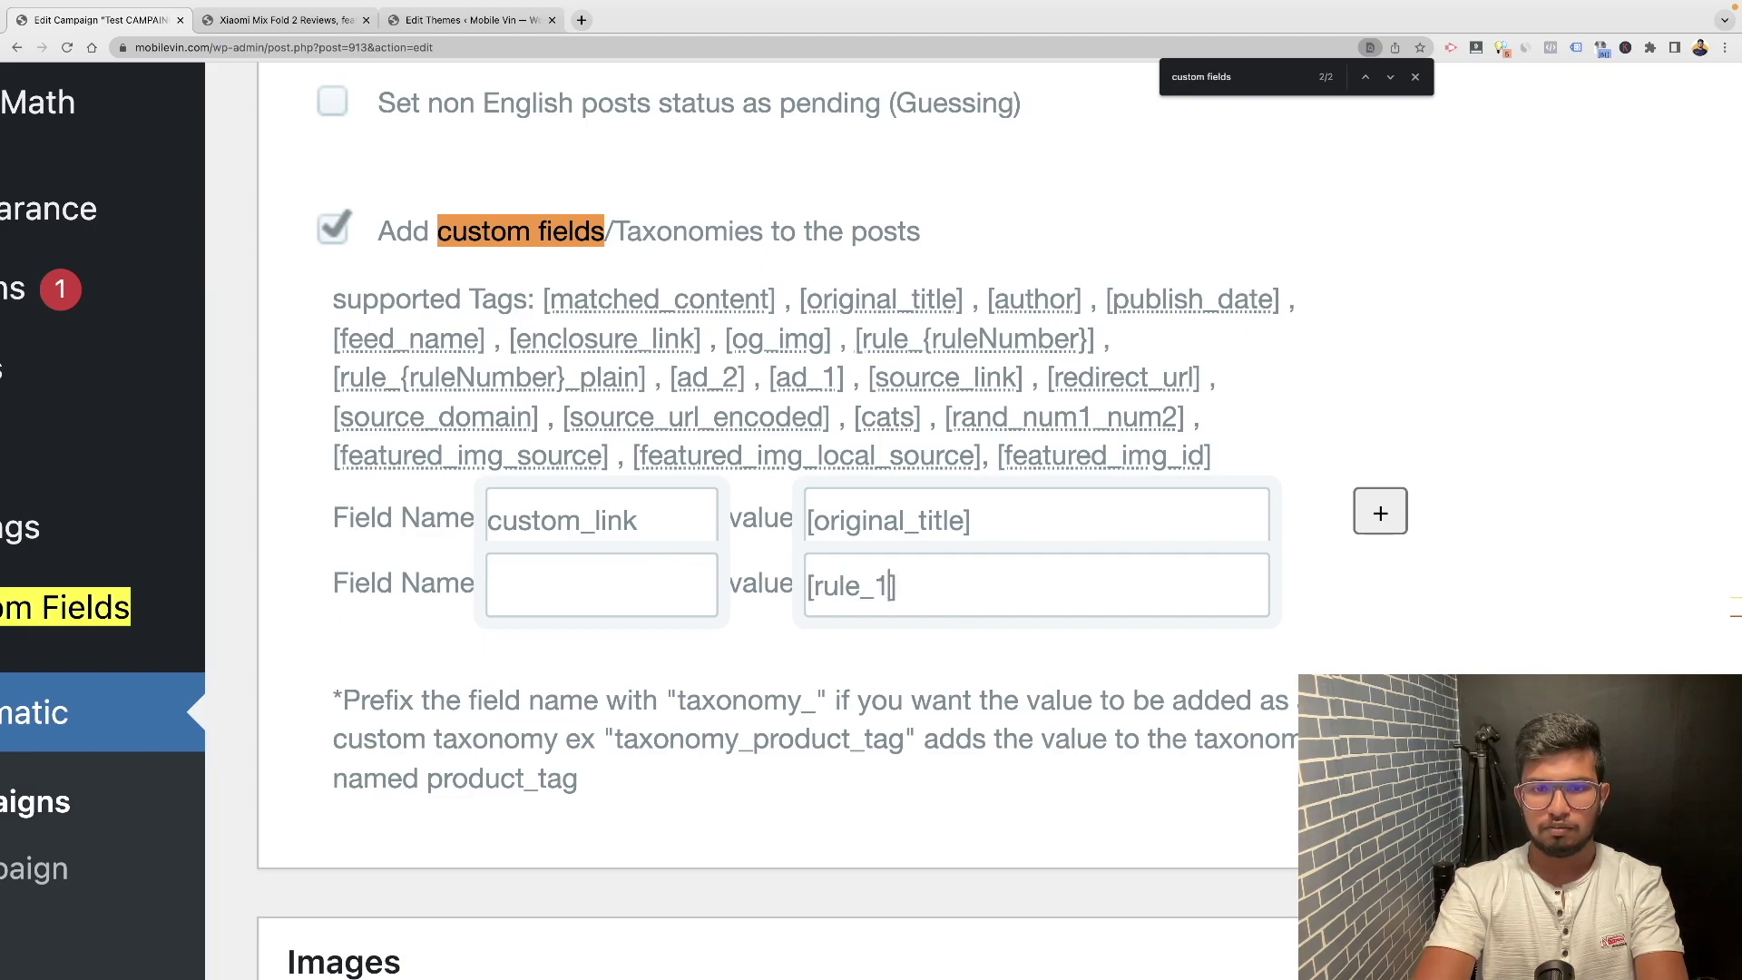
type("_plain]")
key("super+a")
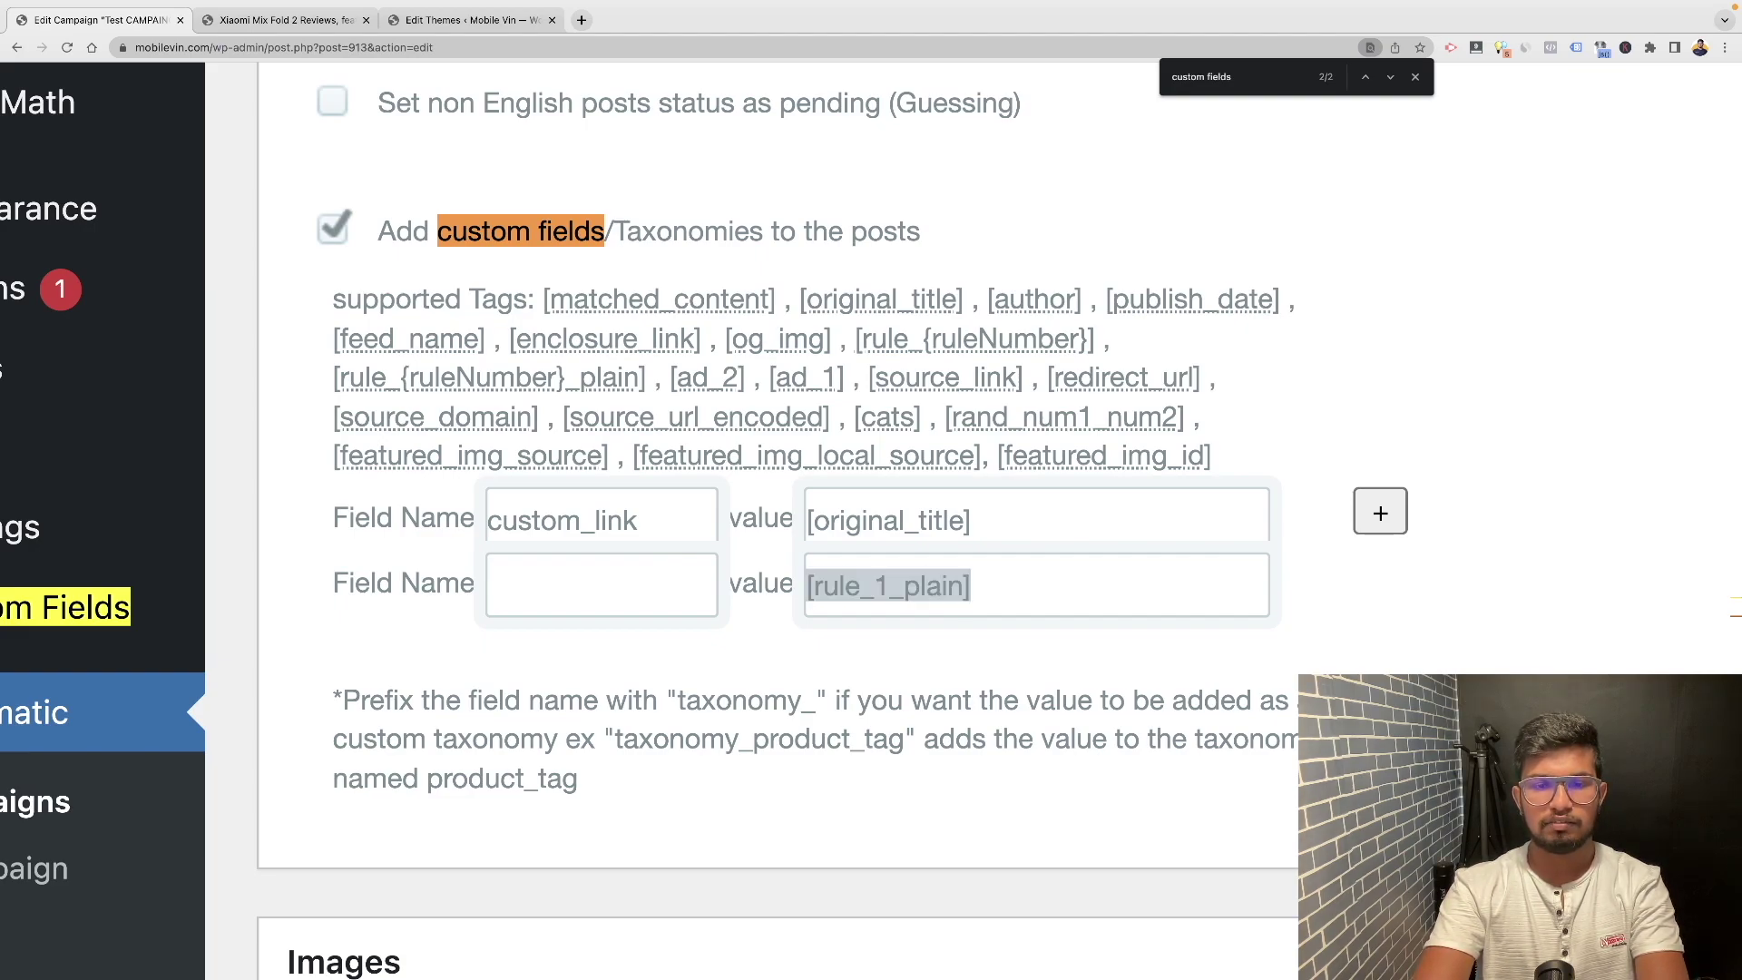
key("BackSpace")
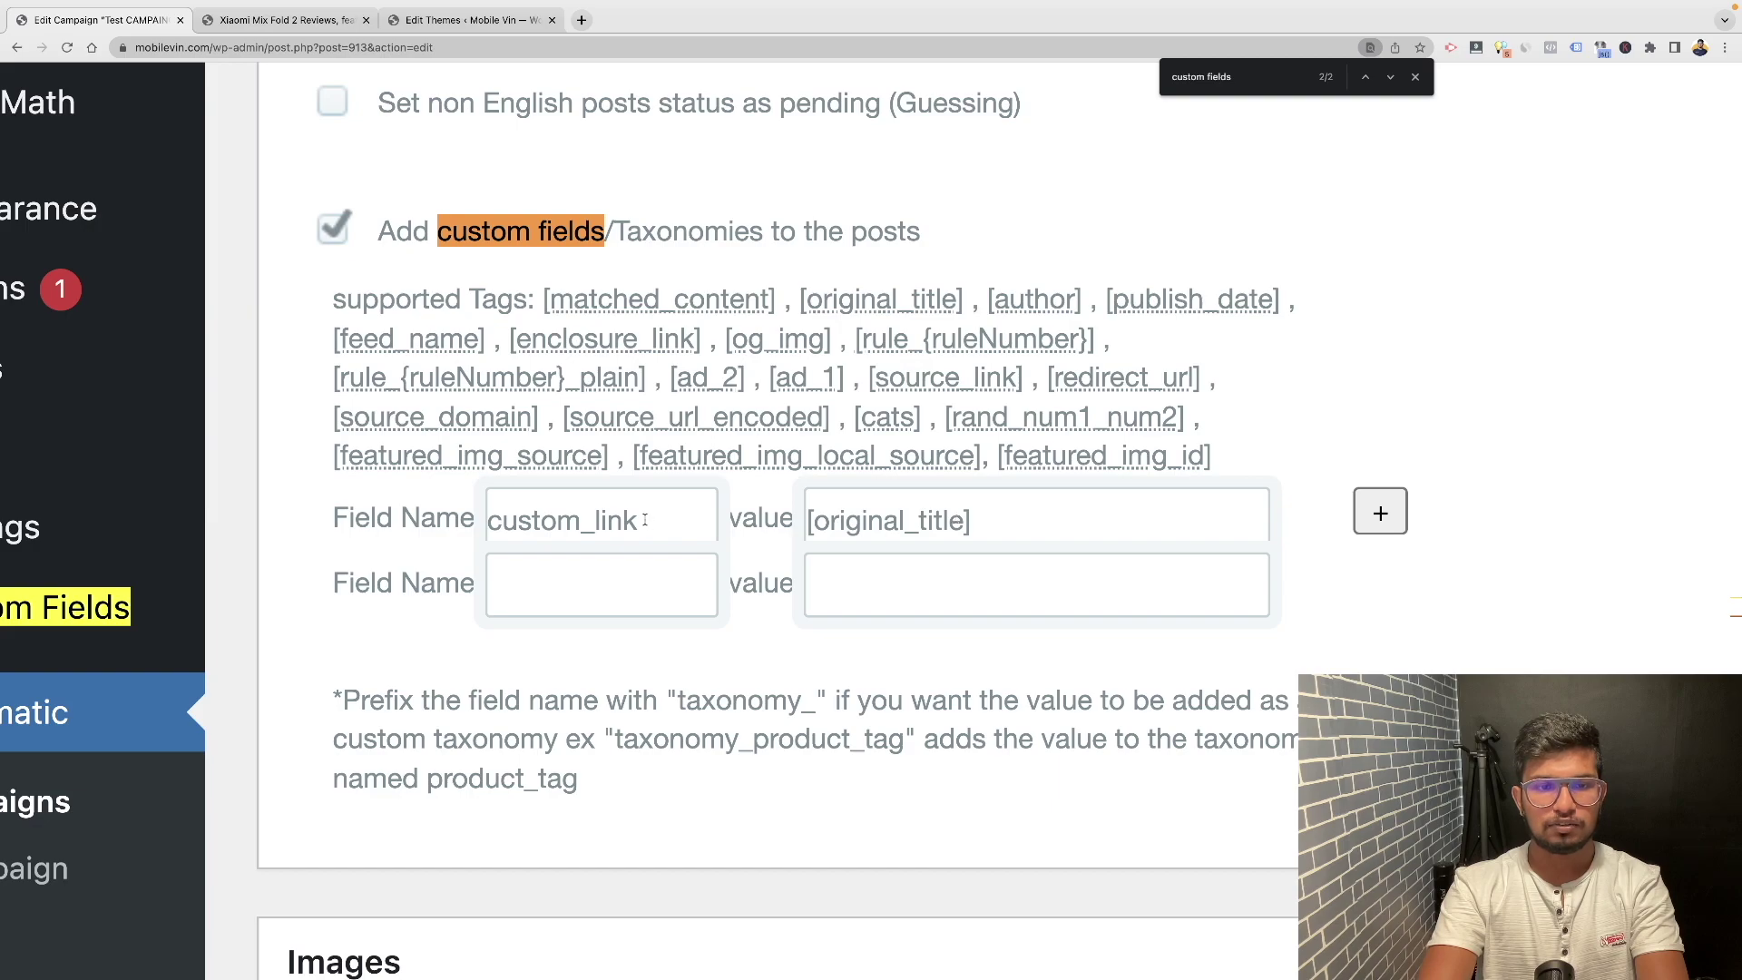
scroll(871, 490, "down", 5)
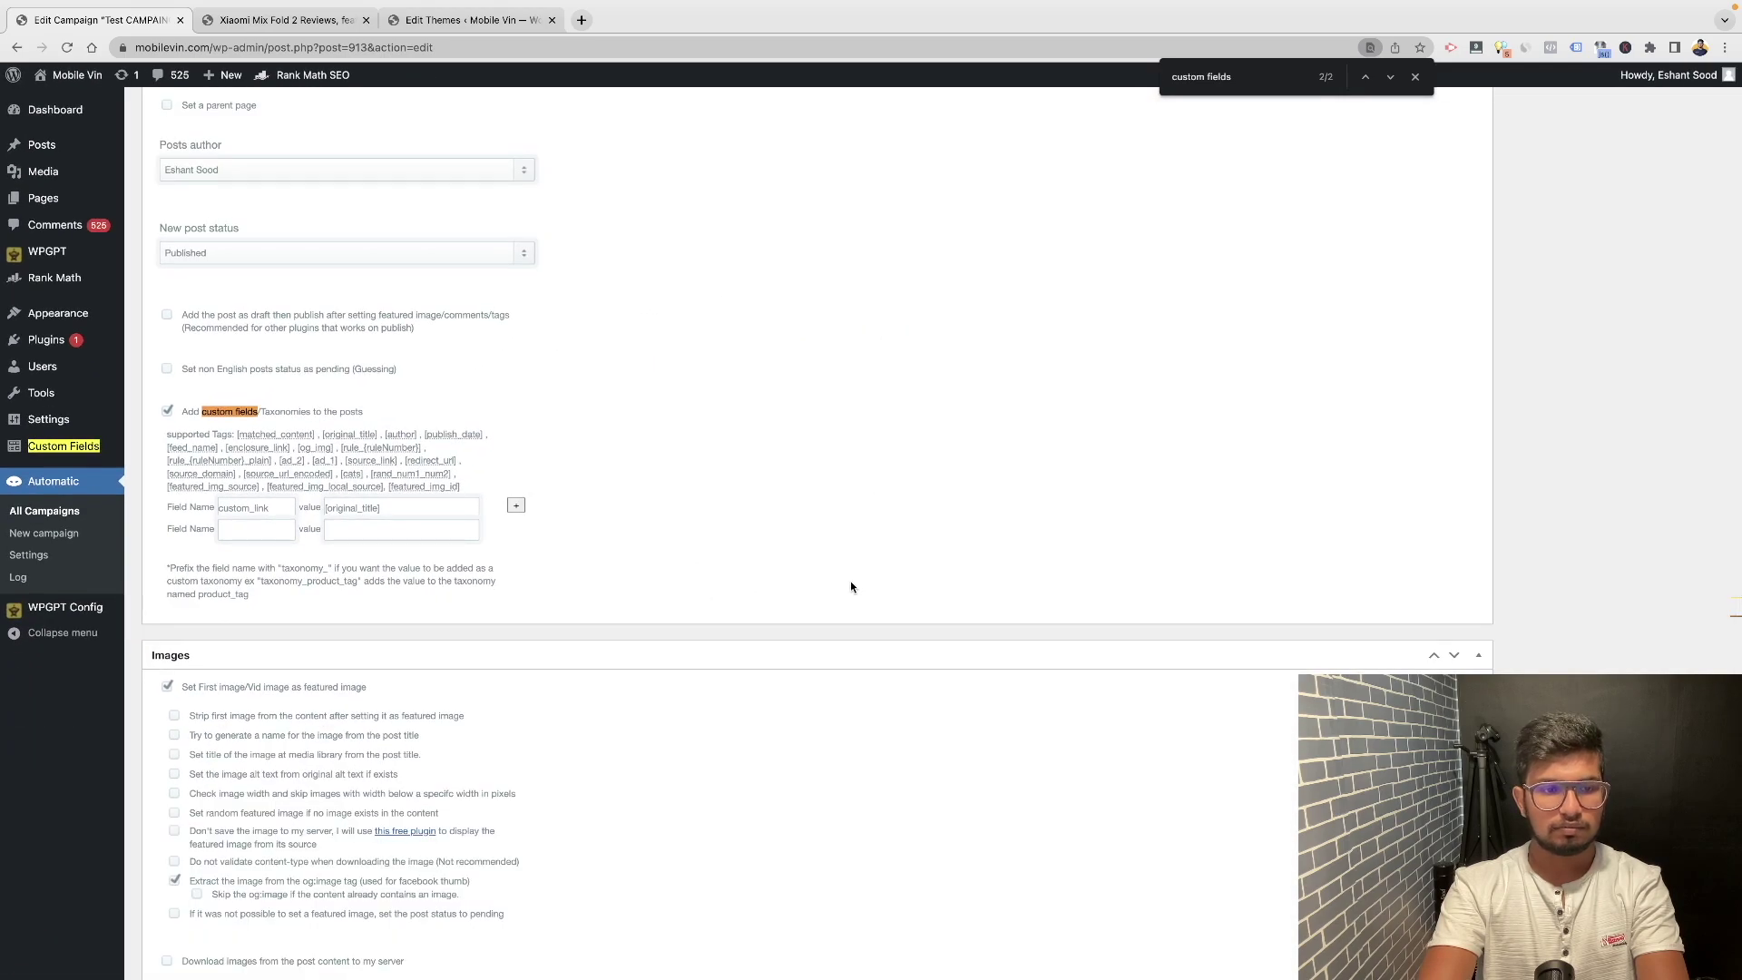
Tick 'Add the post as draft then publish after setting featured image/comments/tags'
scroll(851, 587, "down", 3)
scroll(851, 587, "up", 2)
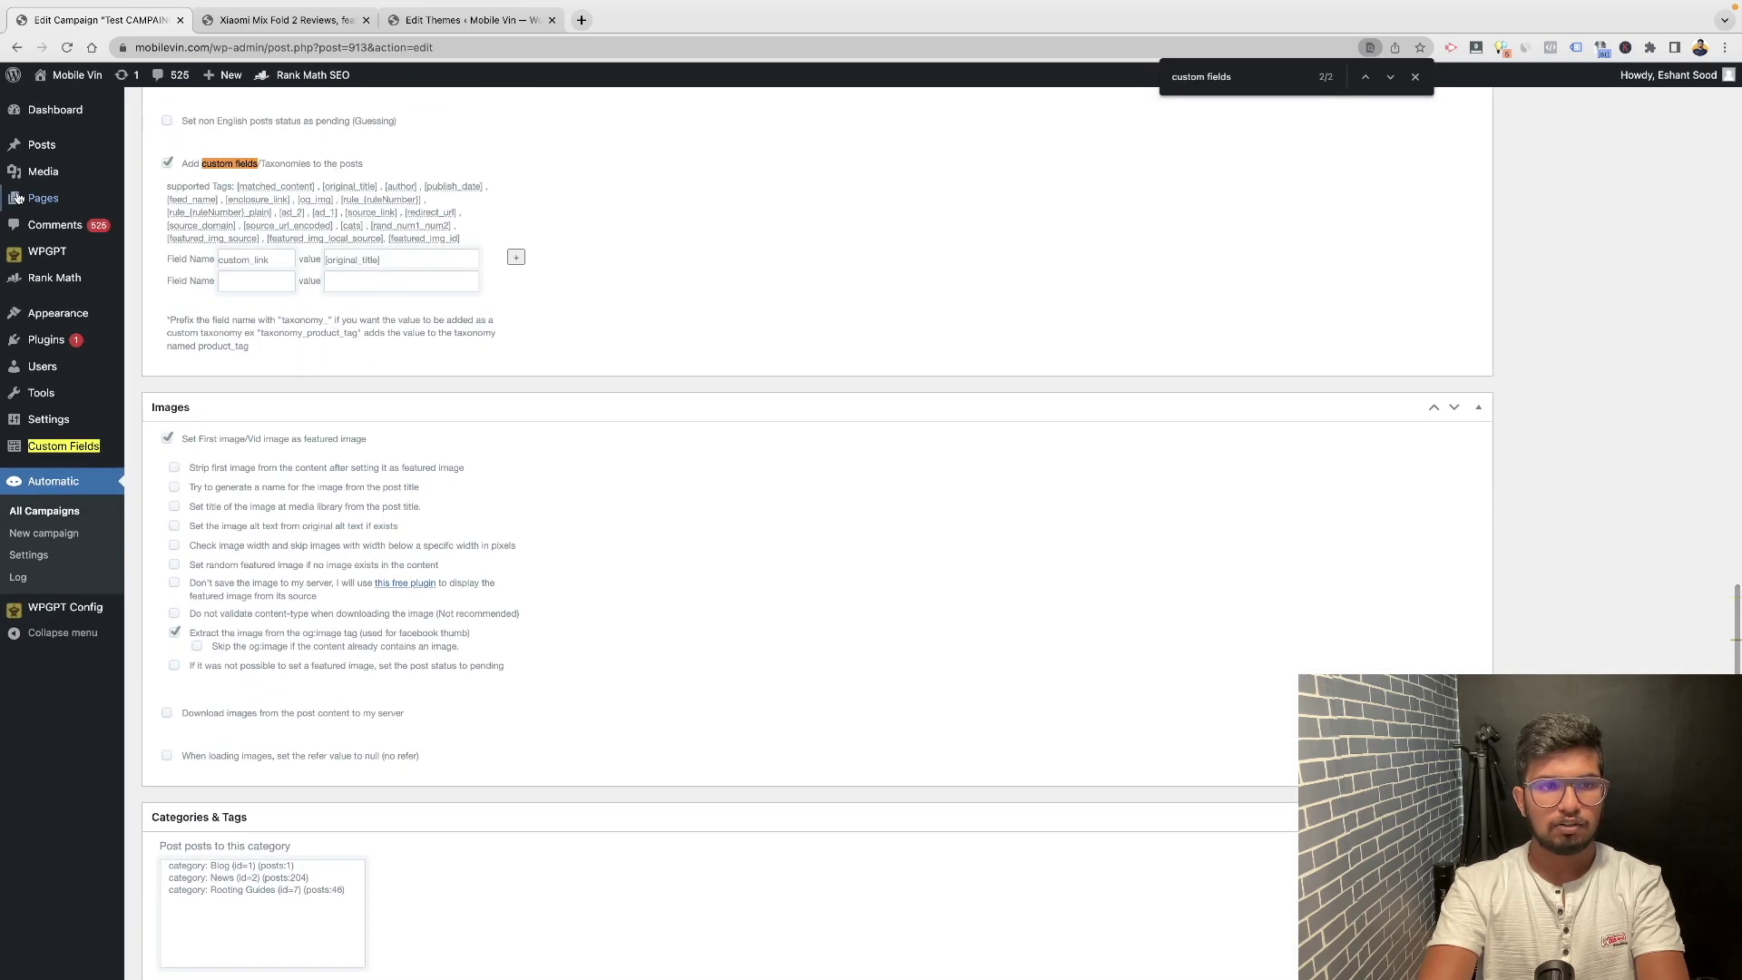
scroll(363, 336, "down", 15)
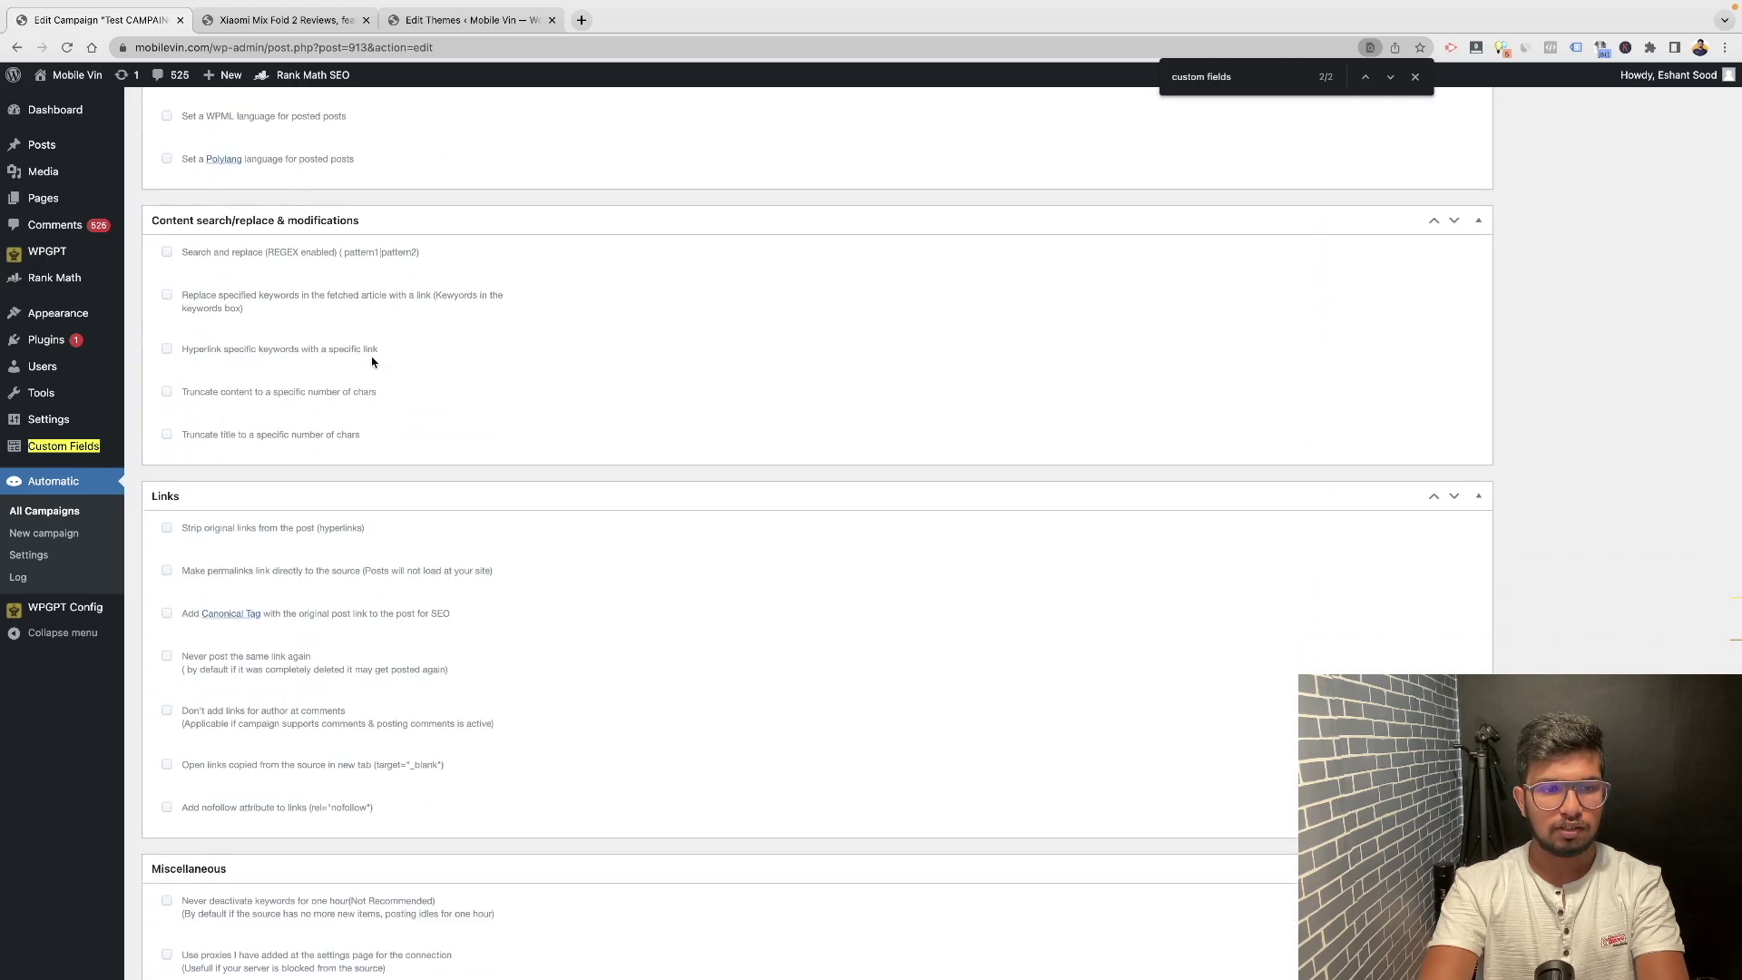
scroll(372, 358, "up", 15)
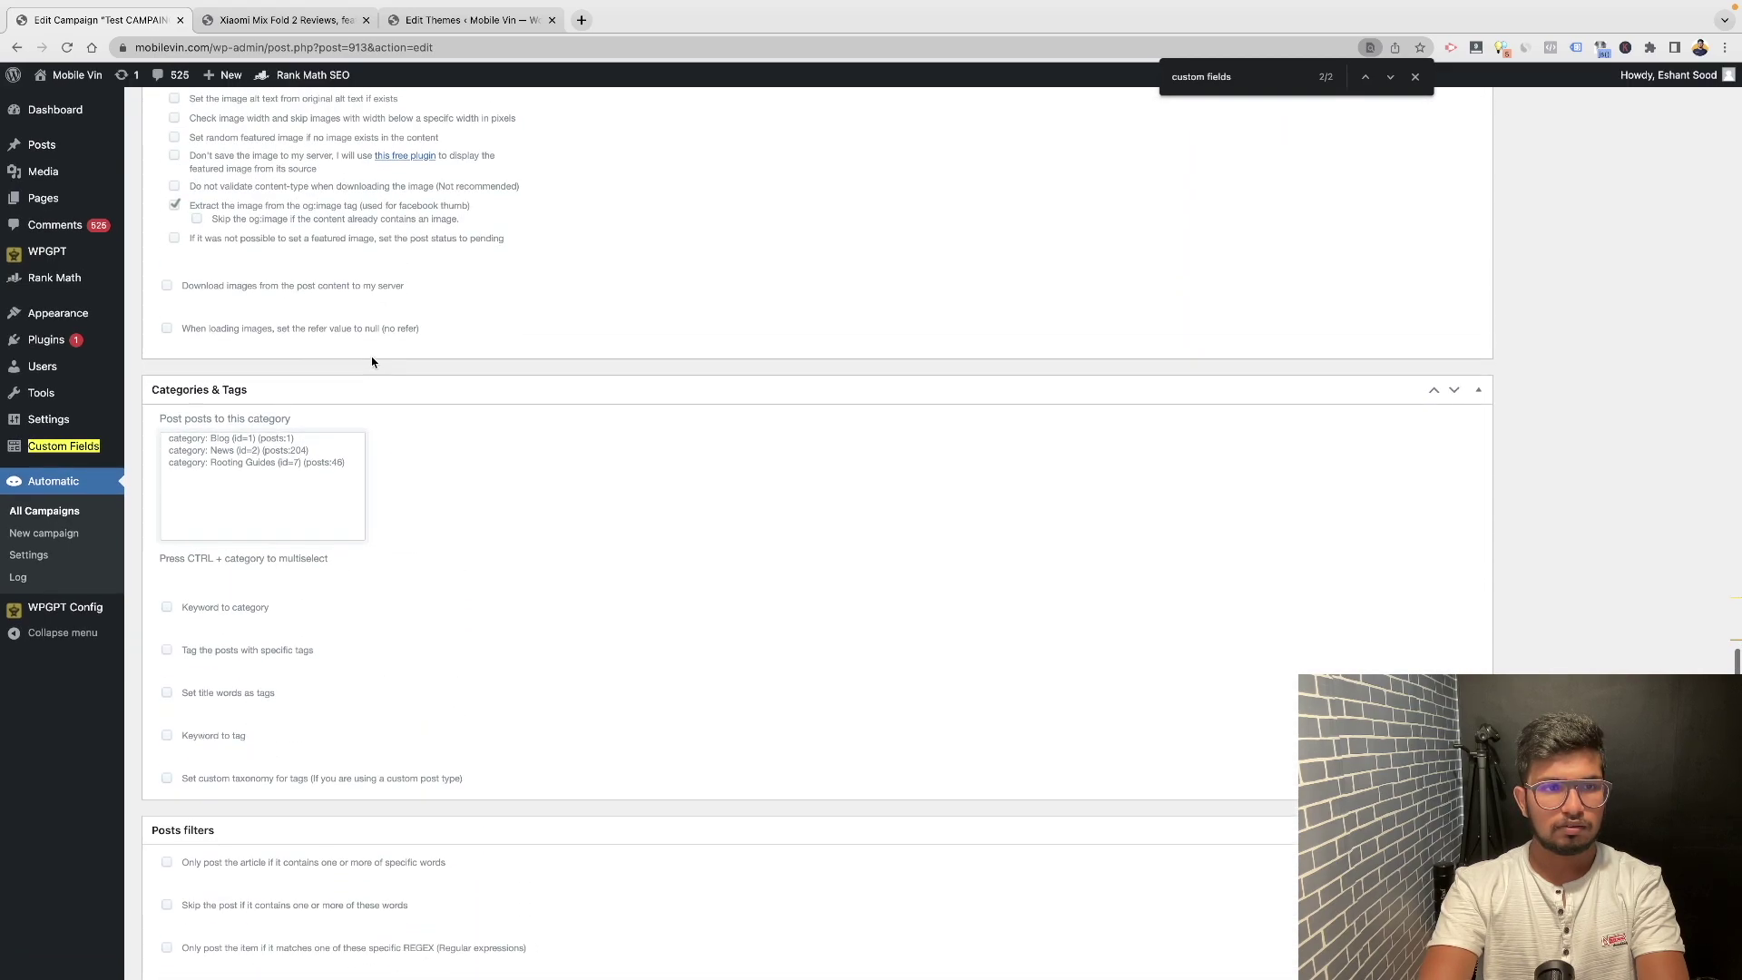
scroll(372, 361, "up", 8)
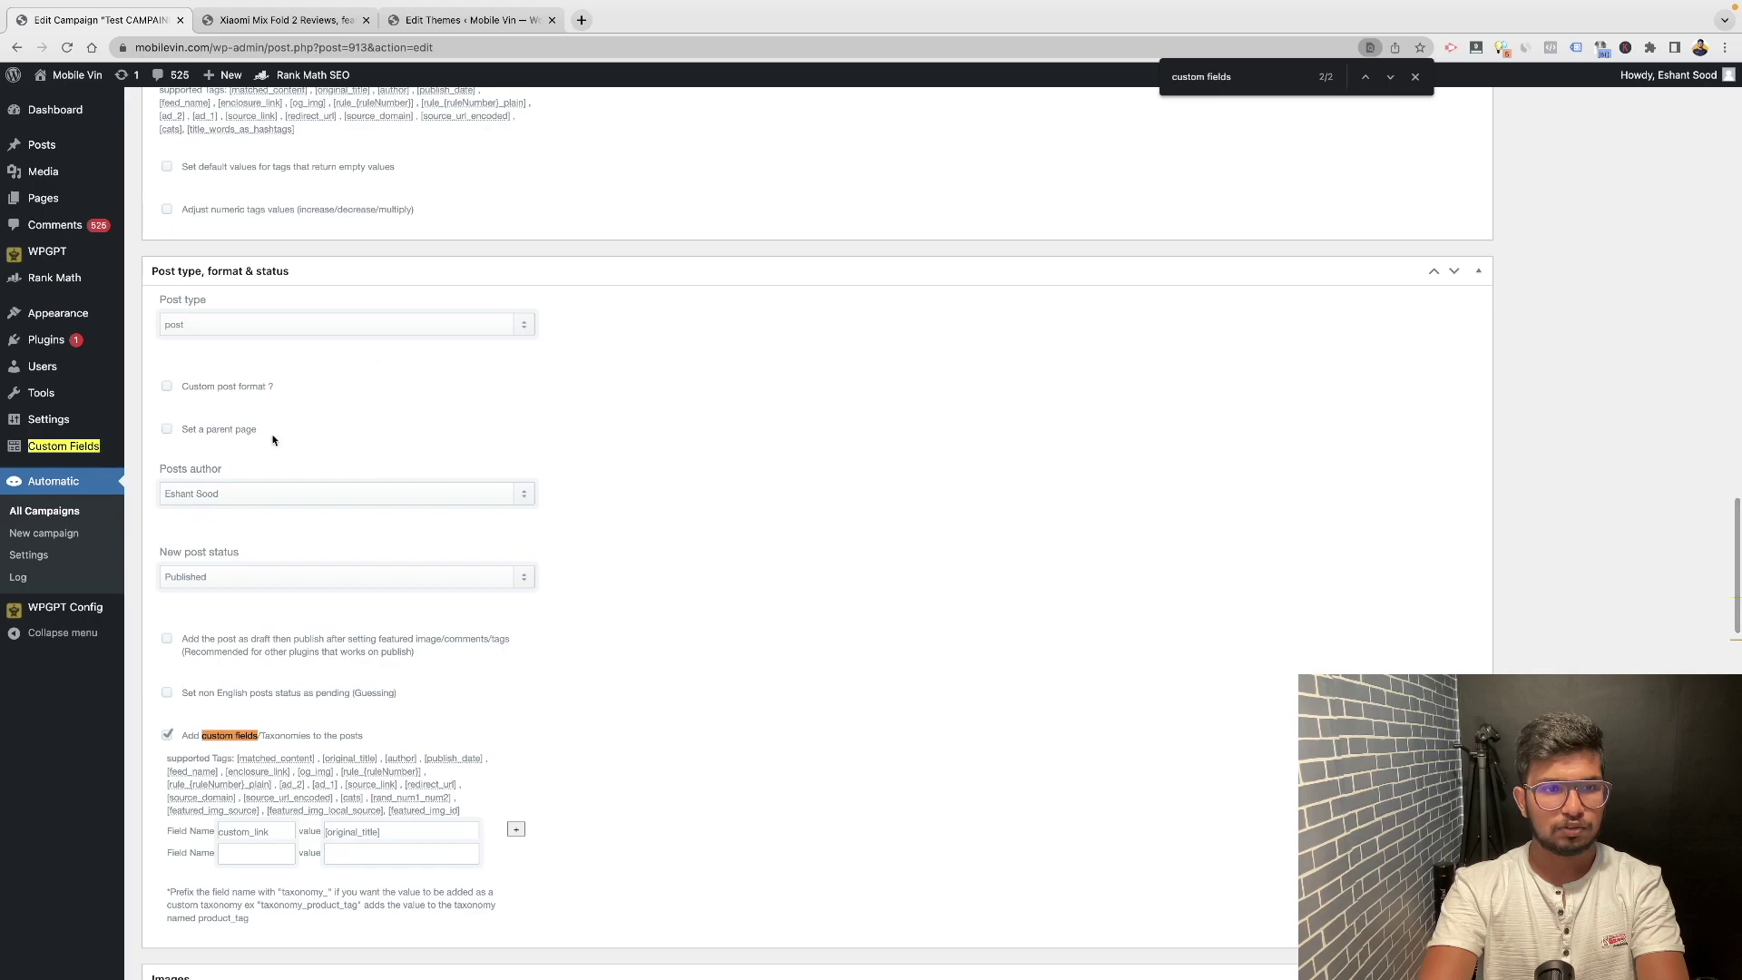
scroll(189, 586, "up", 5)
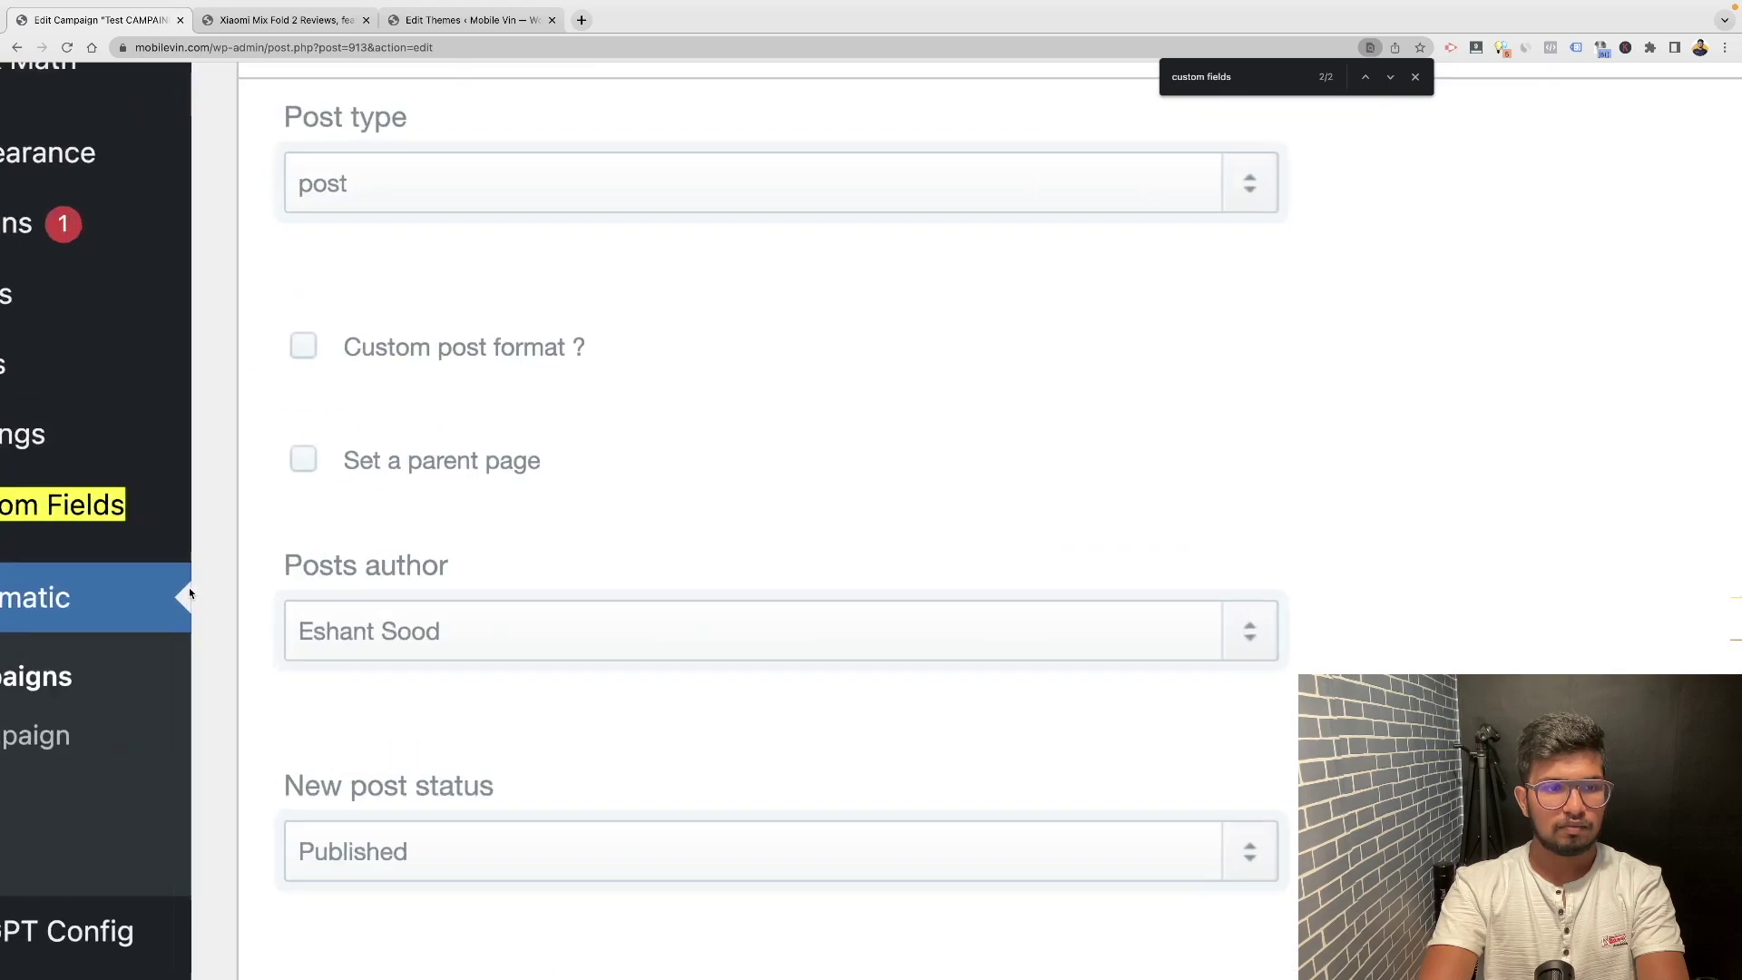
scroll(487, 654, "down", 5)
left_click_drag(328, 389, 609, 381)
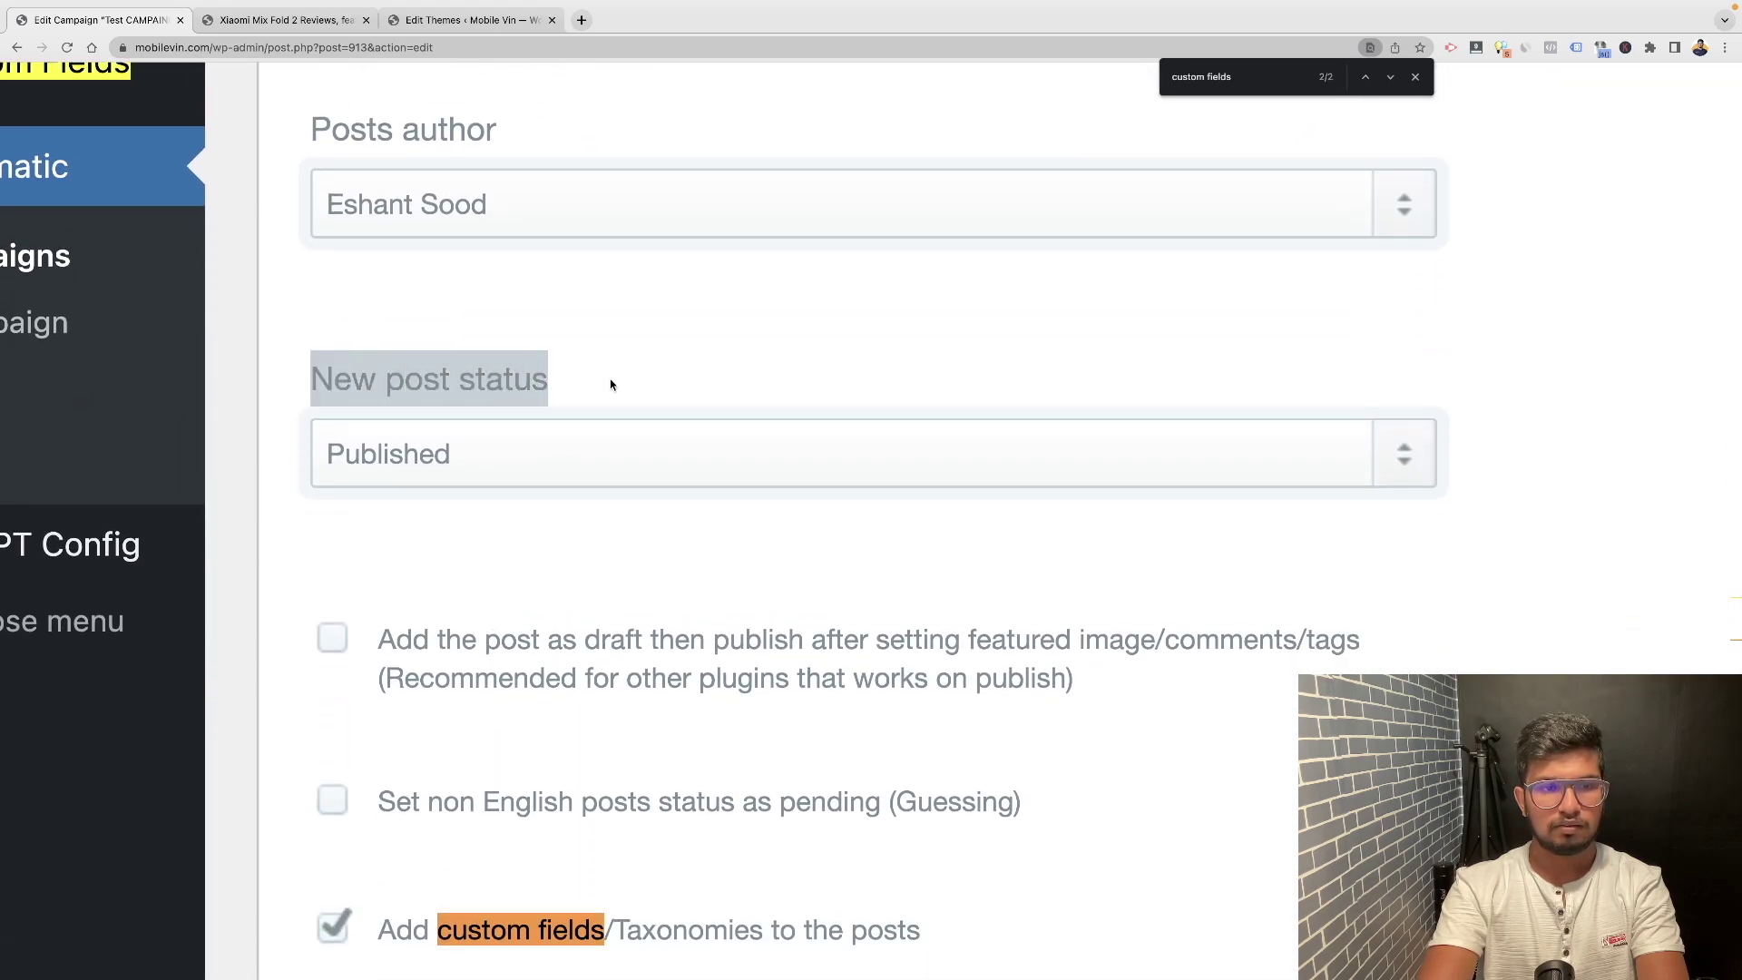
scroll(424, 432, "down", 3)
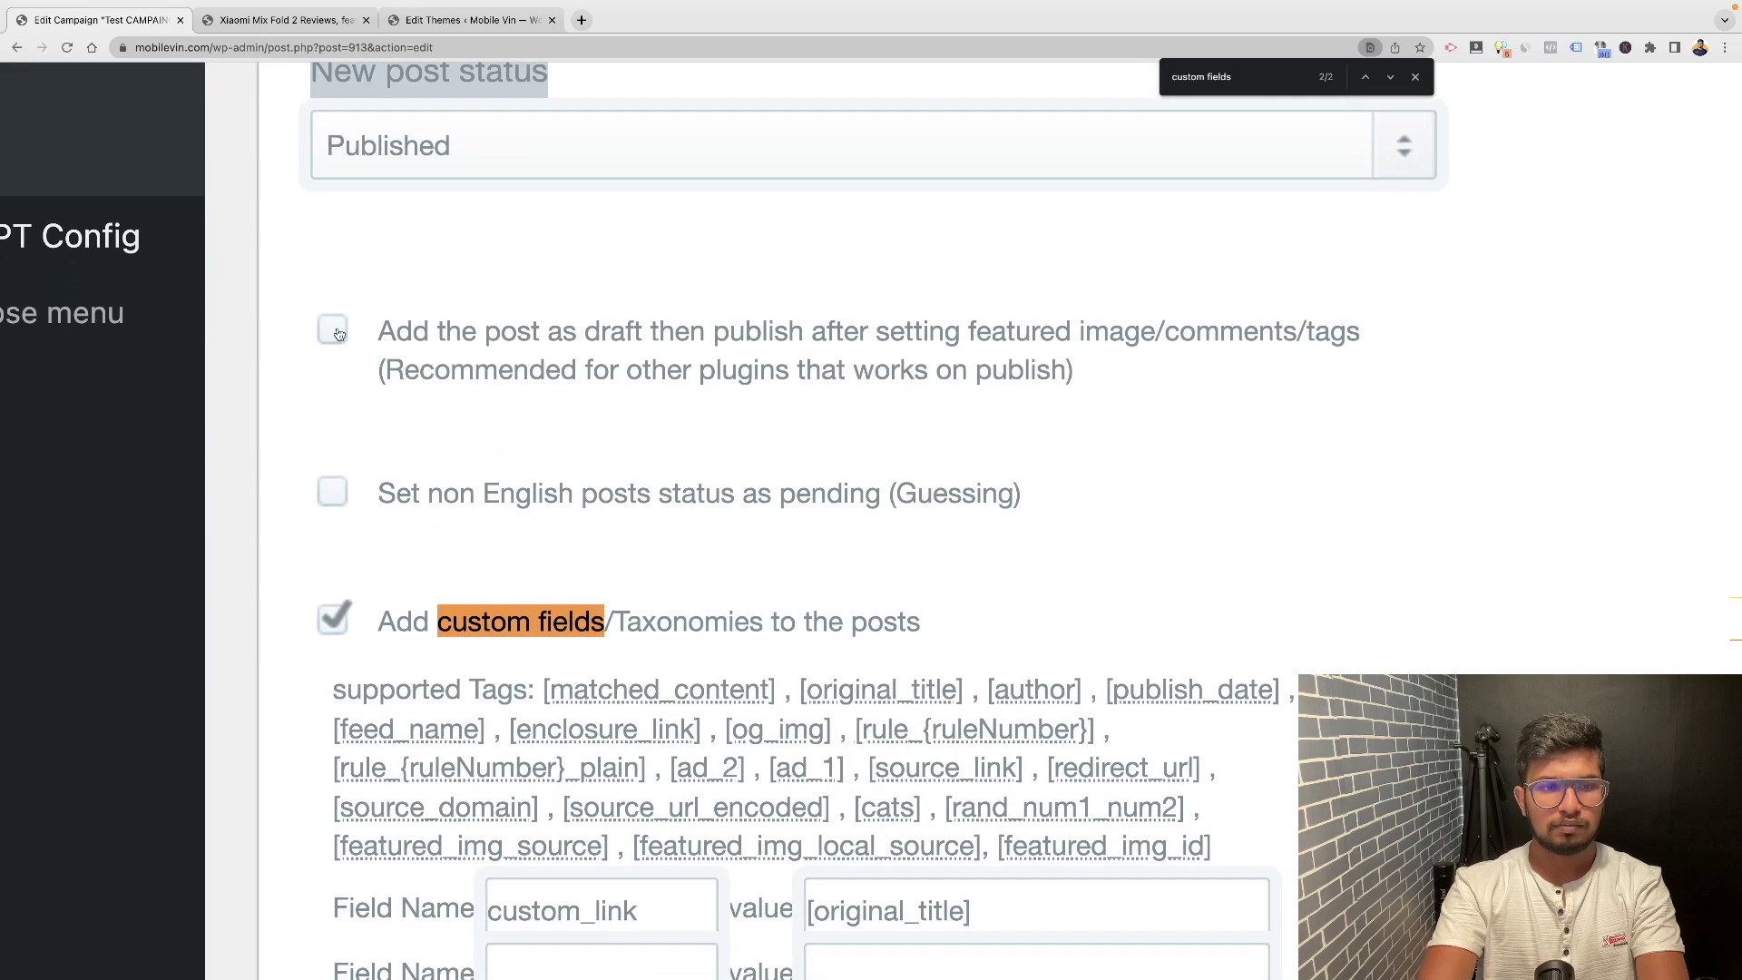
left_click(339, 335)
left_click_drag(365, 272, 1130, 299)
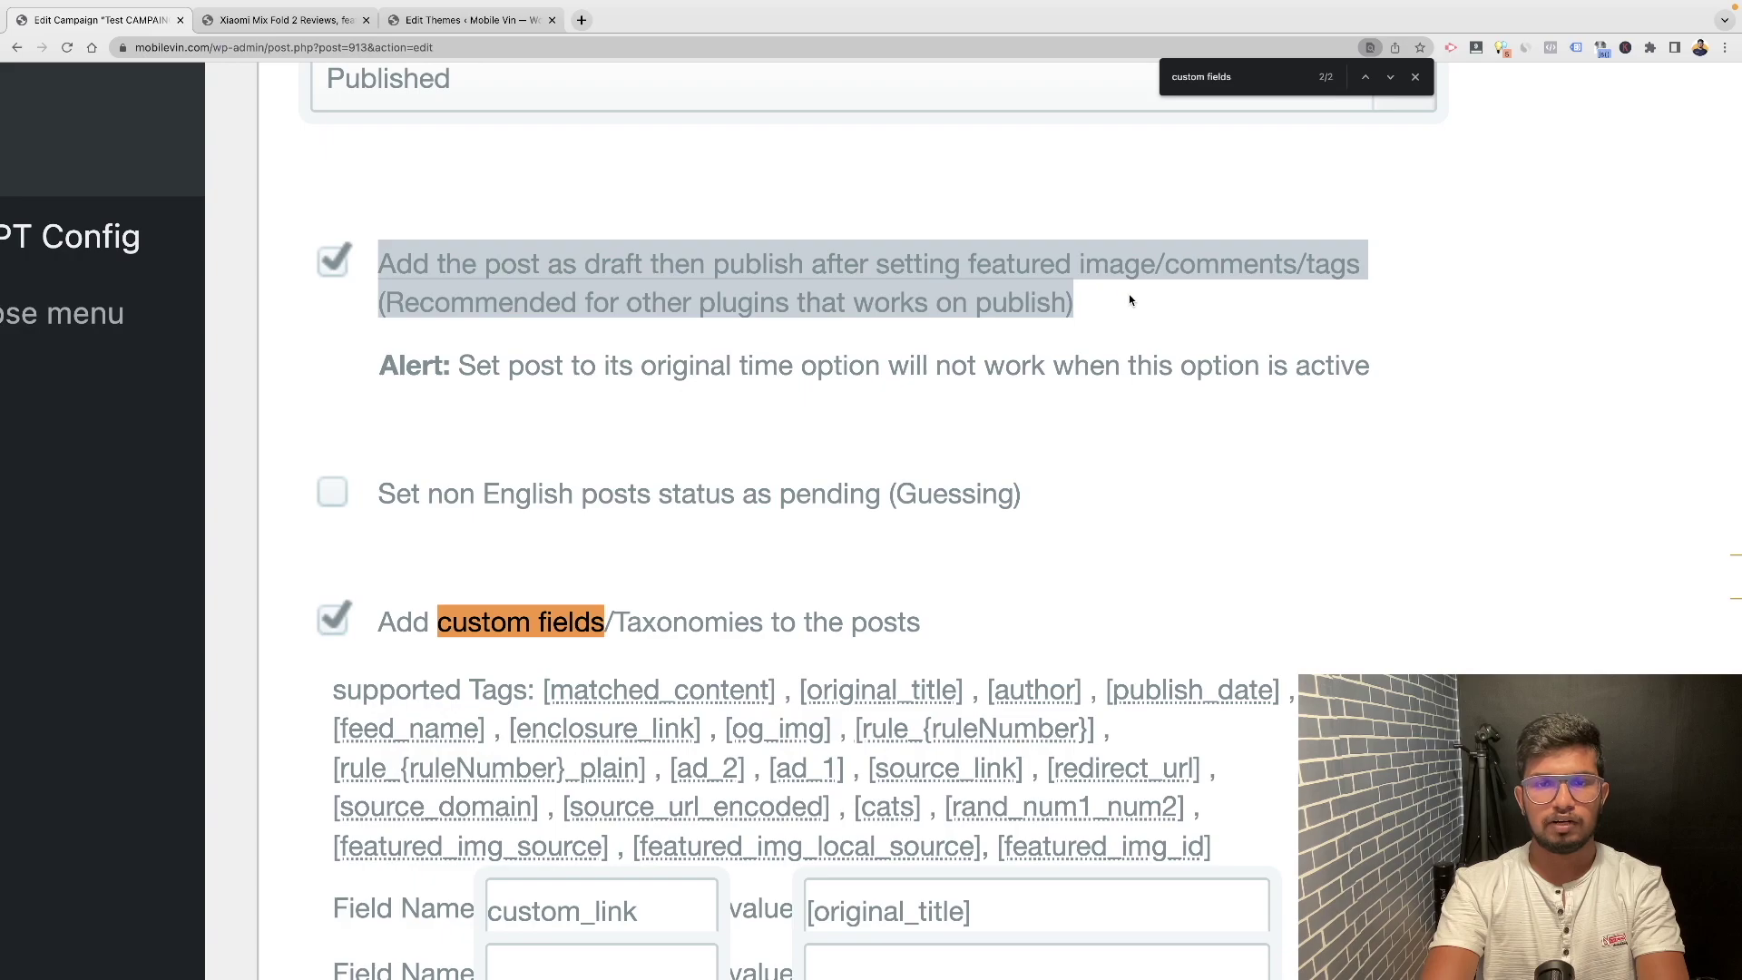
key("super+0")
scroll(1128, 299, "up", 15)
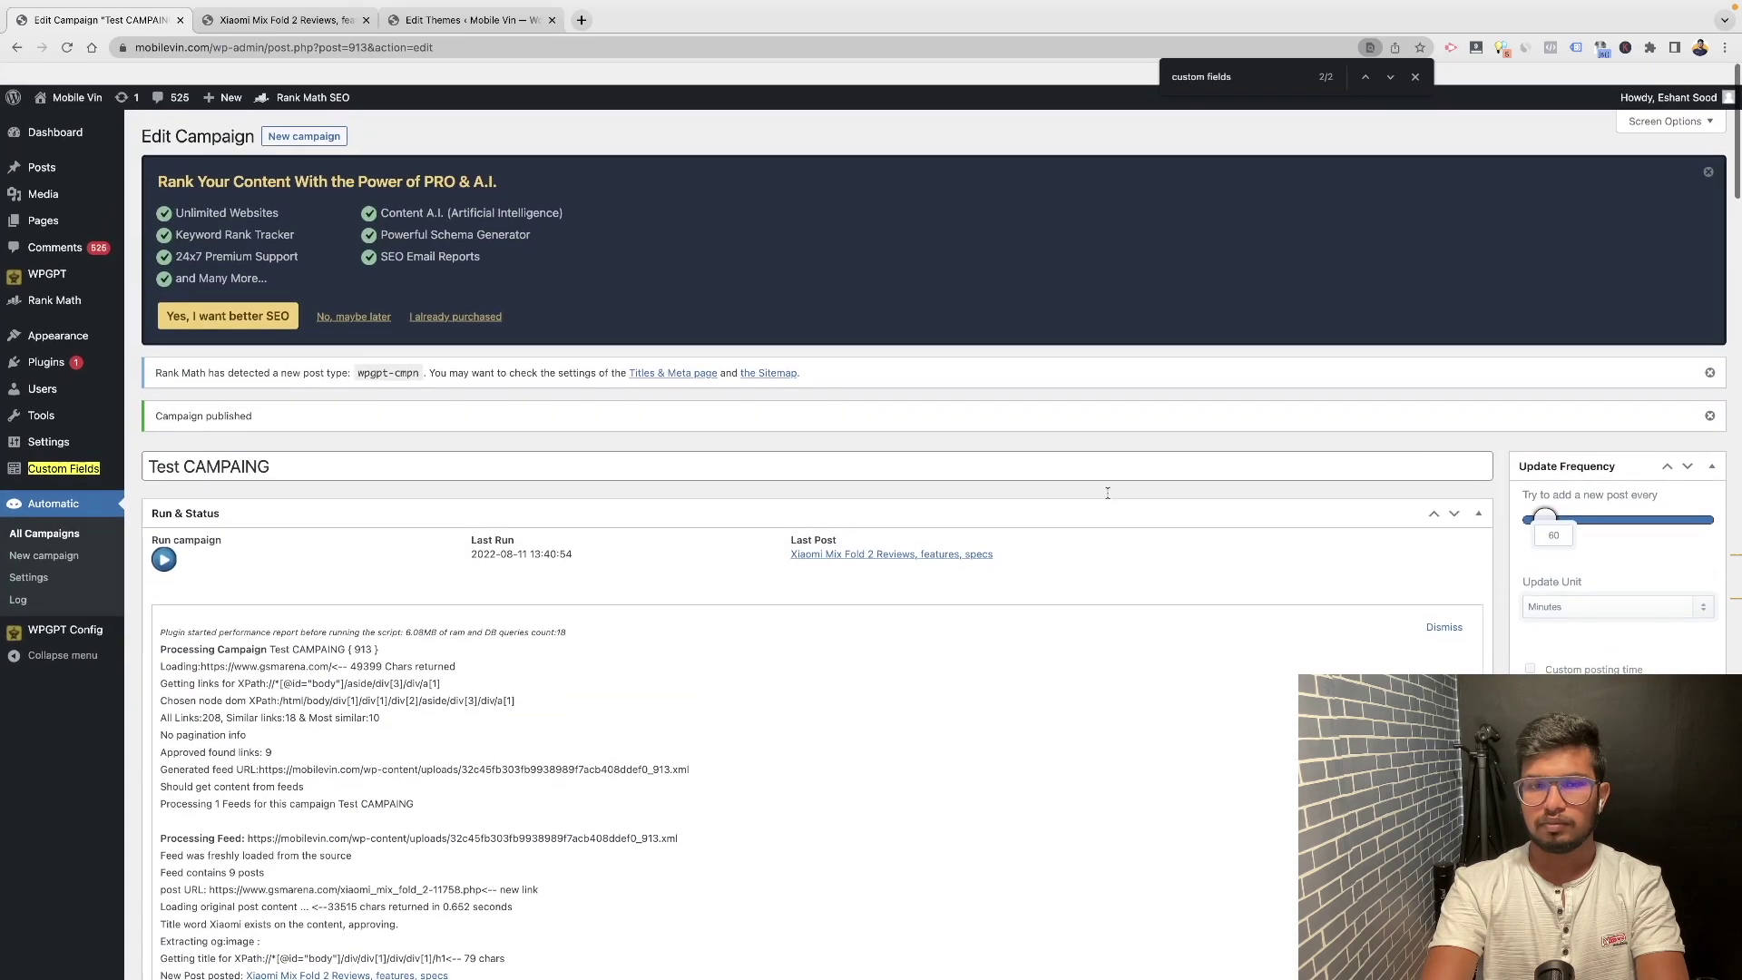
Save Test CAMPAING, run it, and open the new 'BLU Bold N2 Reviews, features, specs' post in a tab
key("super+r")
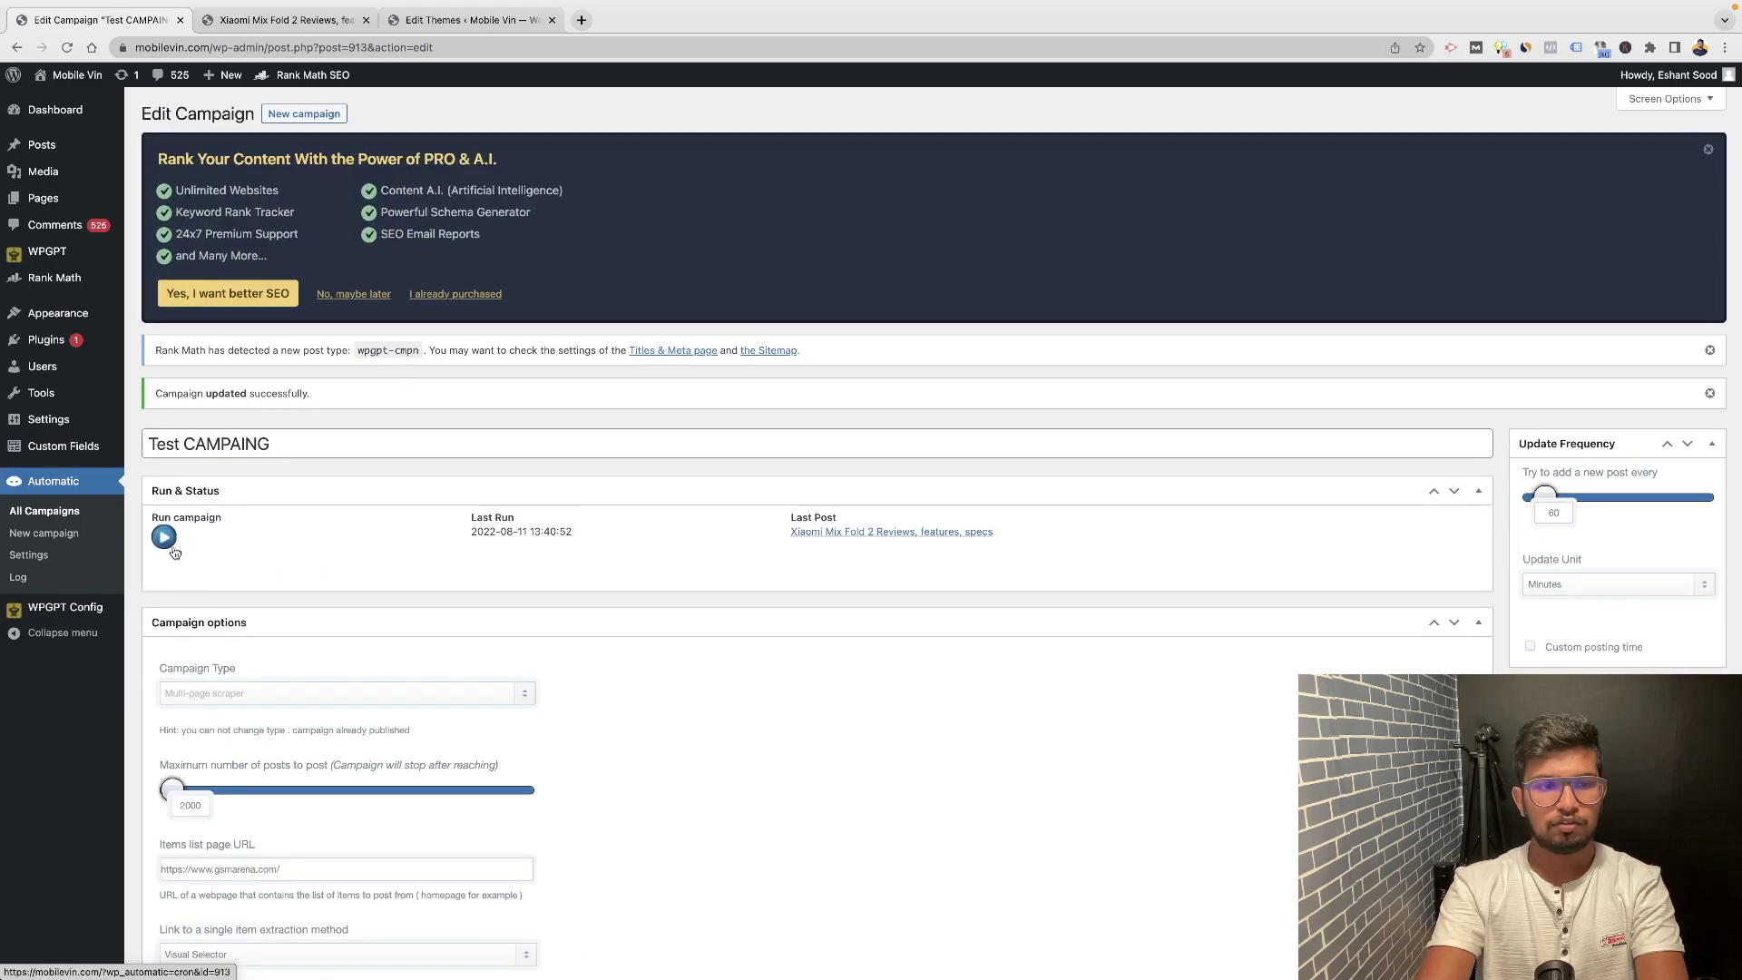
left_click(173, 550)
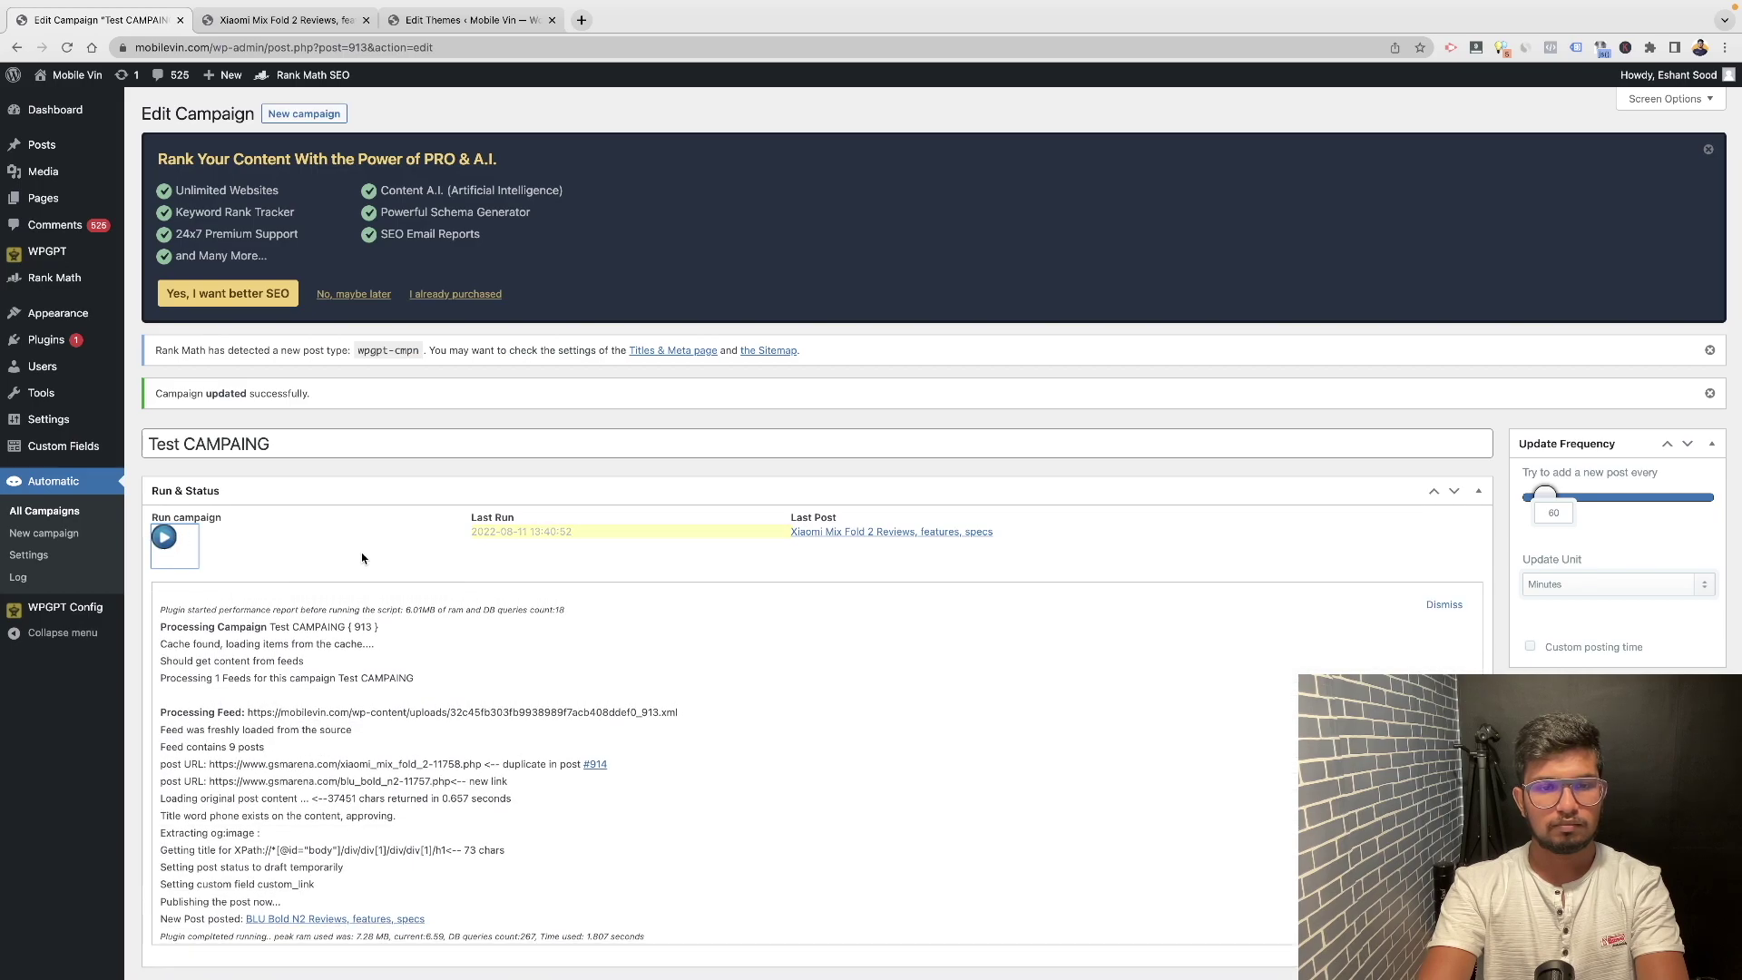
middle_click(871, 532)
Check that the 'BLU Bold N2 Reviews, features, specs' post lives at mobilevin.com/blu-bold-n2/
key("super+4")
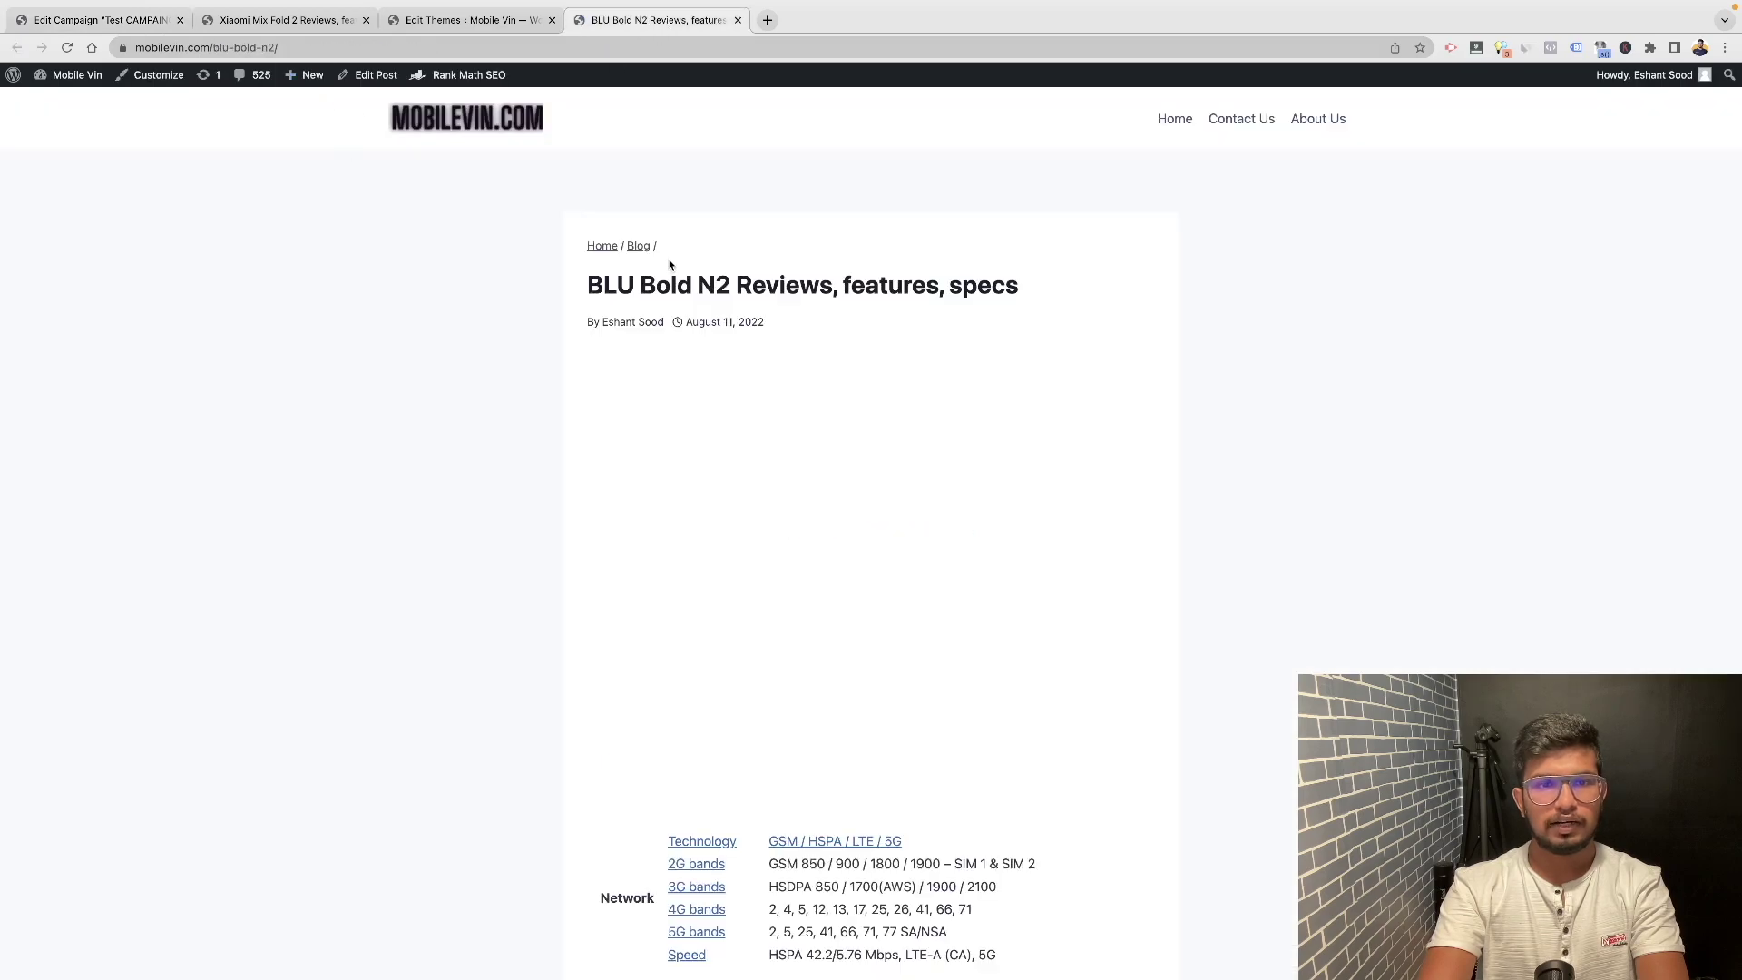
left_click_drag(640, 285, 1038, 354)
left_click(1038, 354)
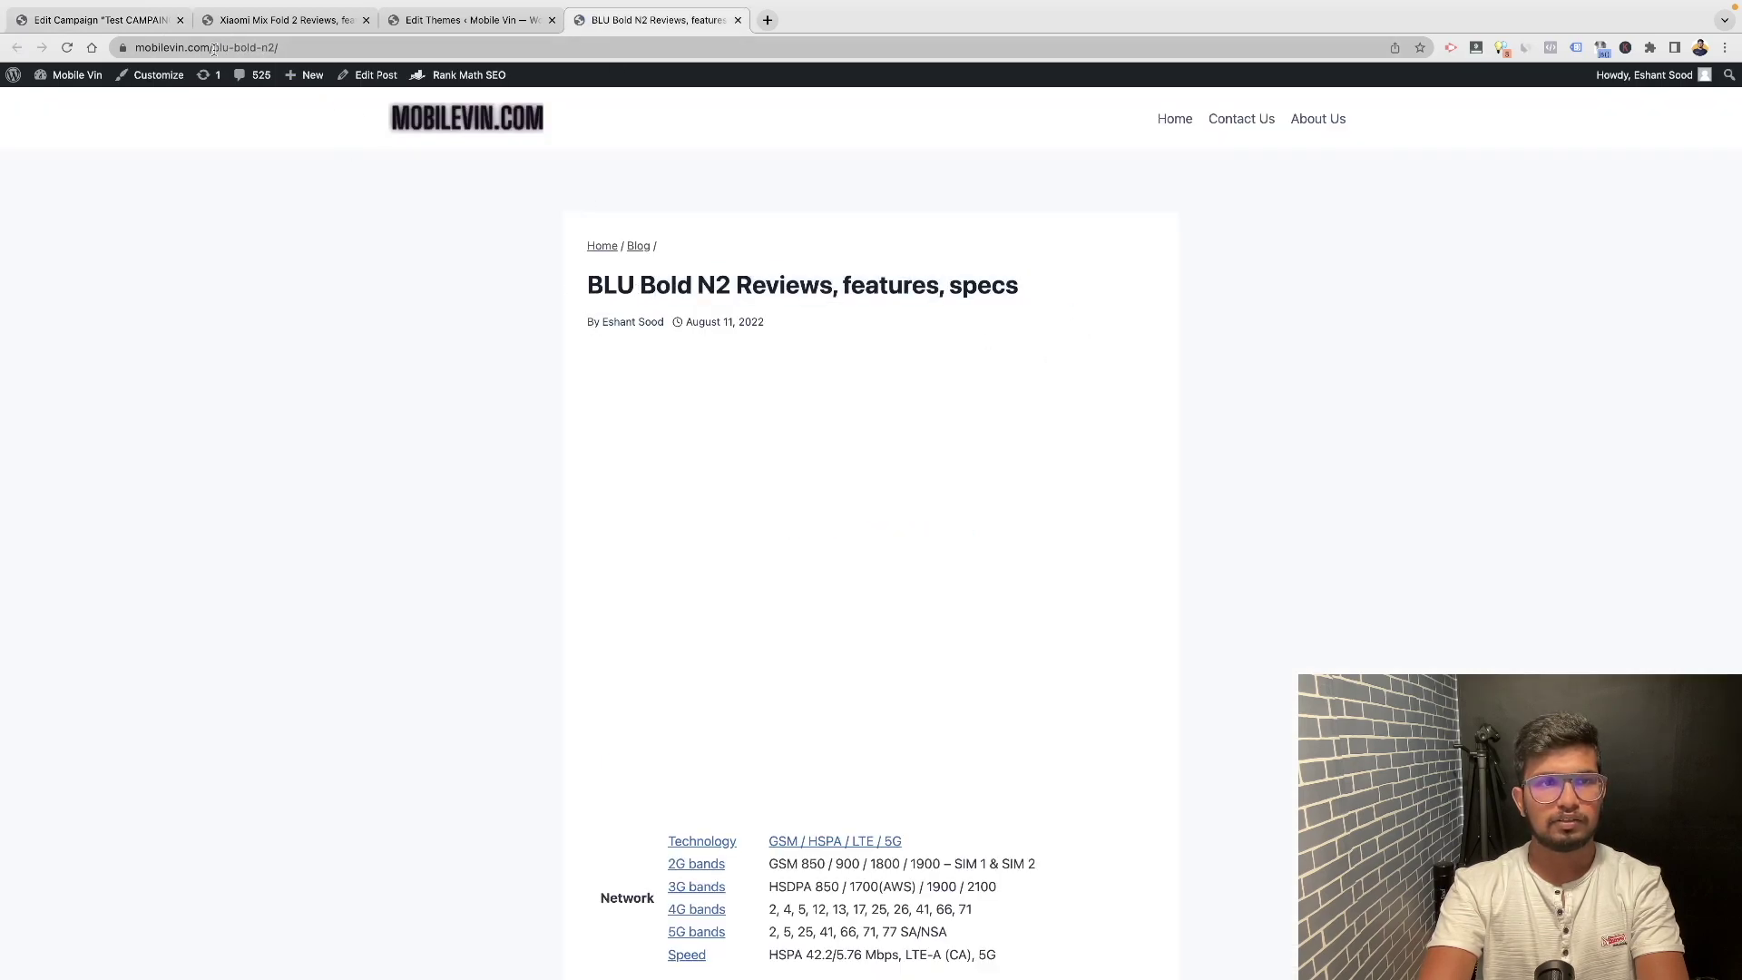
left_click_drag(213, 50, 760, 67)
left_click(307, 238)
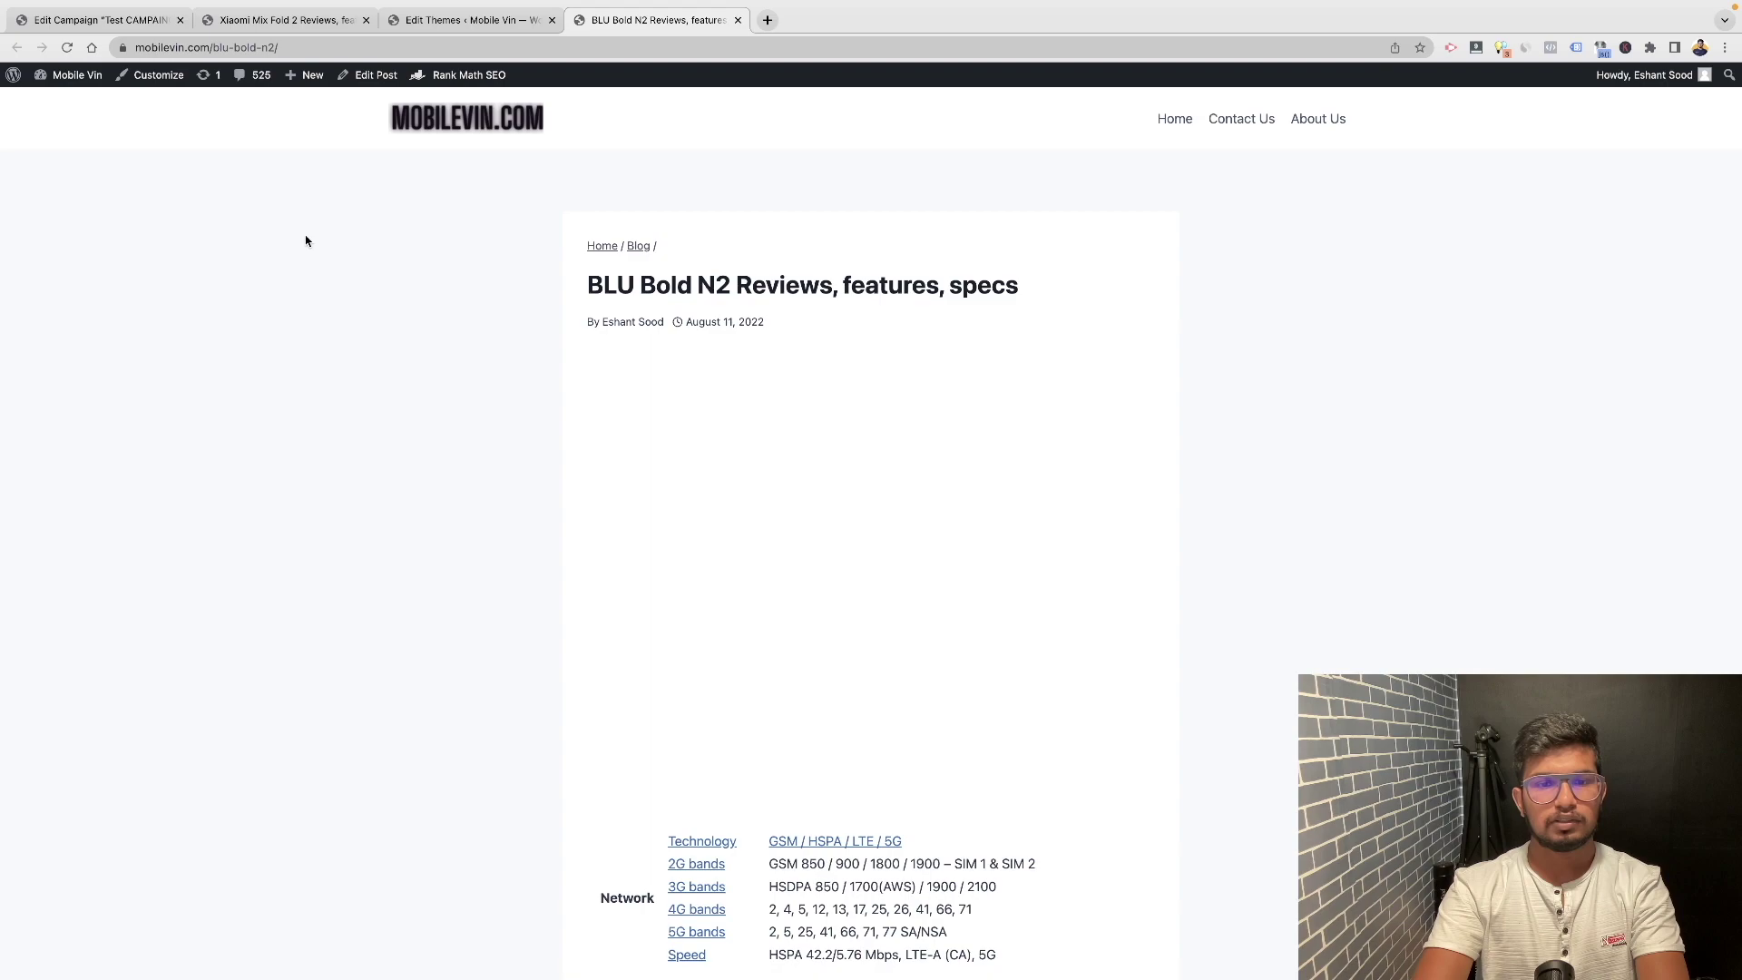